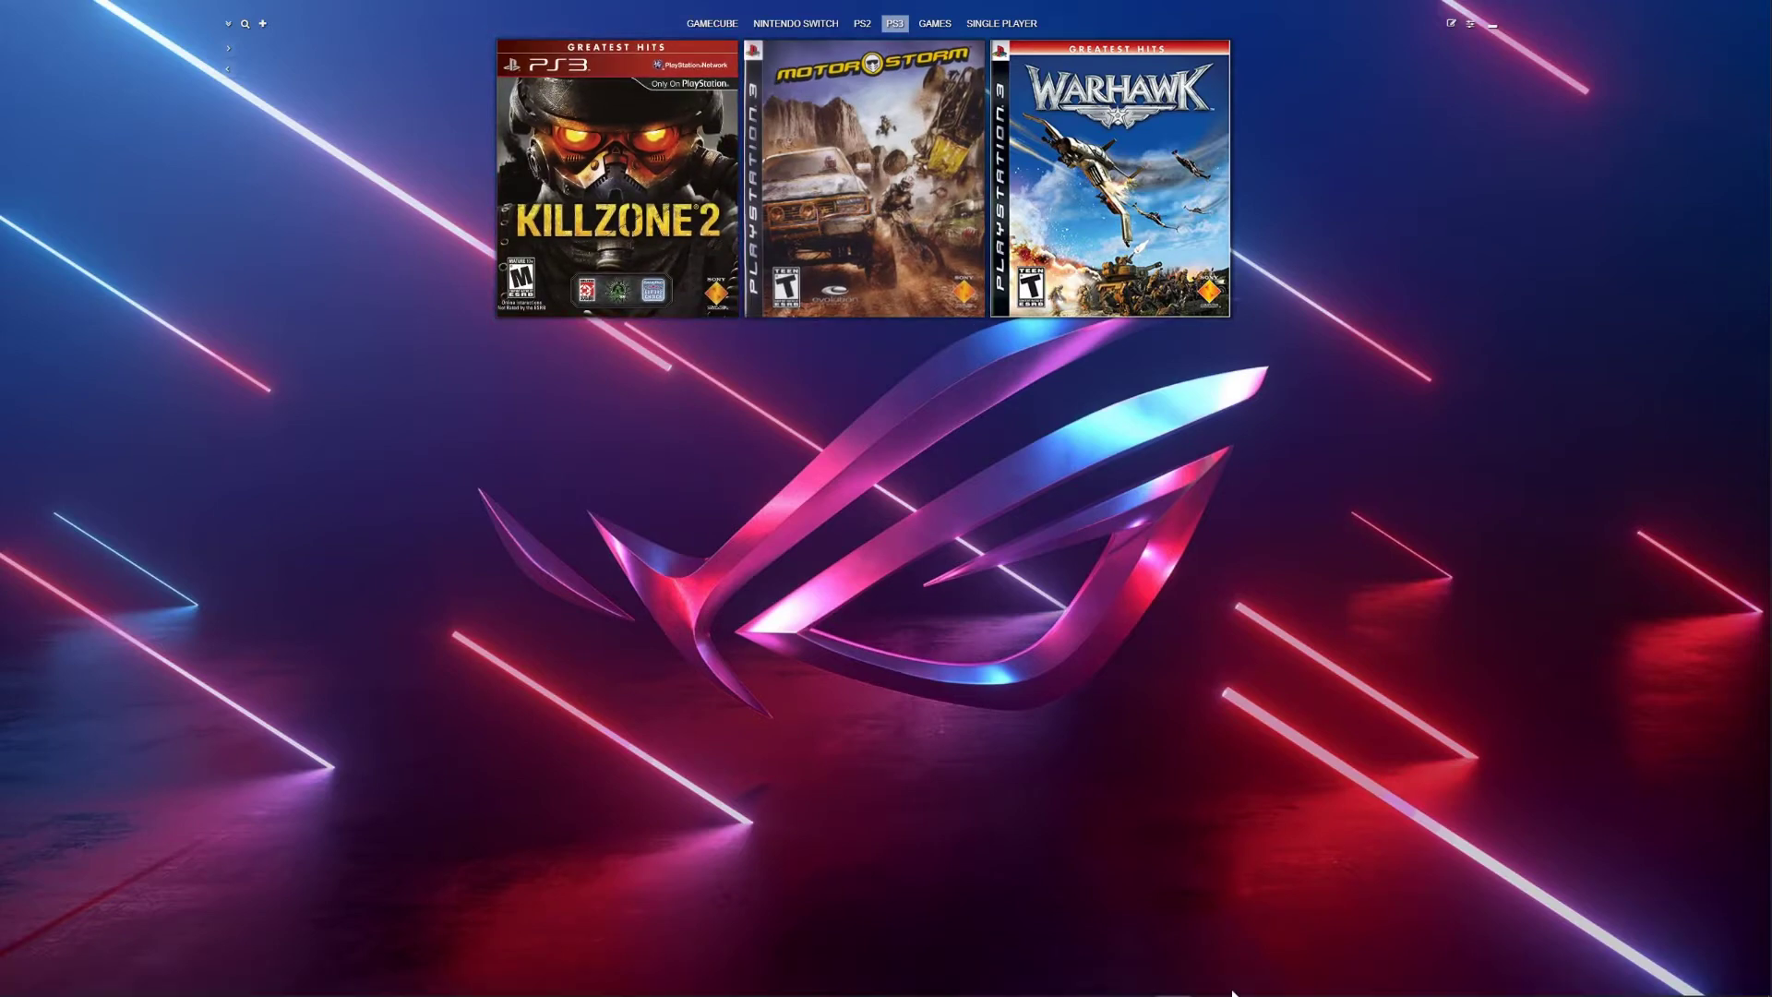
Launch the RPCS3 emulator.
mouse_move(1289, 985)
left_click(589, 984)
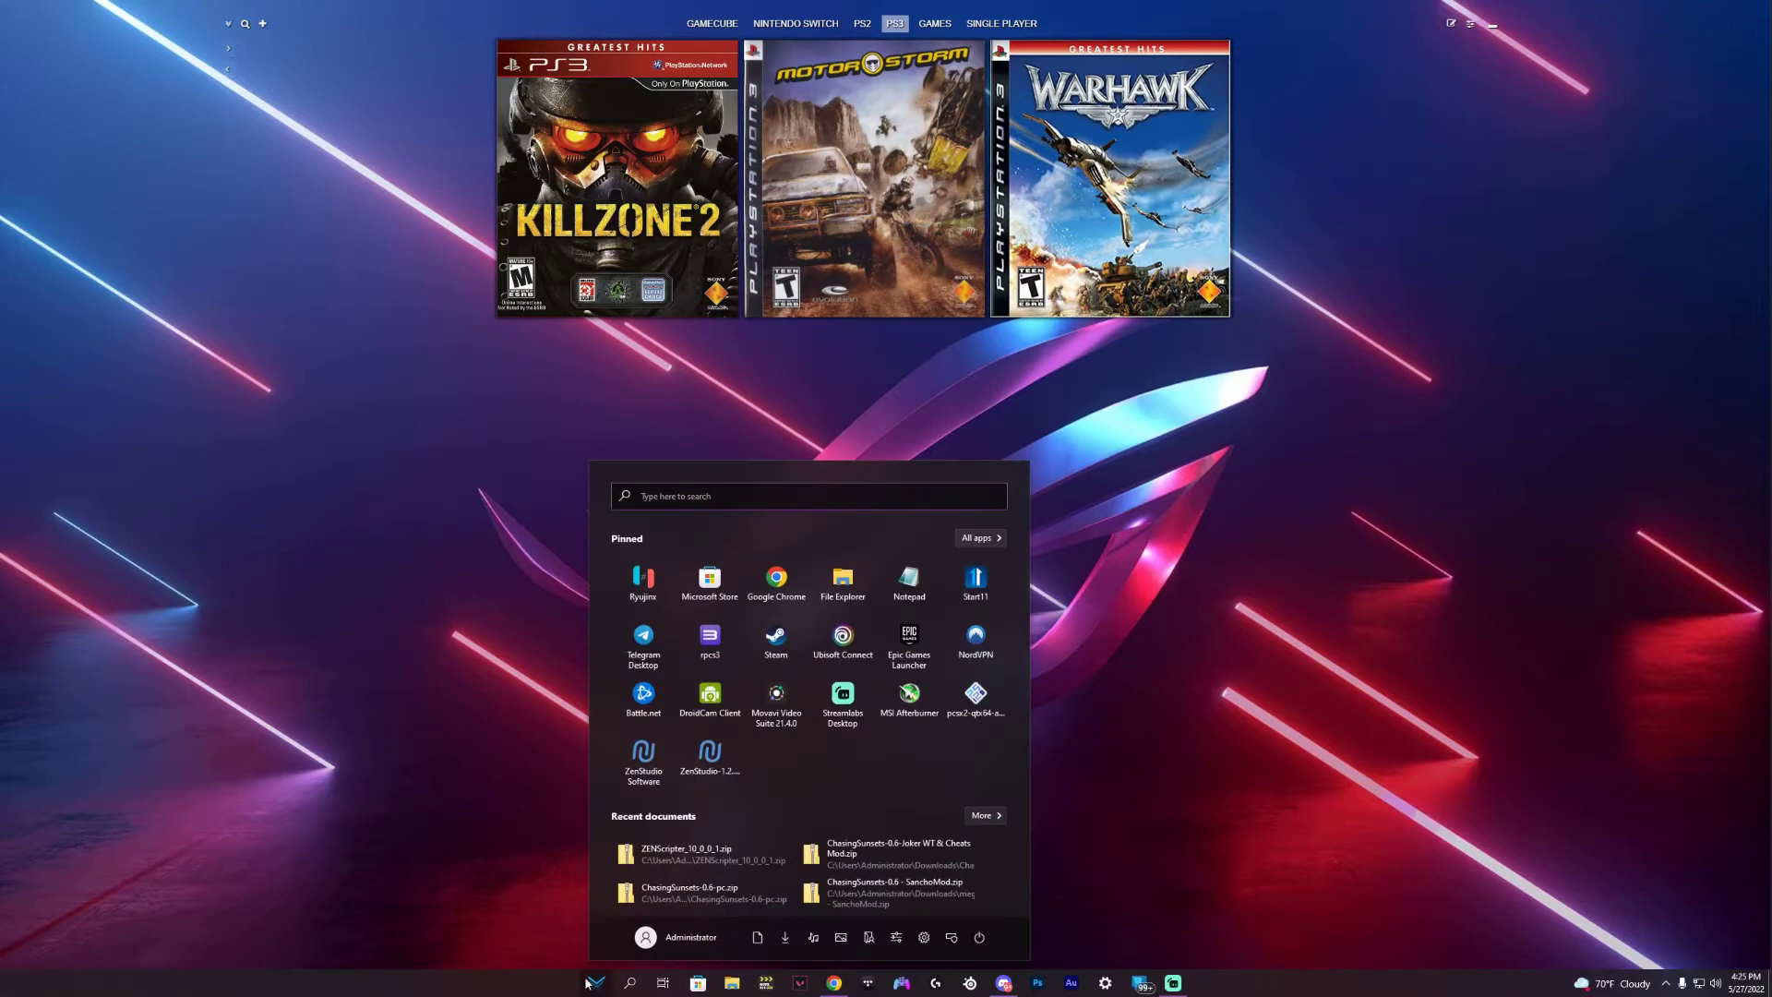
left_click(703, 633)
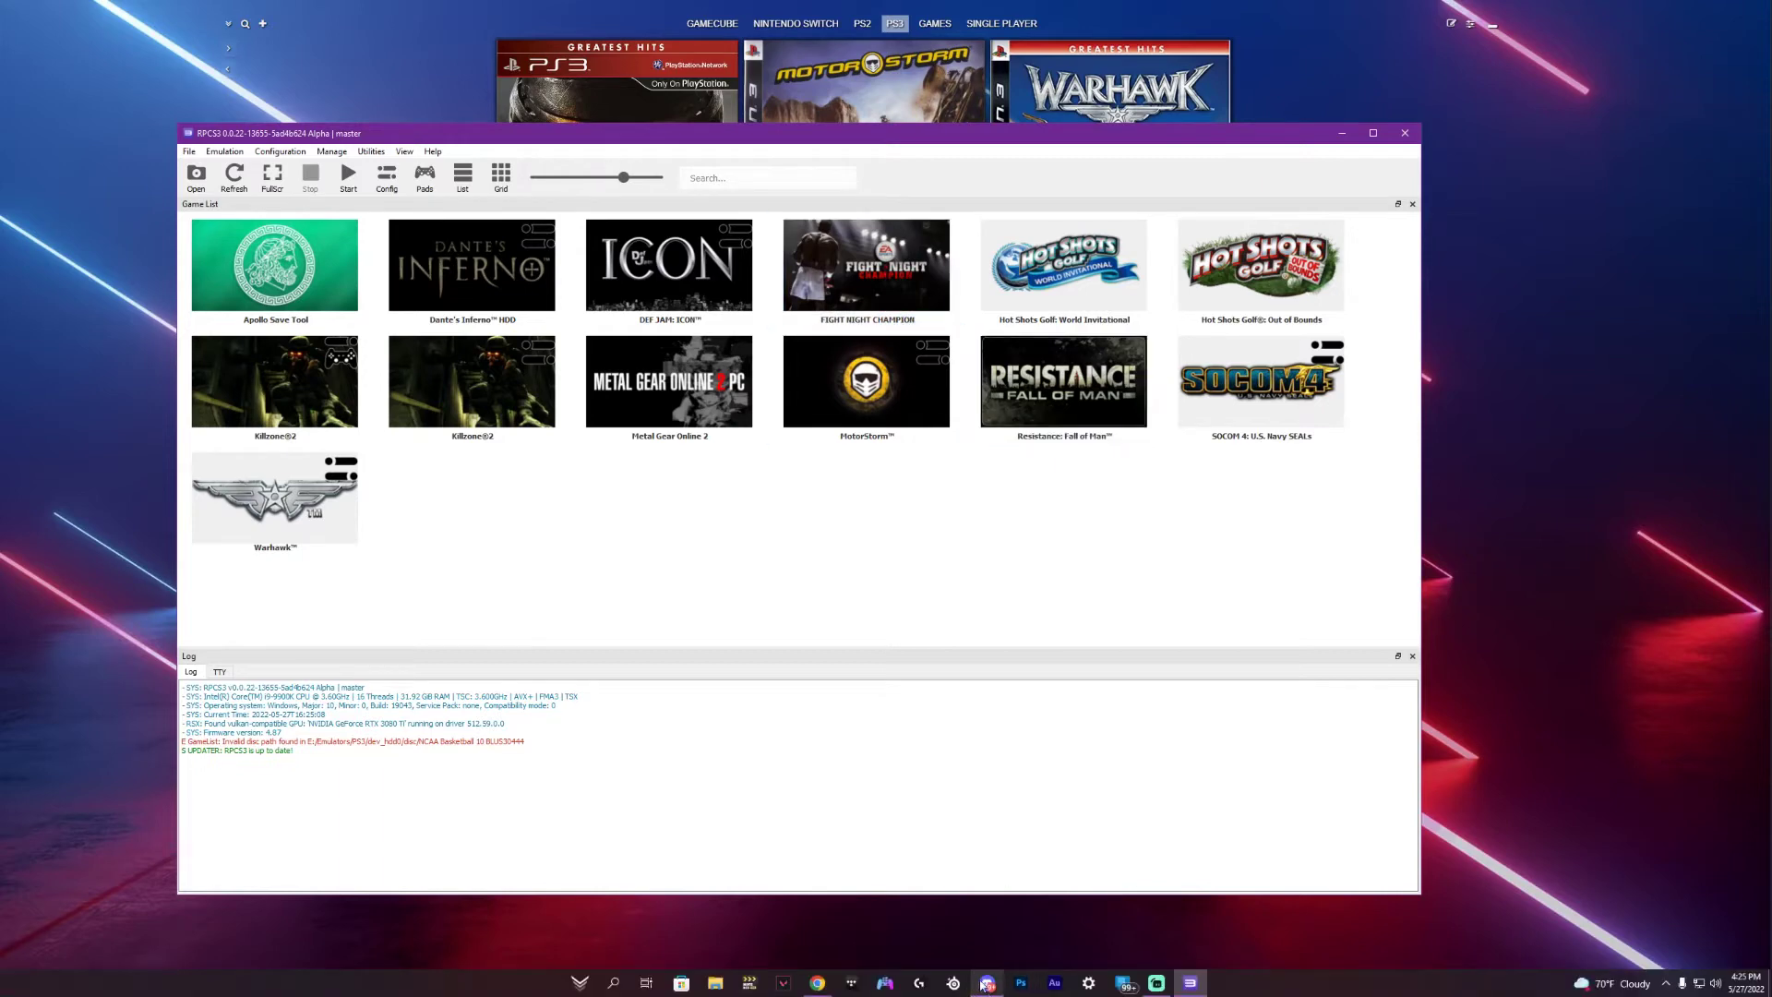
Switch to Discord and look through the PSONE server's Twisted Metal Black, WipEout HD, PlayStation Home, SOCOM Confrontation and Ratchet and Clank channels.
left_click(980, 987)
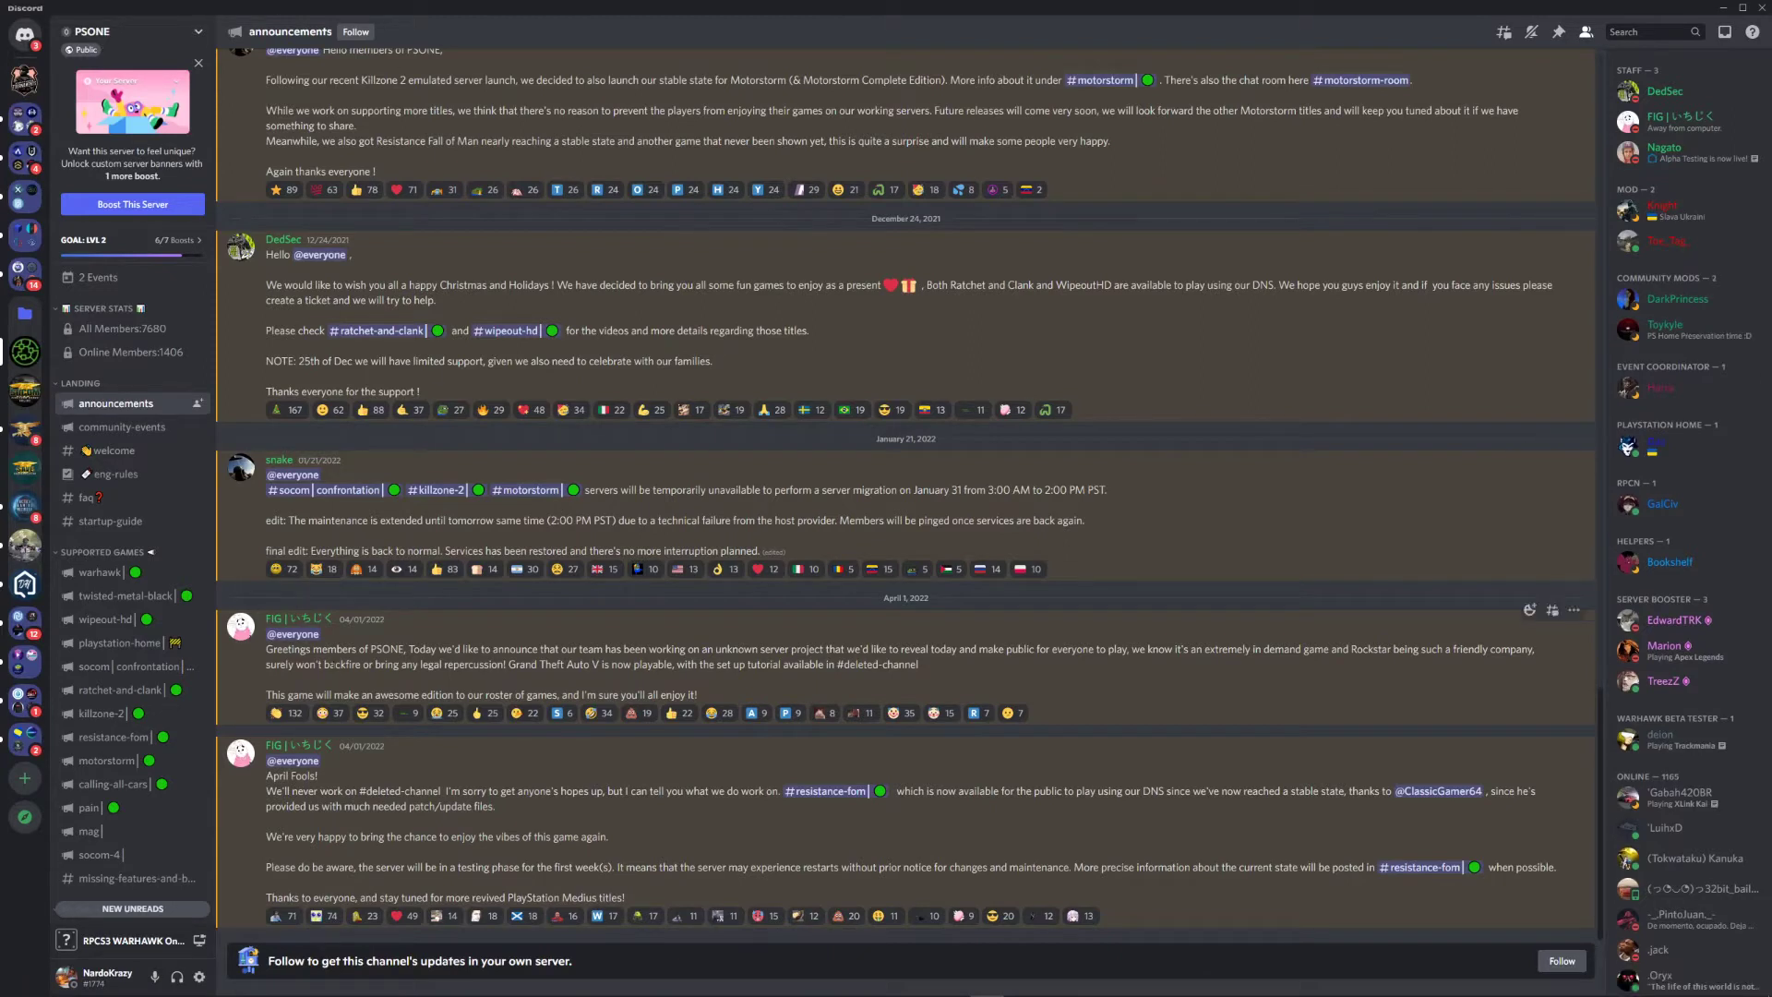
scroll(115, 535, "down", 2)
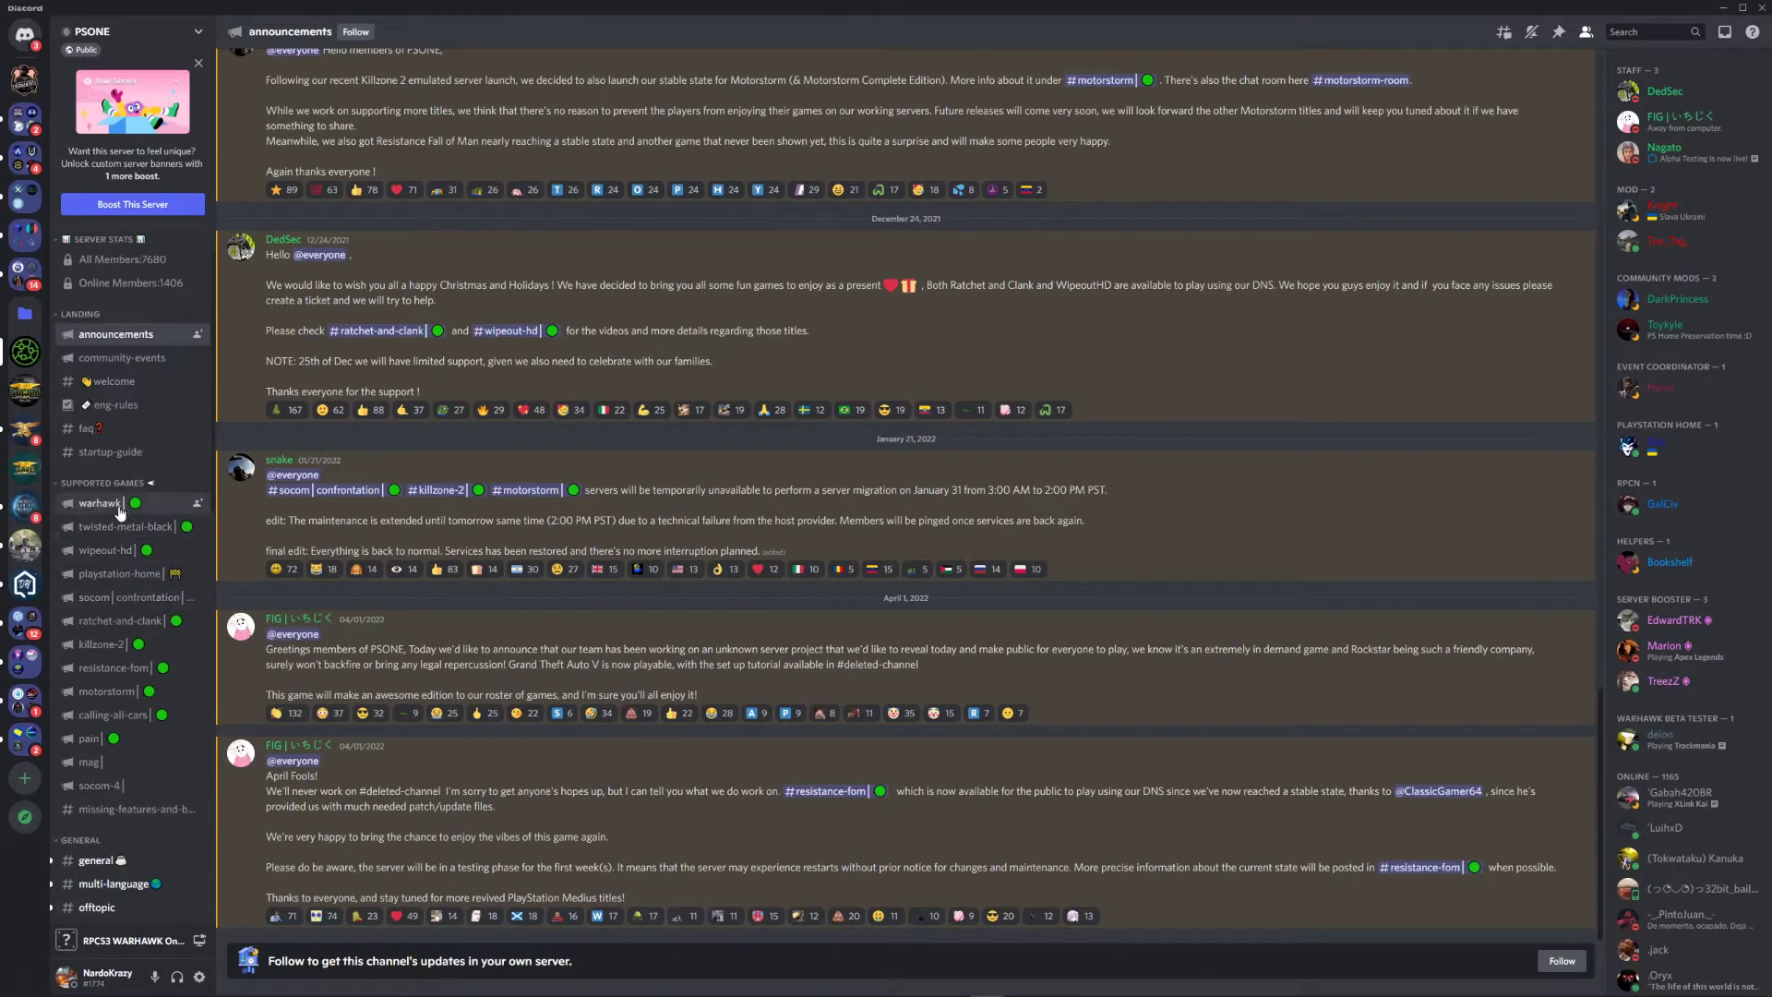
left_click(125, 534)
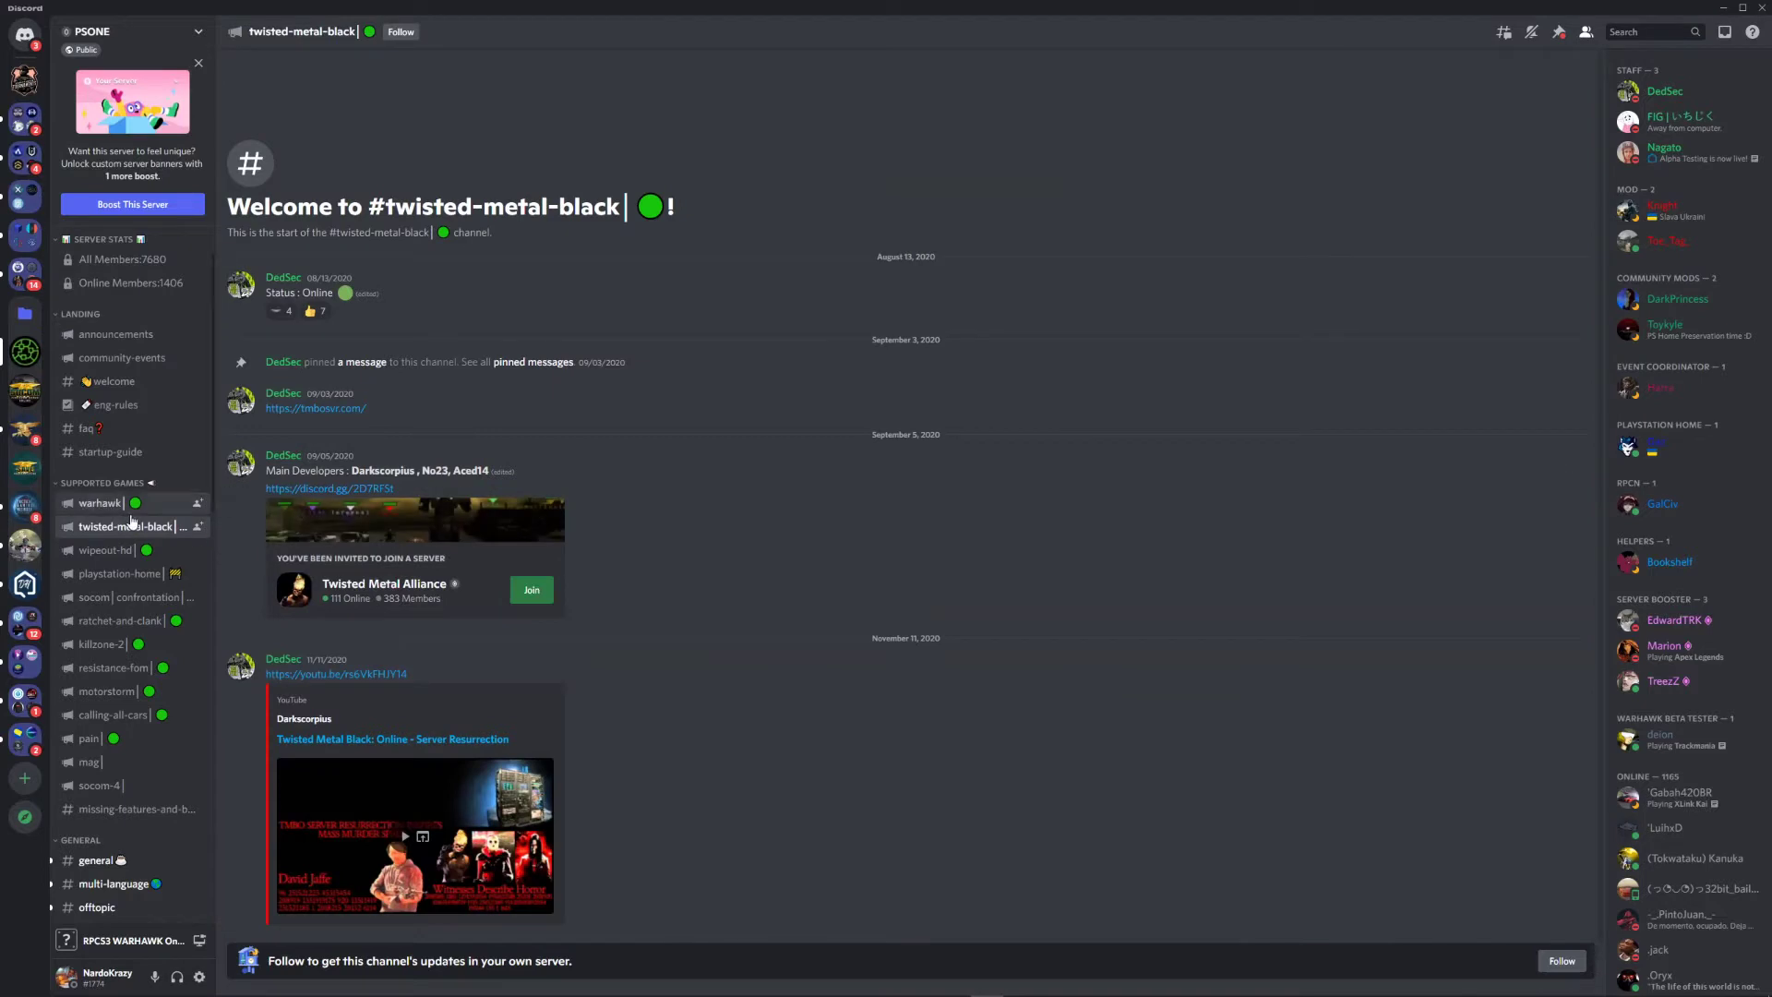
left_click(99, 550)
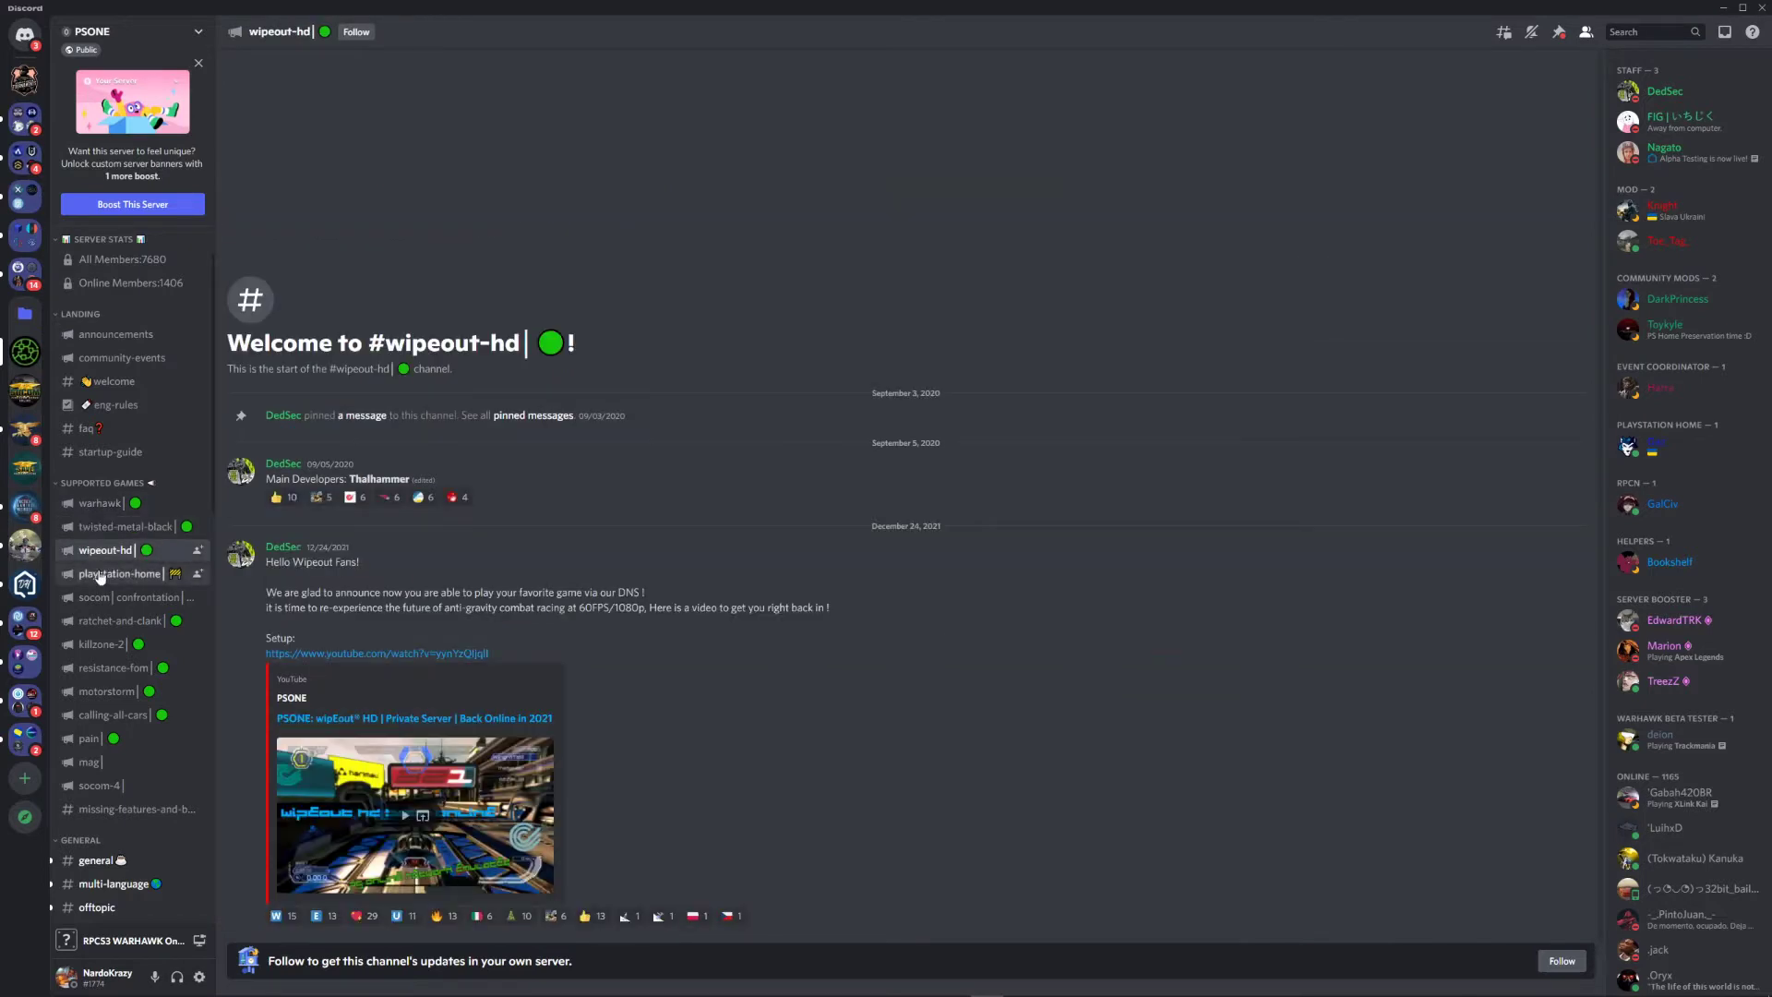
left_click(85, 576)
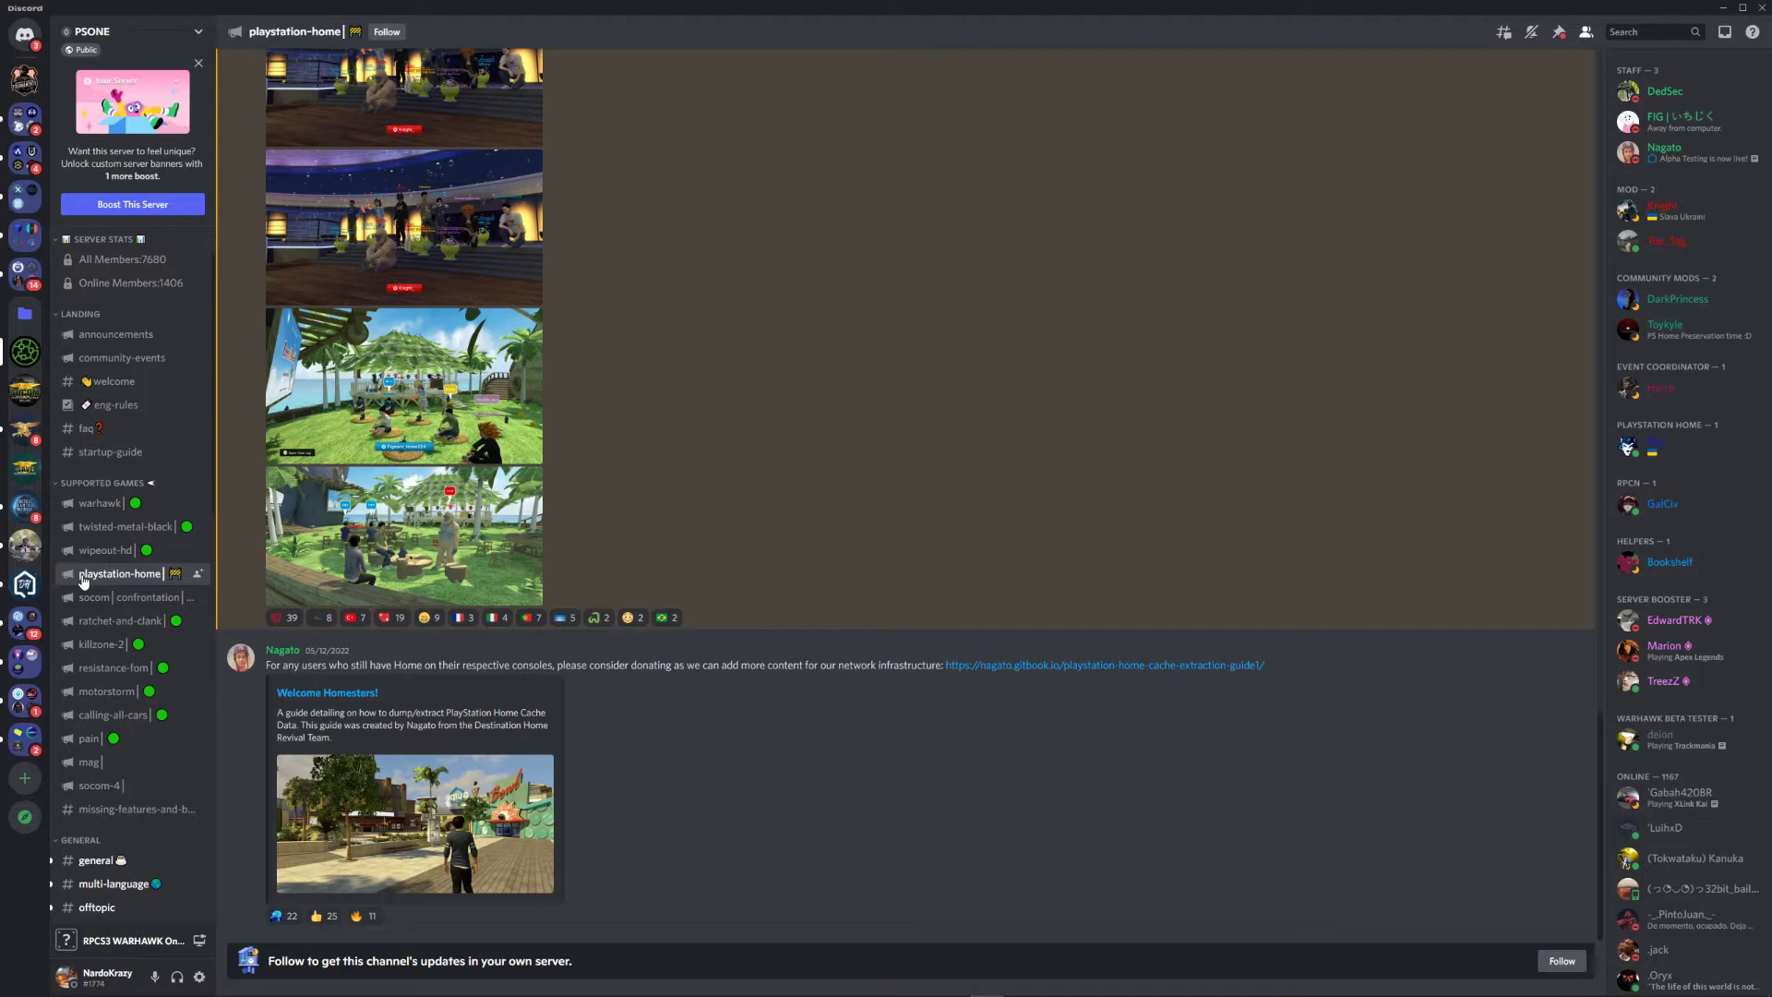
left_click(106, 598)
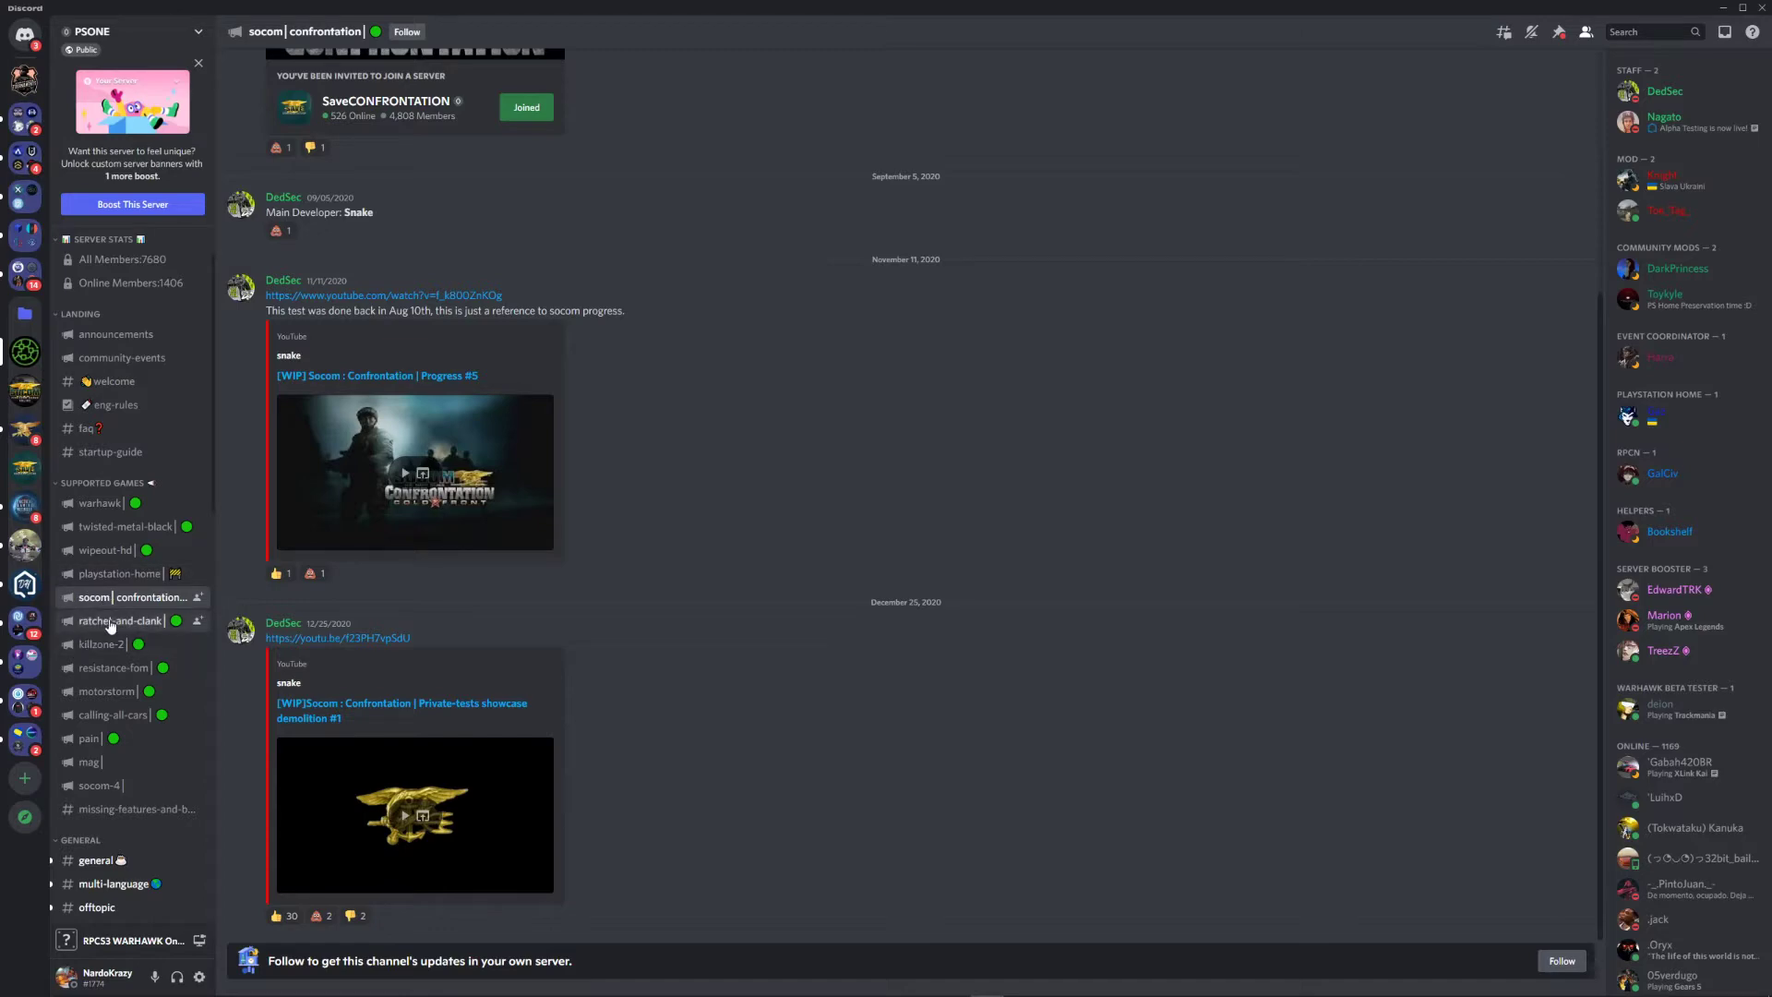
left_click(120, 620)
Review the announcements in the killzone-2, resistance-fom, motorstorm and calling-all-cars channels.
left_click(125, 650)
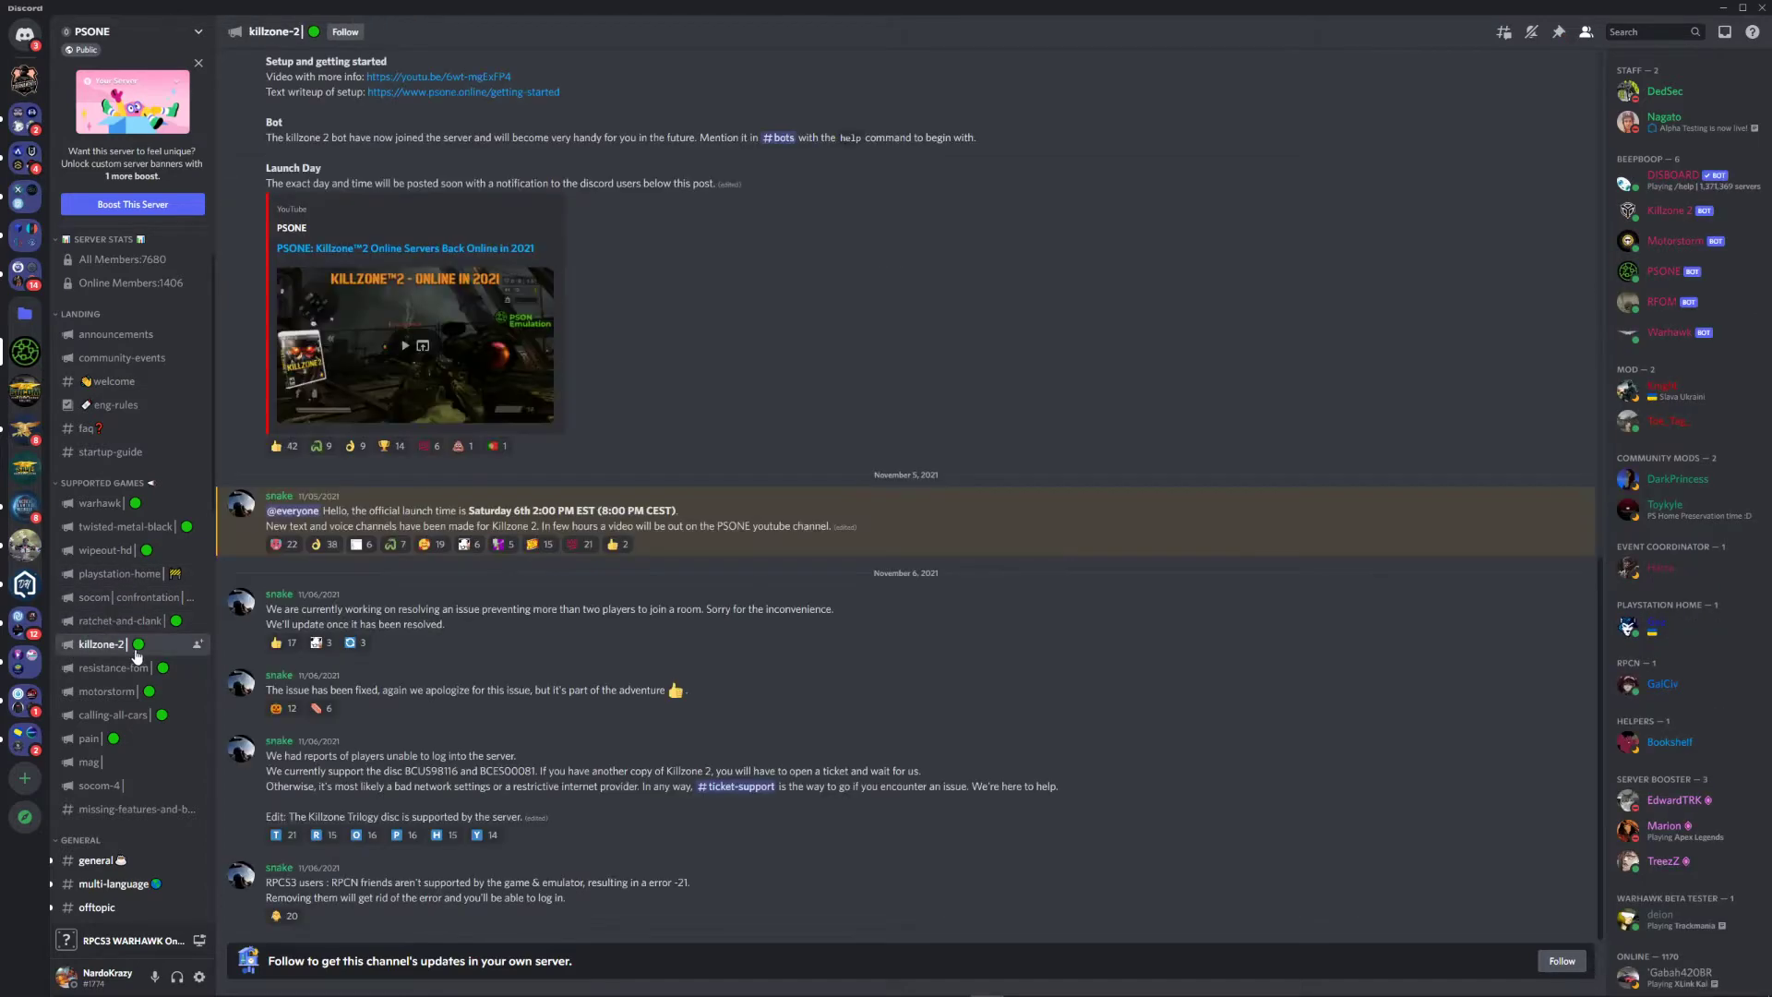
left_click(127, 674)
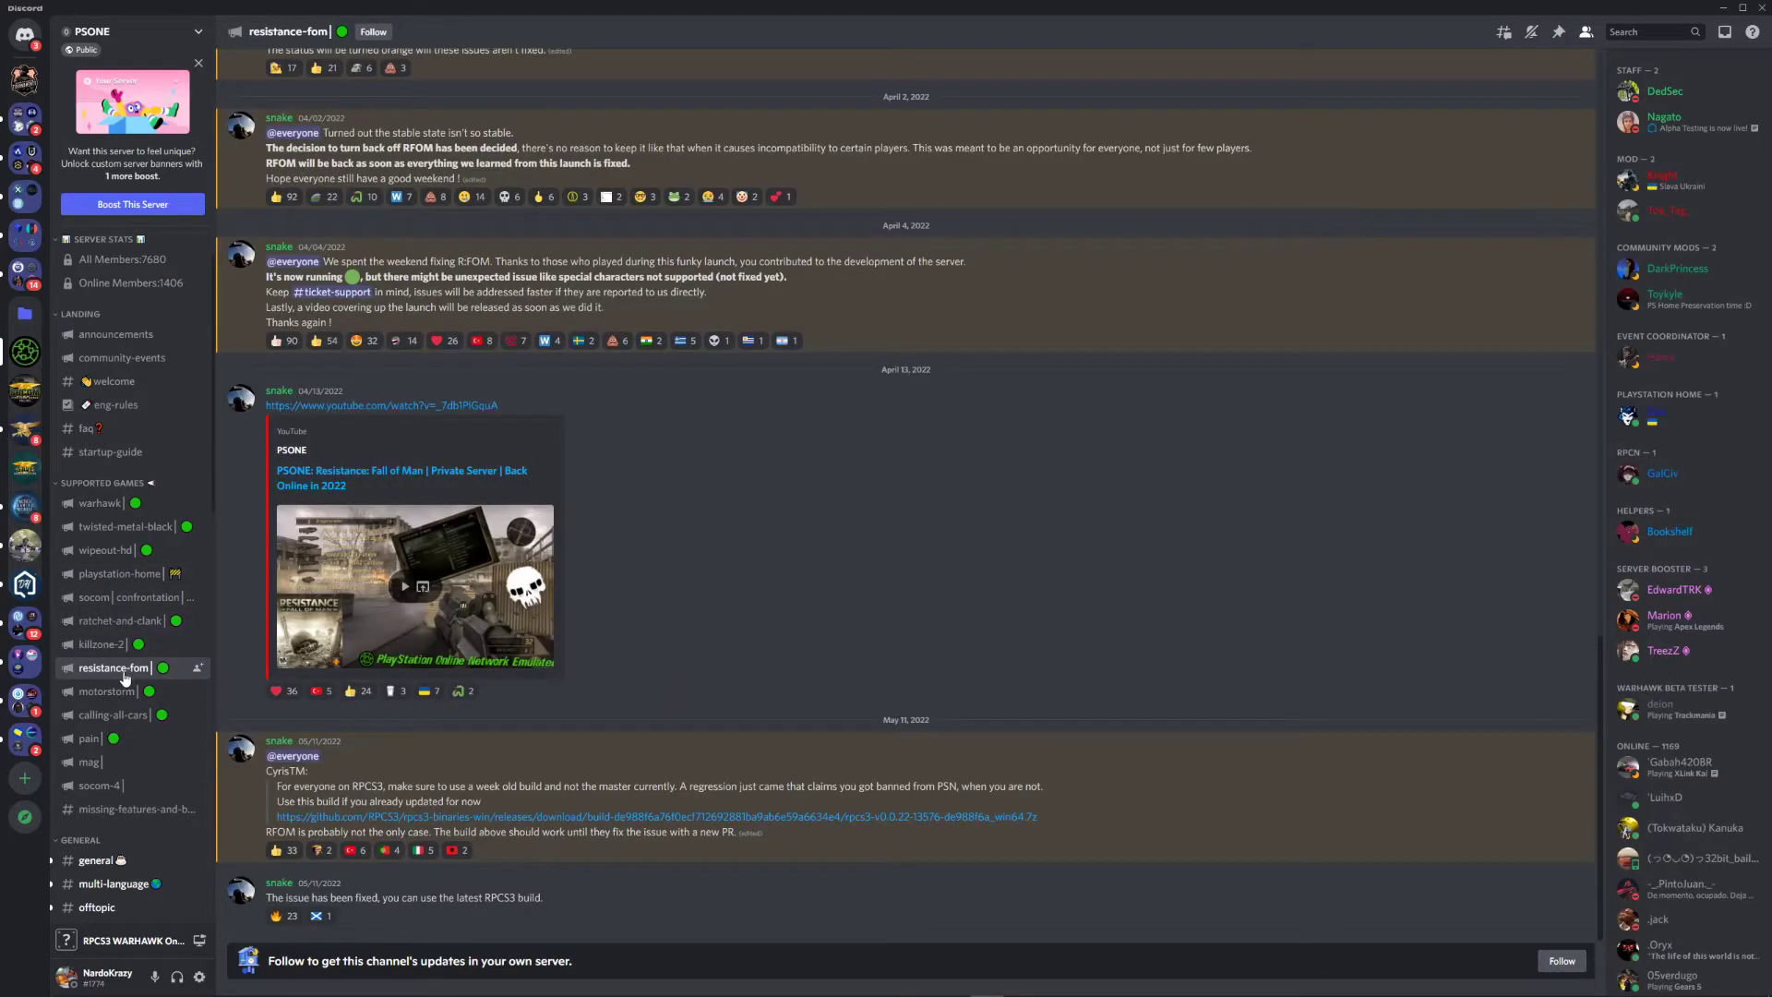
left_click(127, 647)
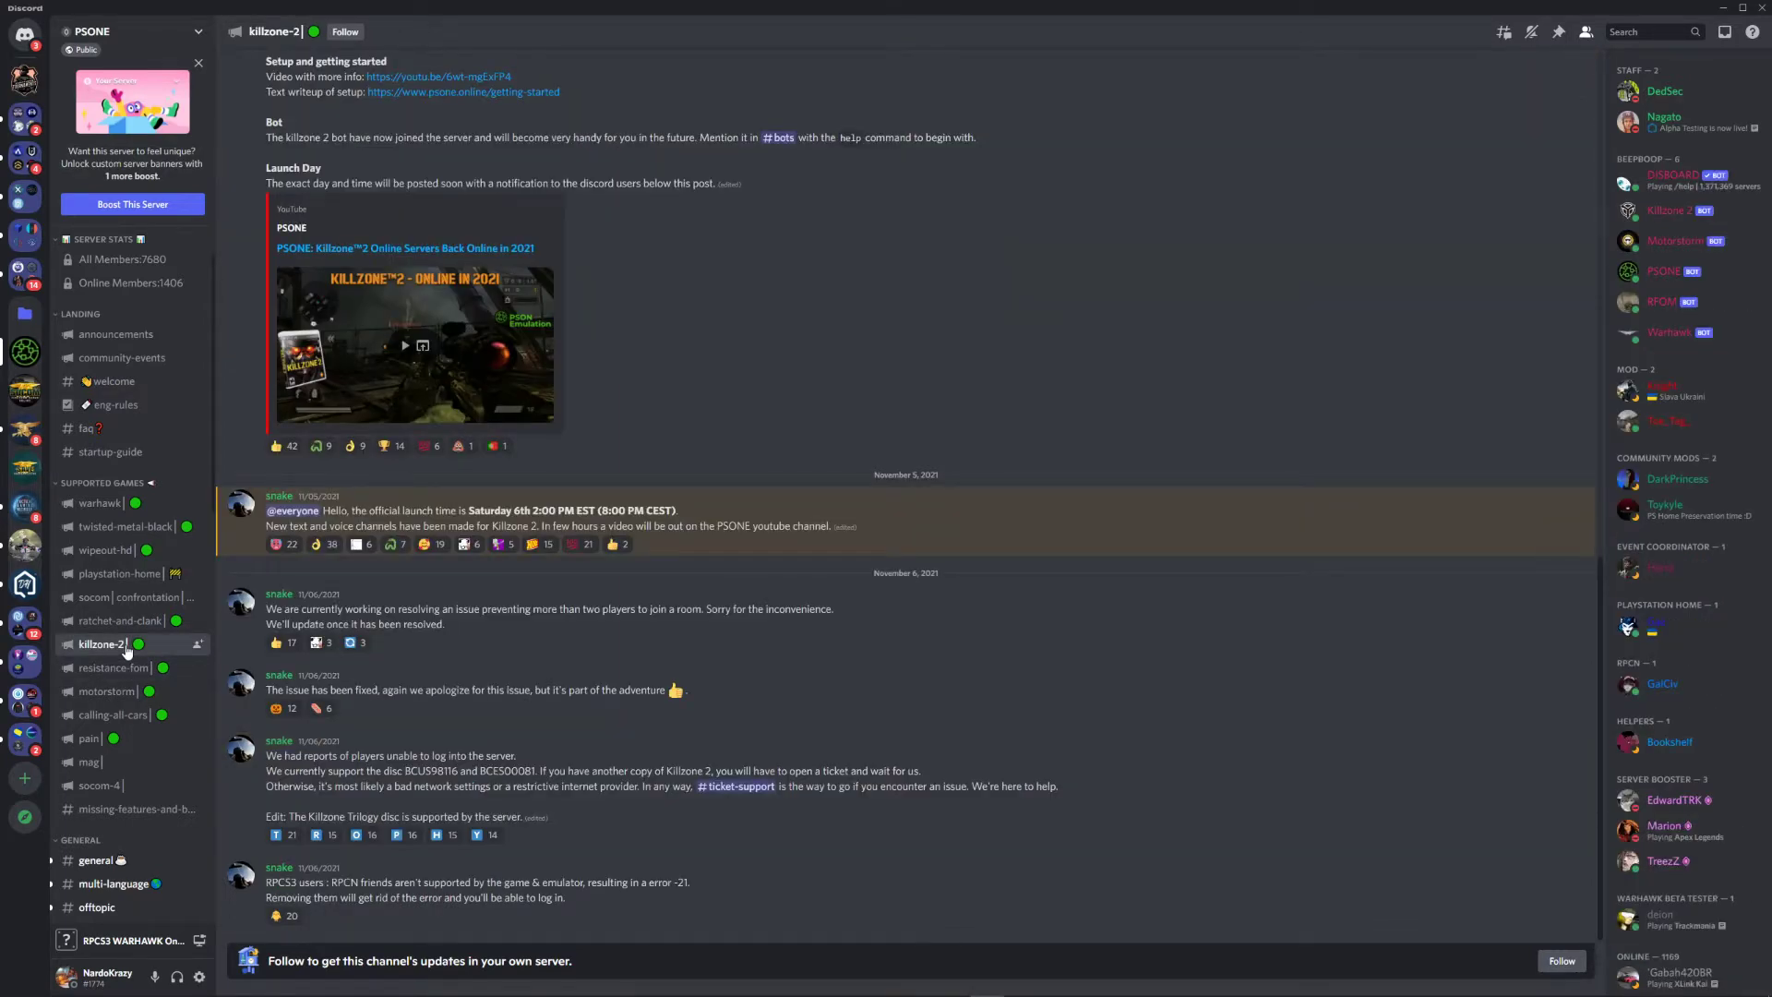
left_click(116, 699)
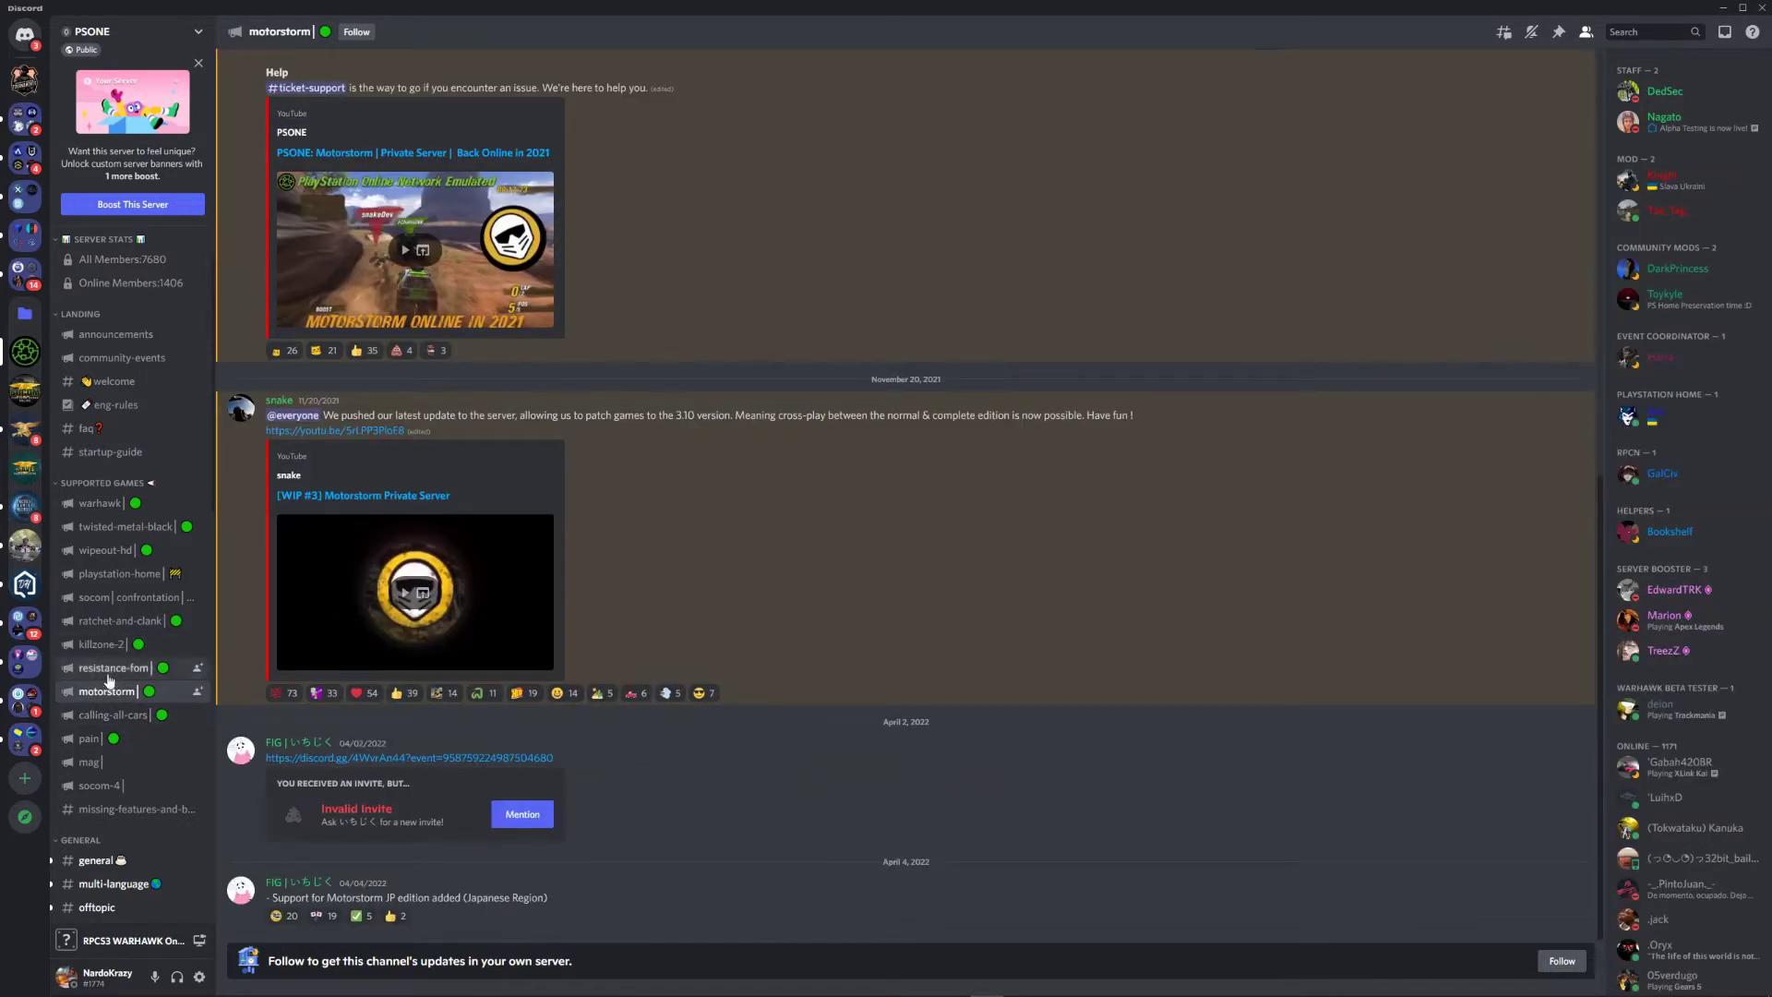
left_click(127, 719)
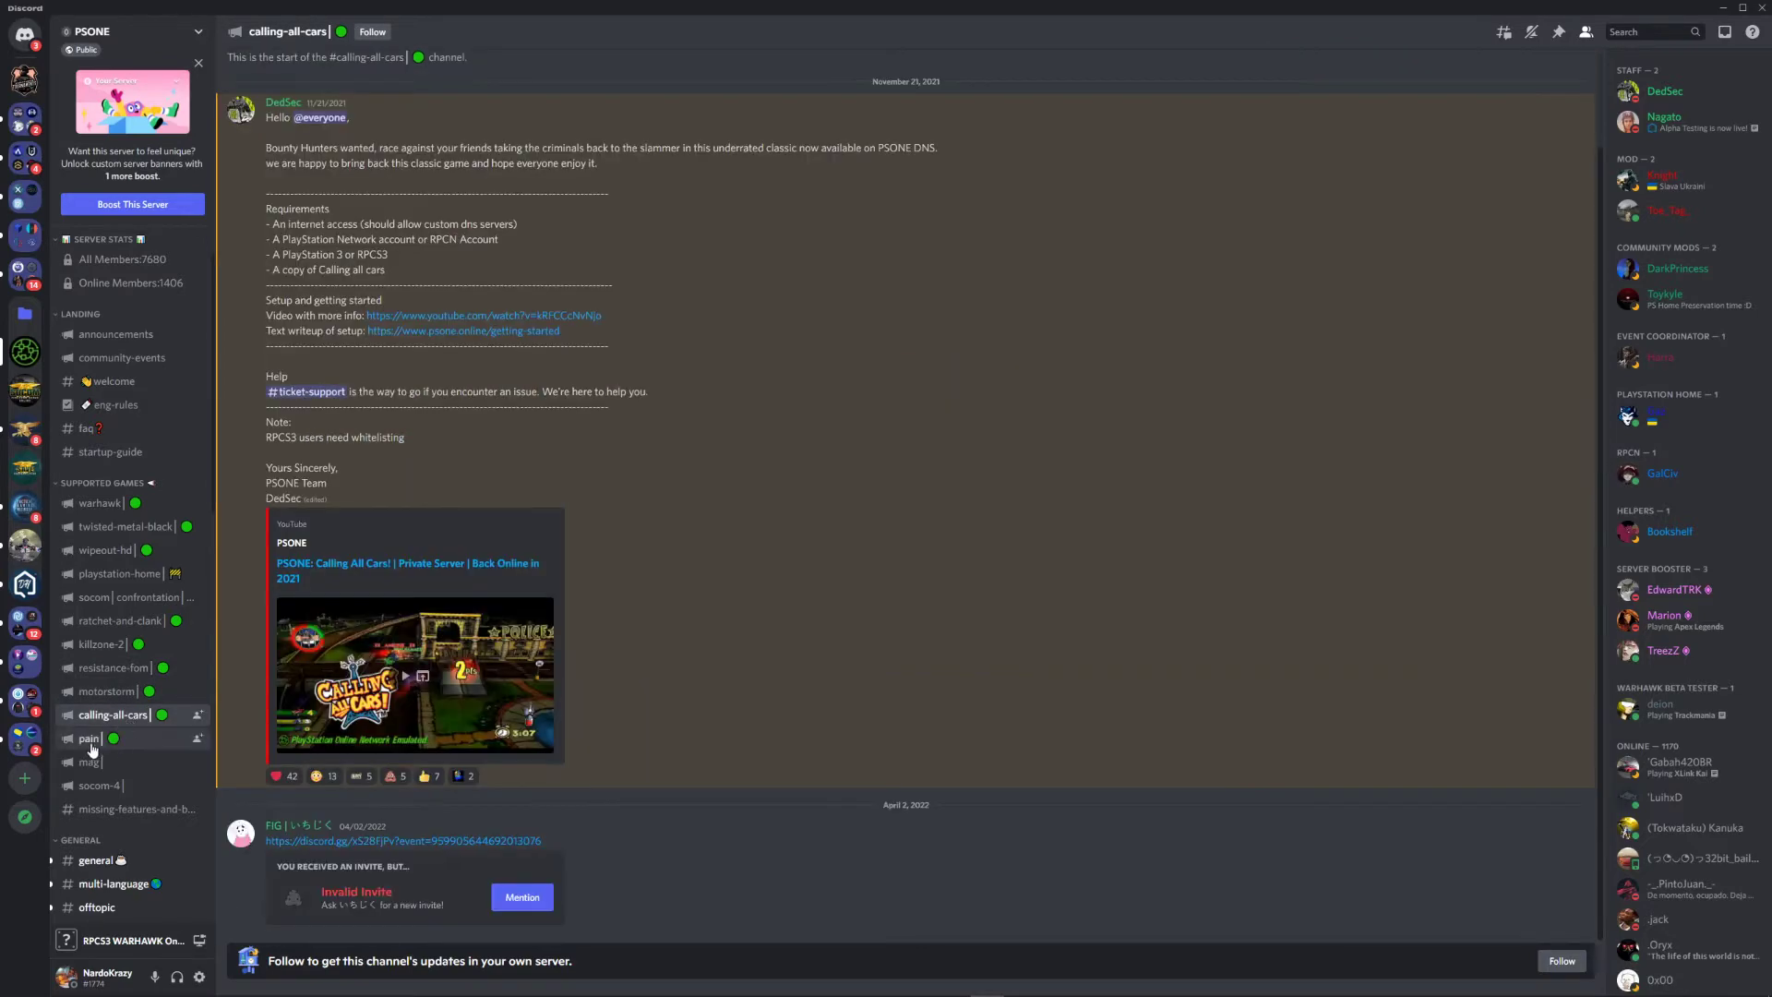
Check the pain, mag and socom-4 channels for their project status.
left_click(90, 743)
left_click(112, 769)
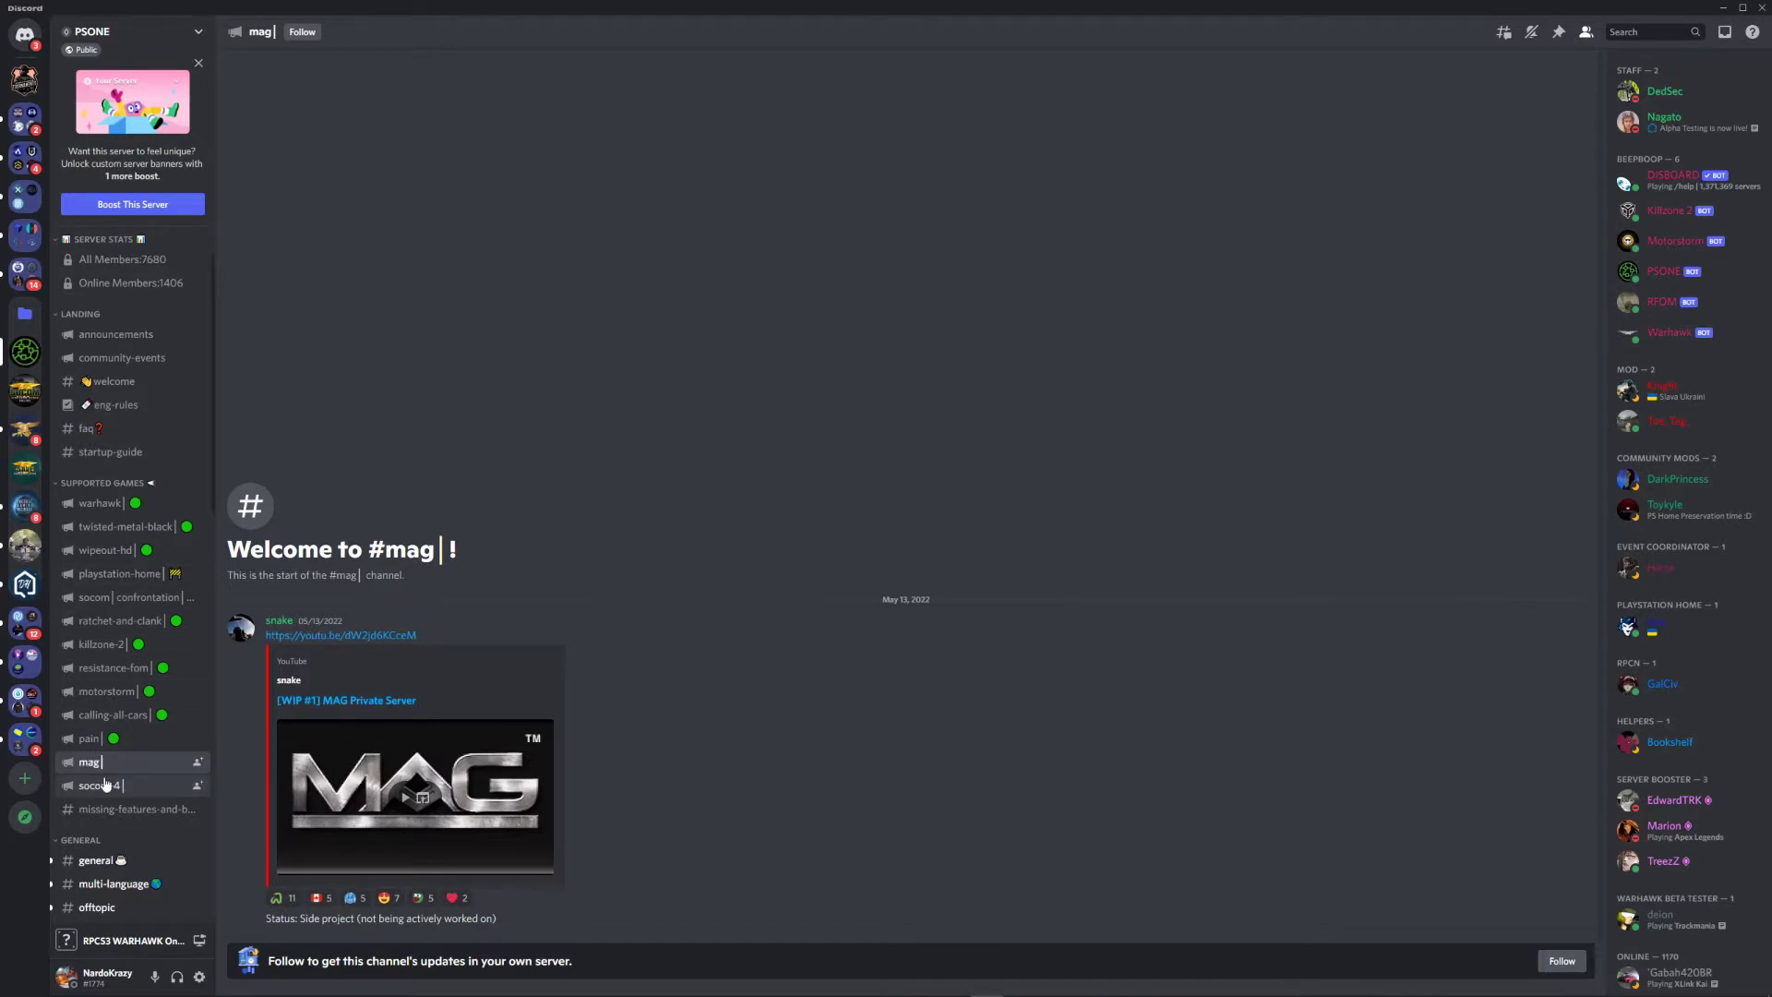
left_click(106, 786)
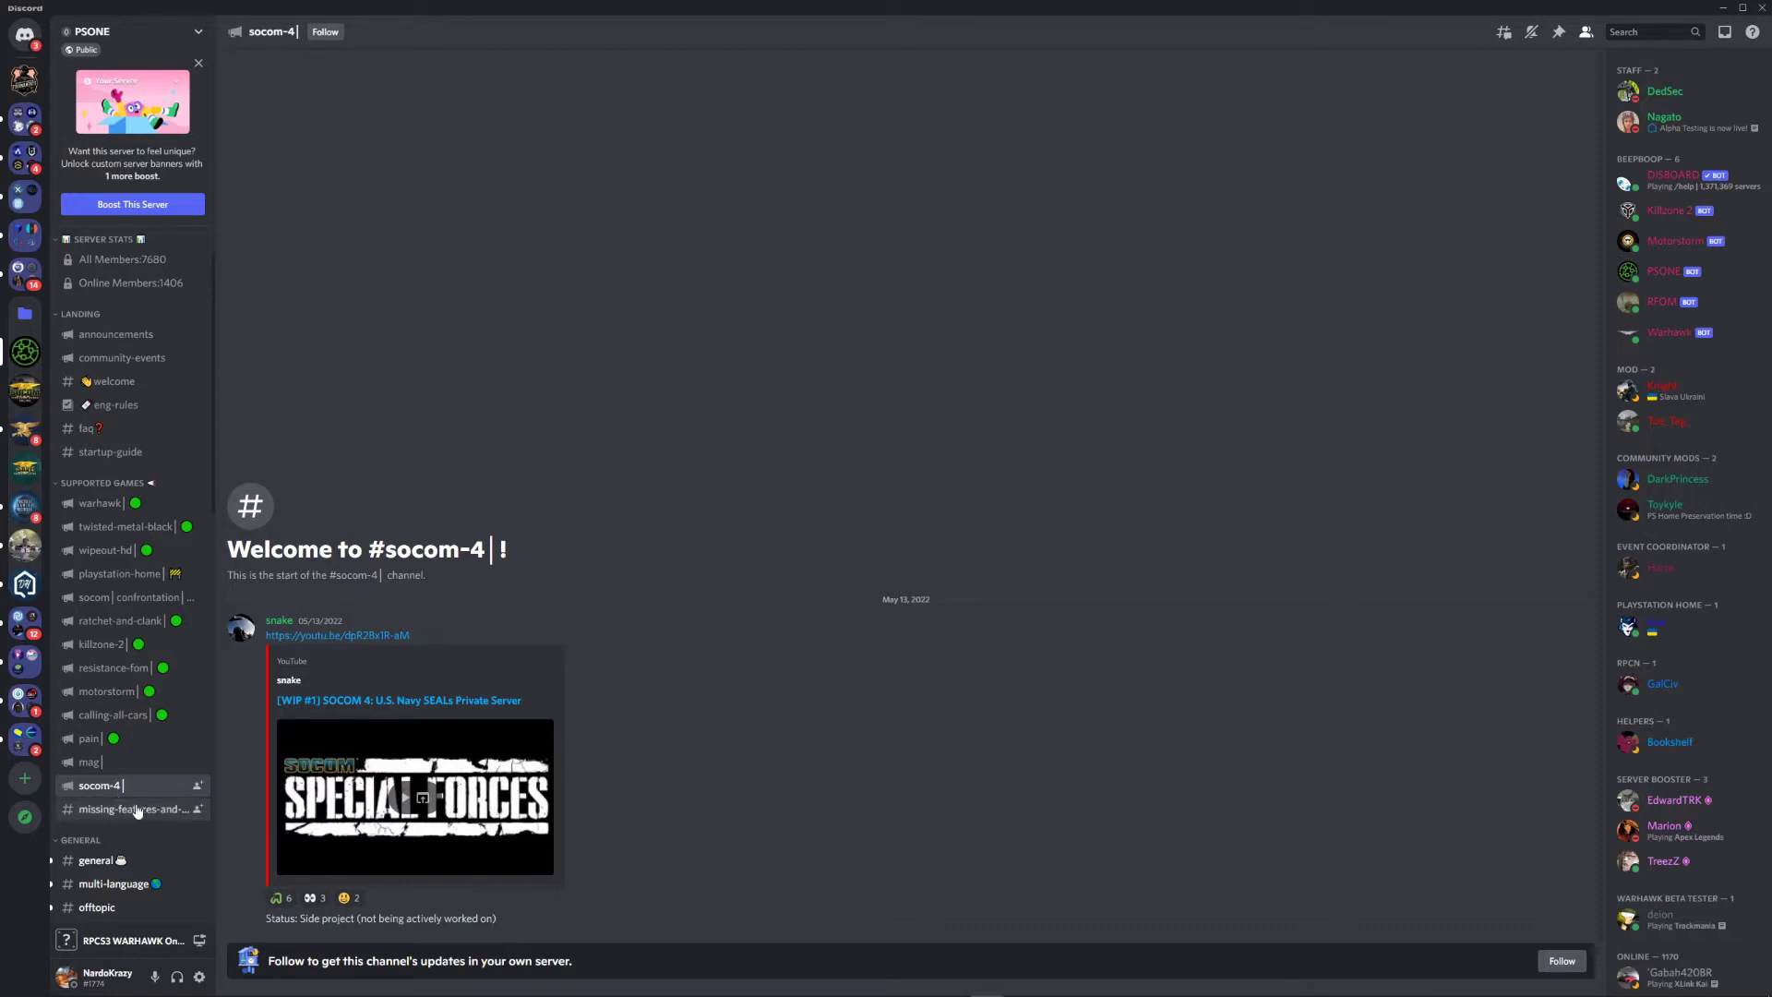
left_click(108, 763)
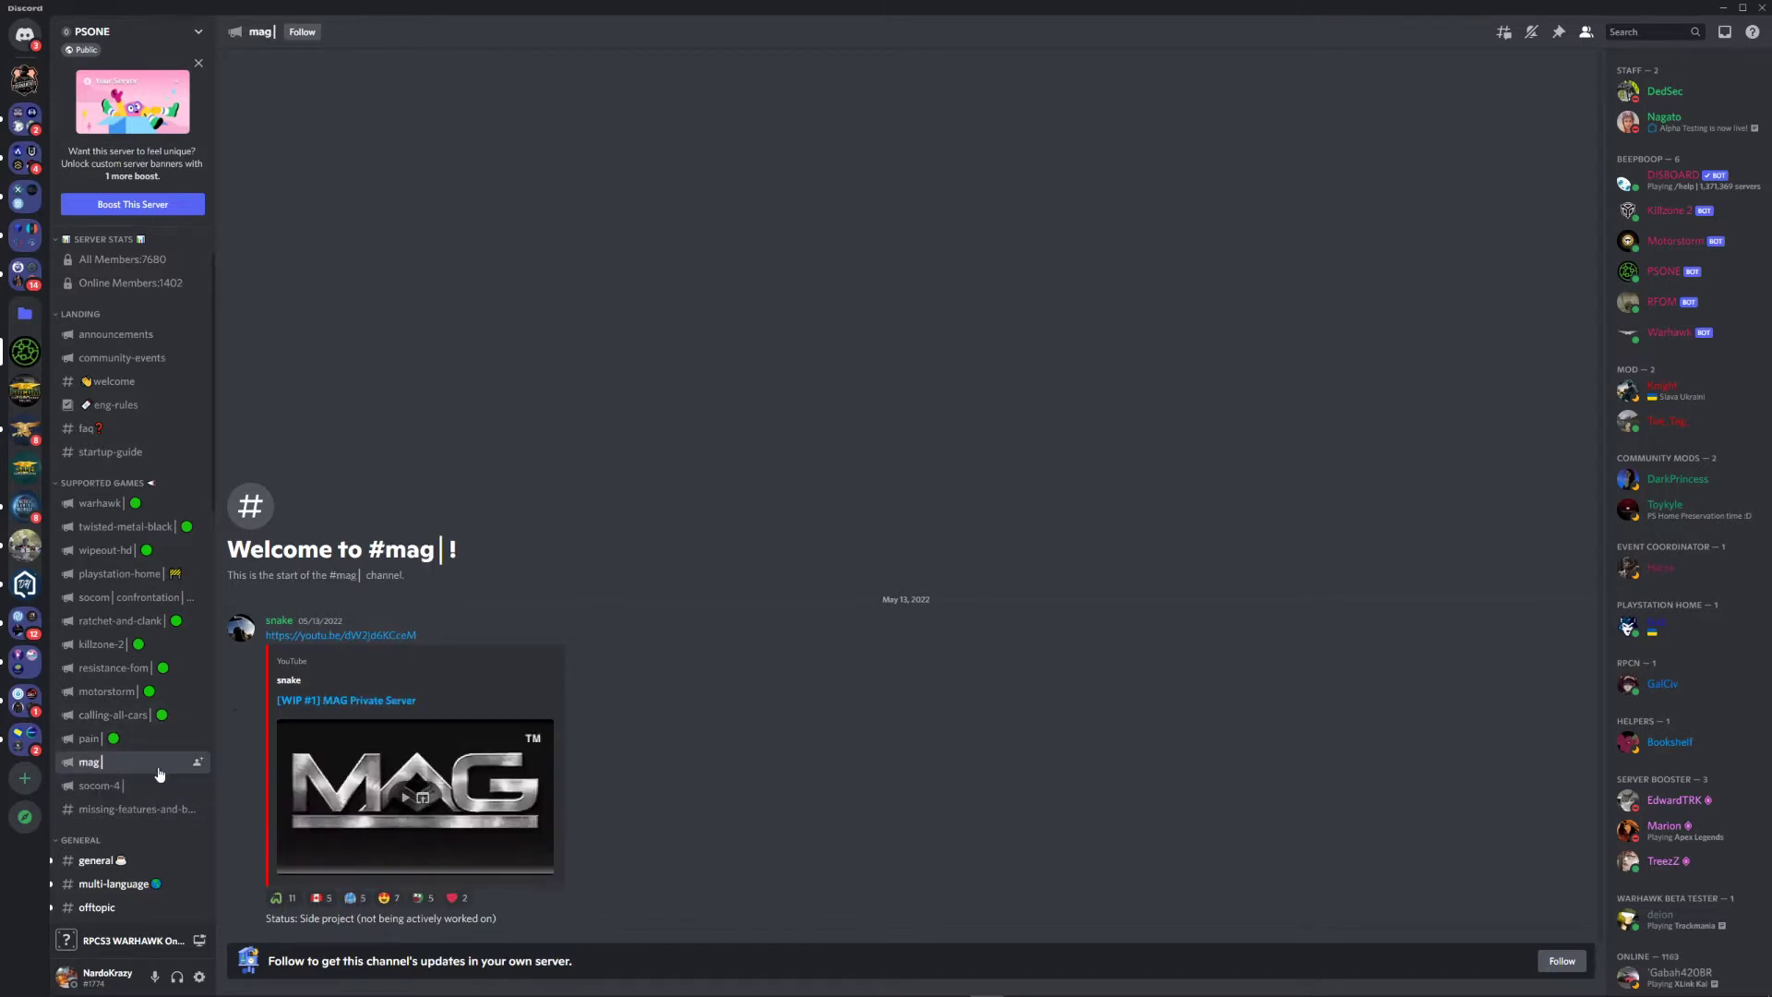
View the warhawk-room chat, accepting its age restriction, and the killzone-room chat.
scroll(158, 775, "down", 5)
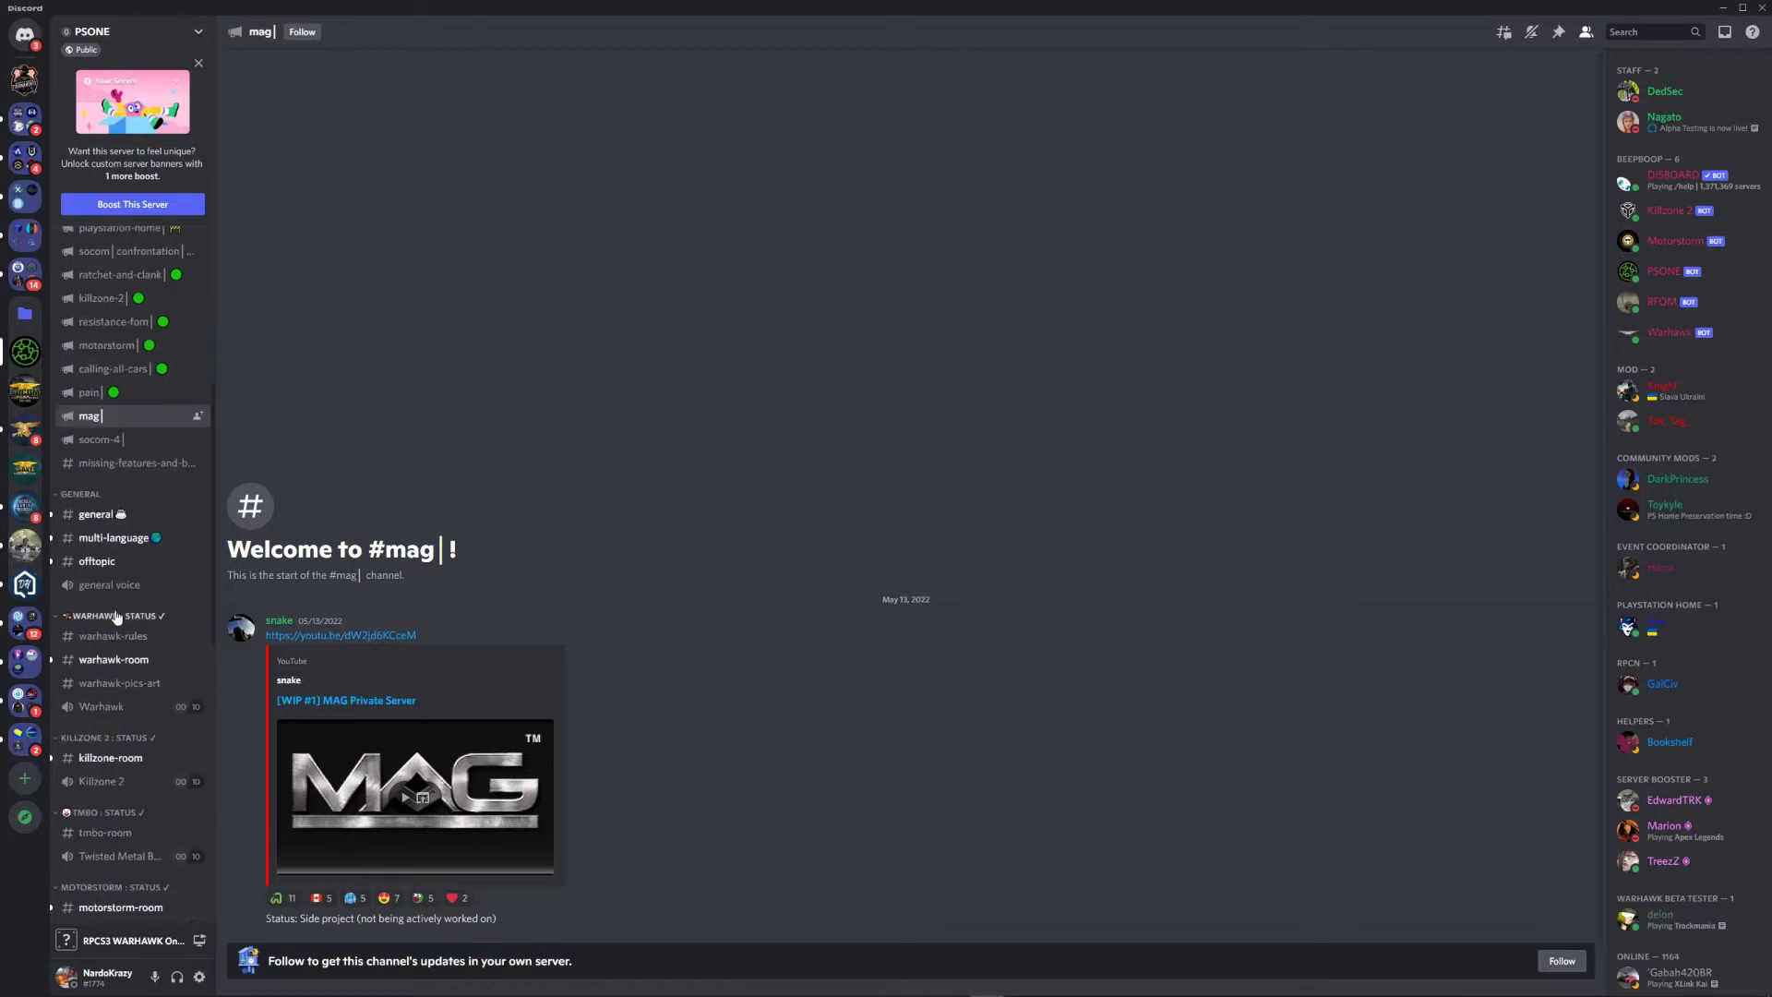
scroll(92, 554, "up", 3)
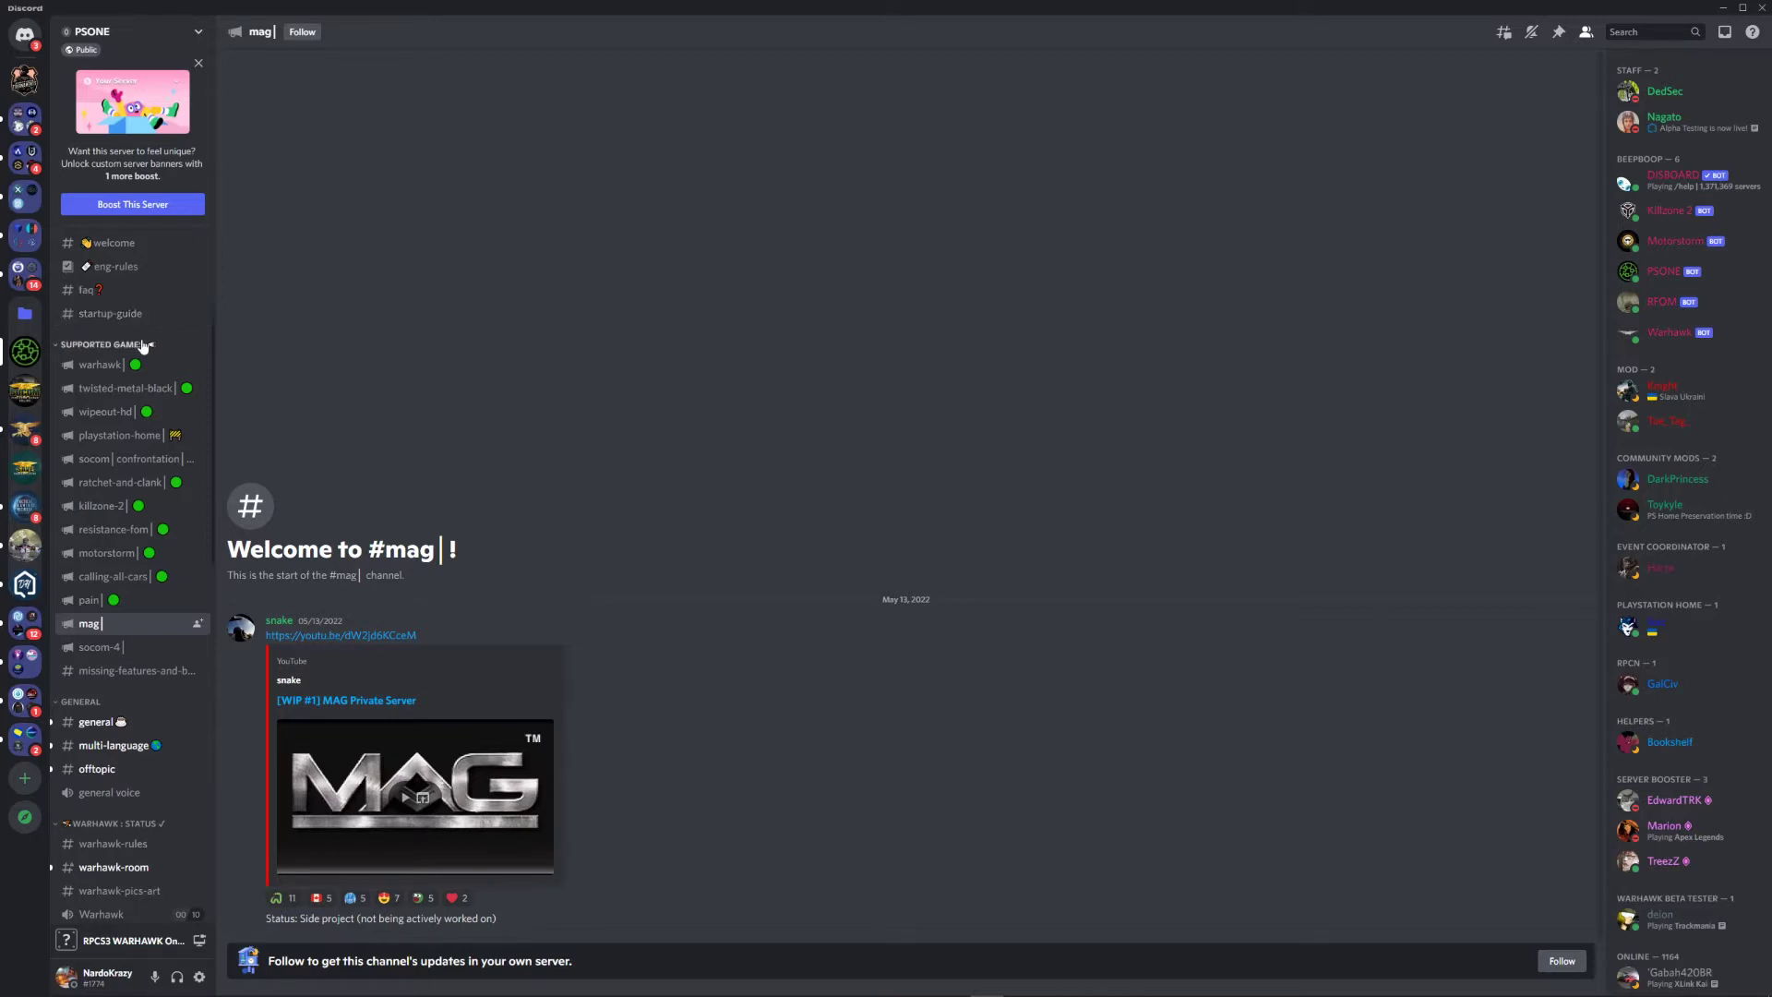
scroll(167, 514, "down", 5)
scroll(167, 514, "down", 2)
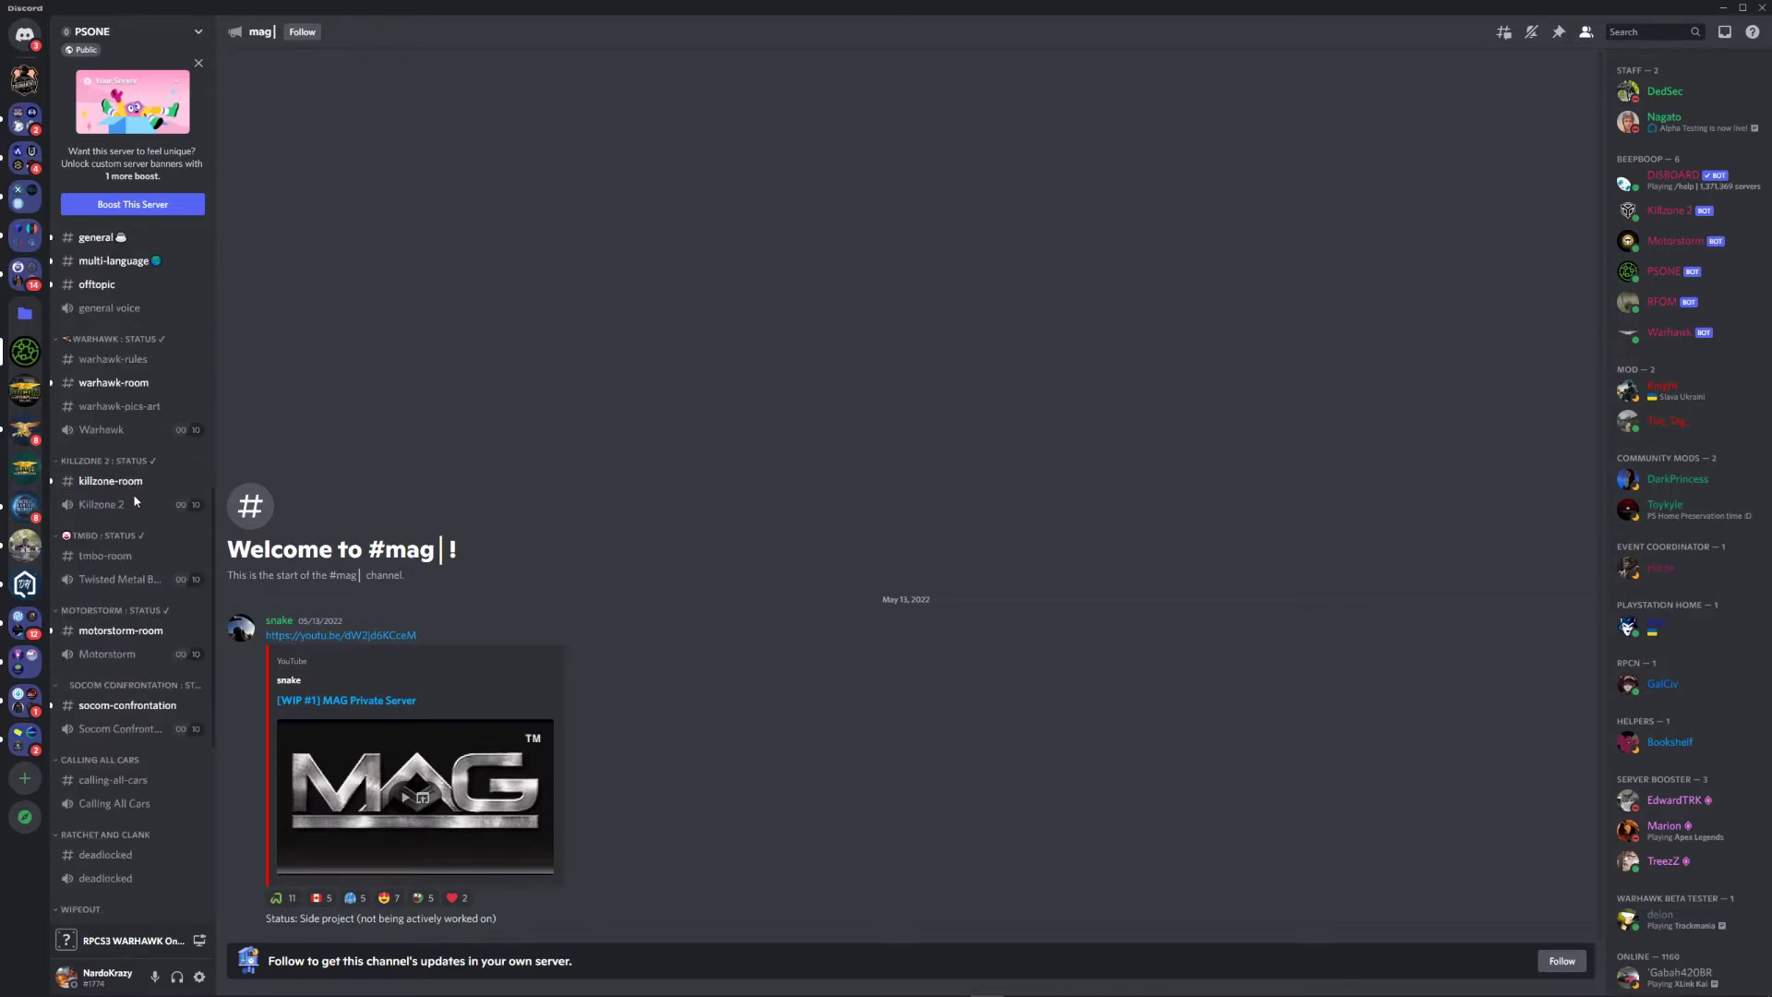
left_click(134, 382)
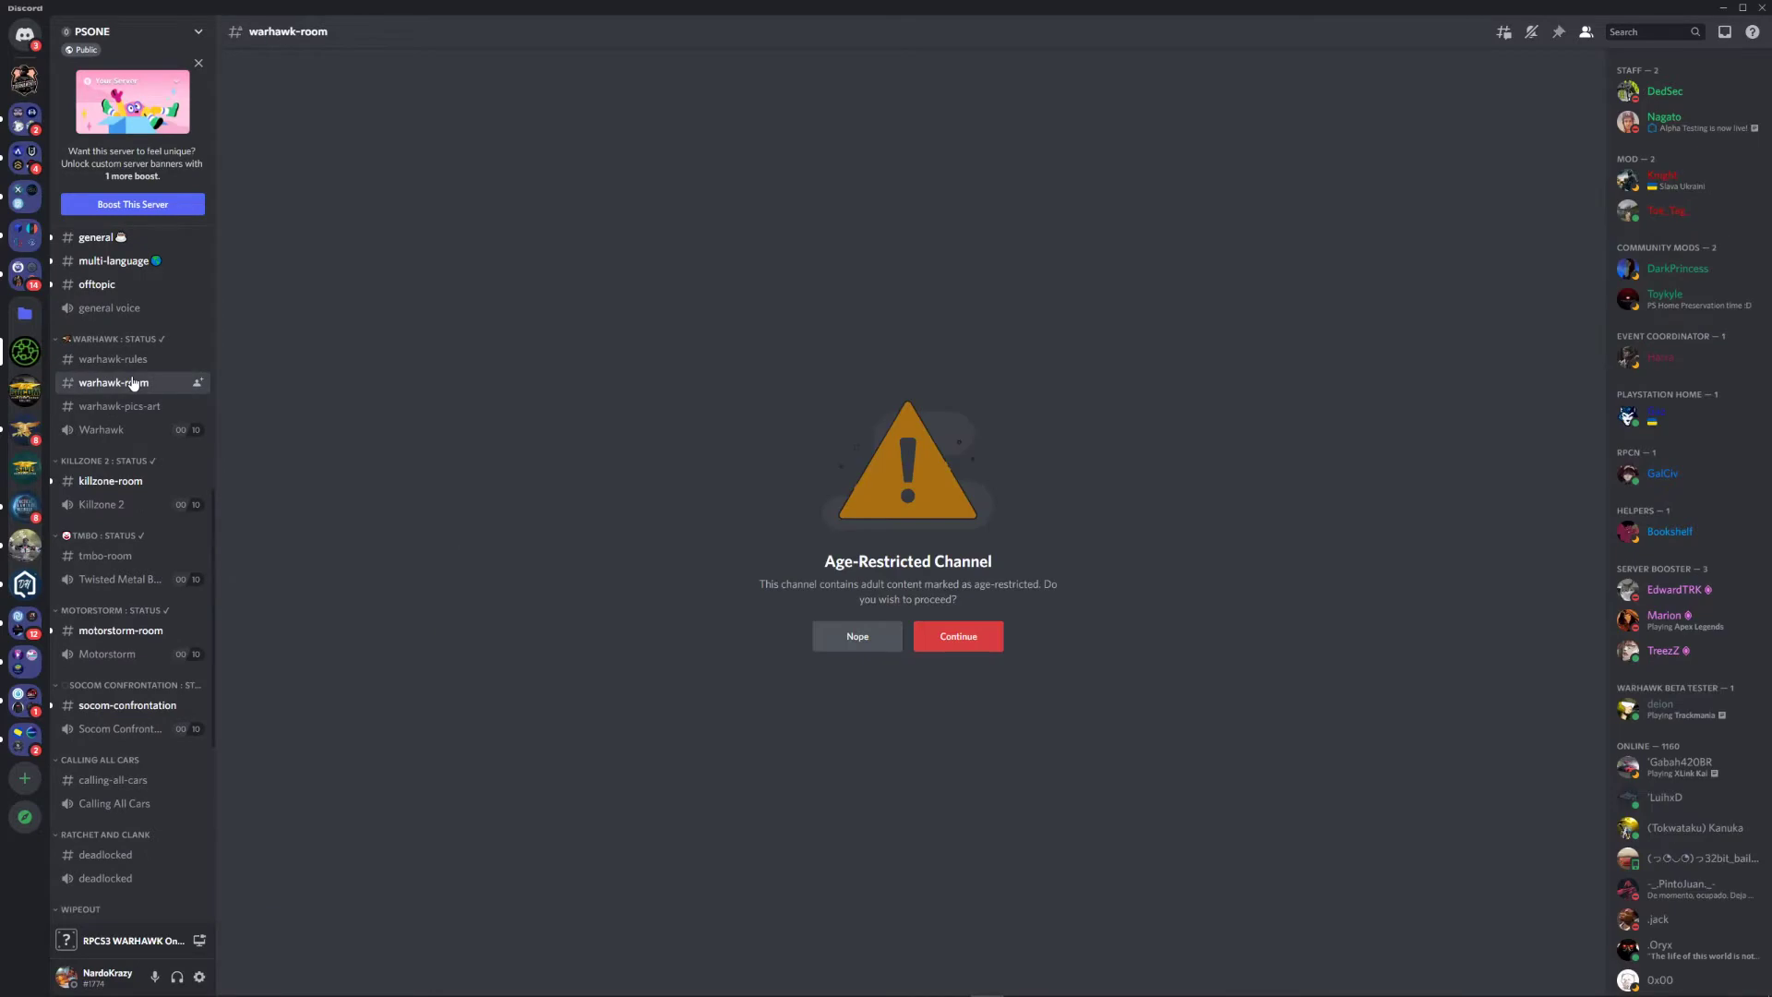
left_click(955, 637)
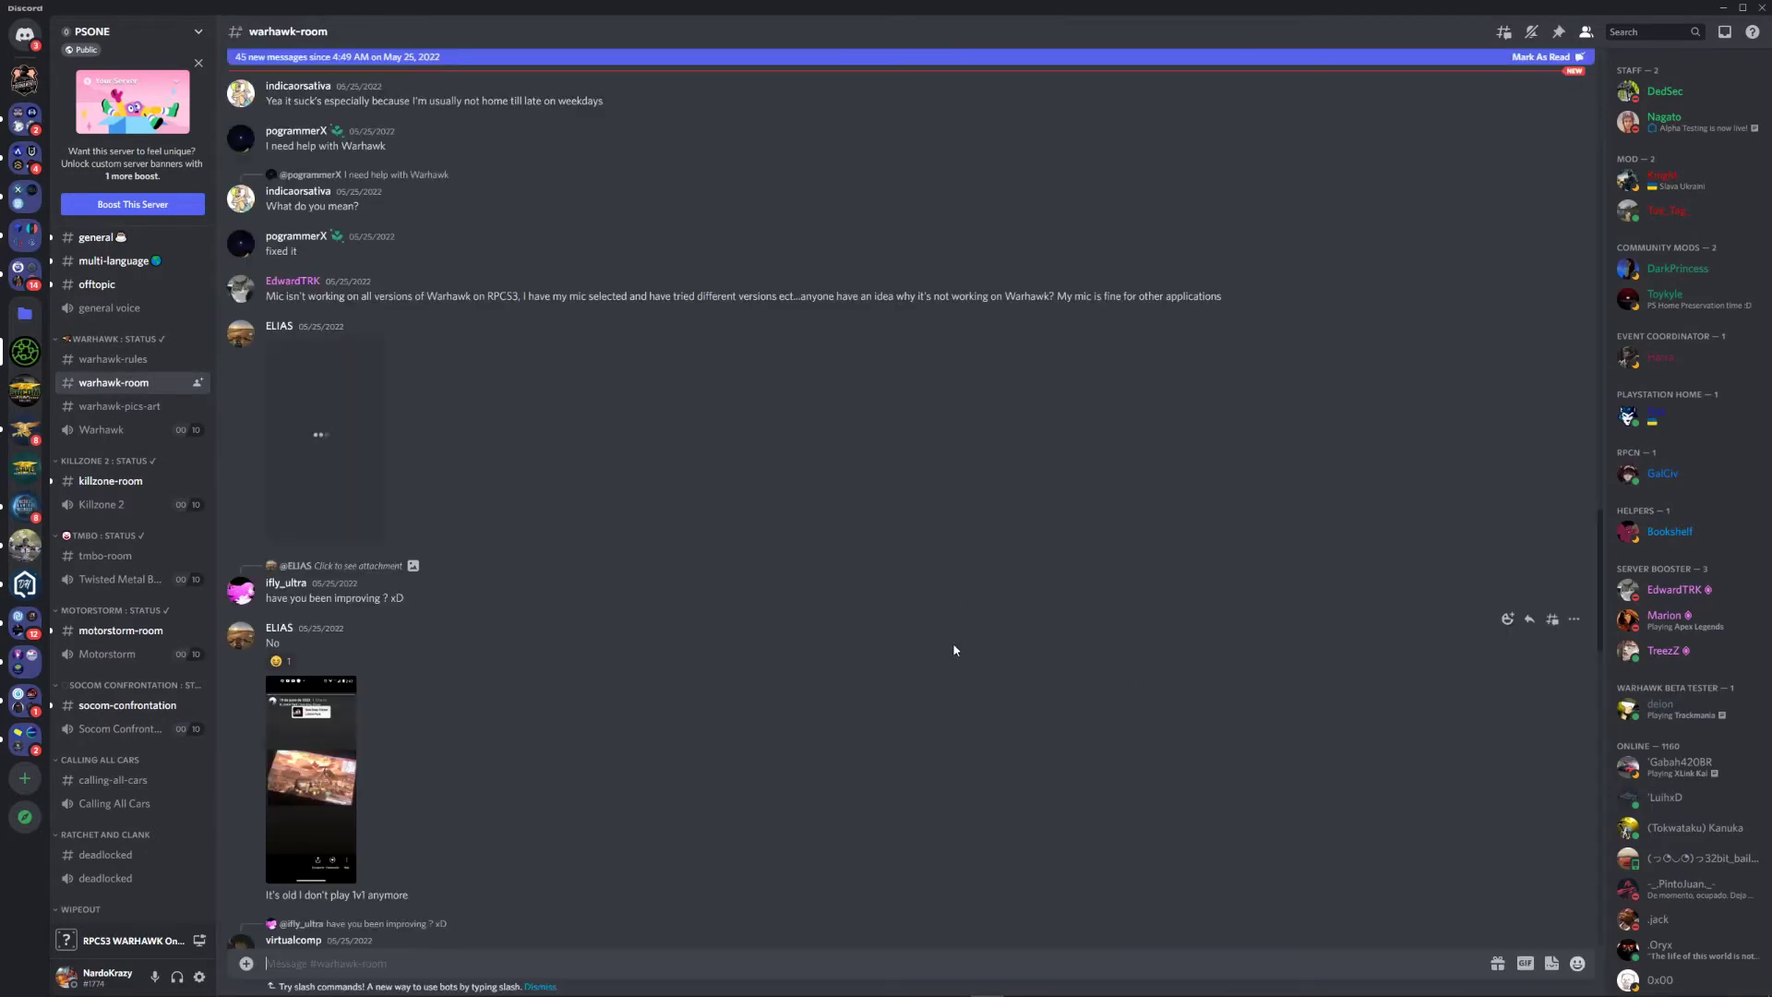
left_click(125, 481)
scroll(456, 668, "down", 2)
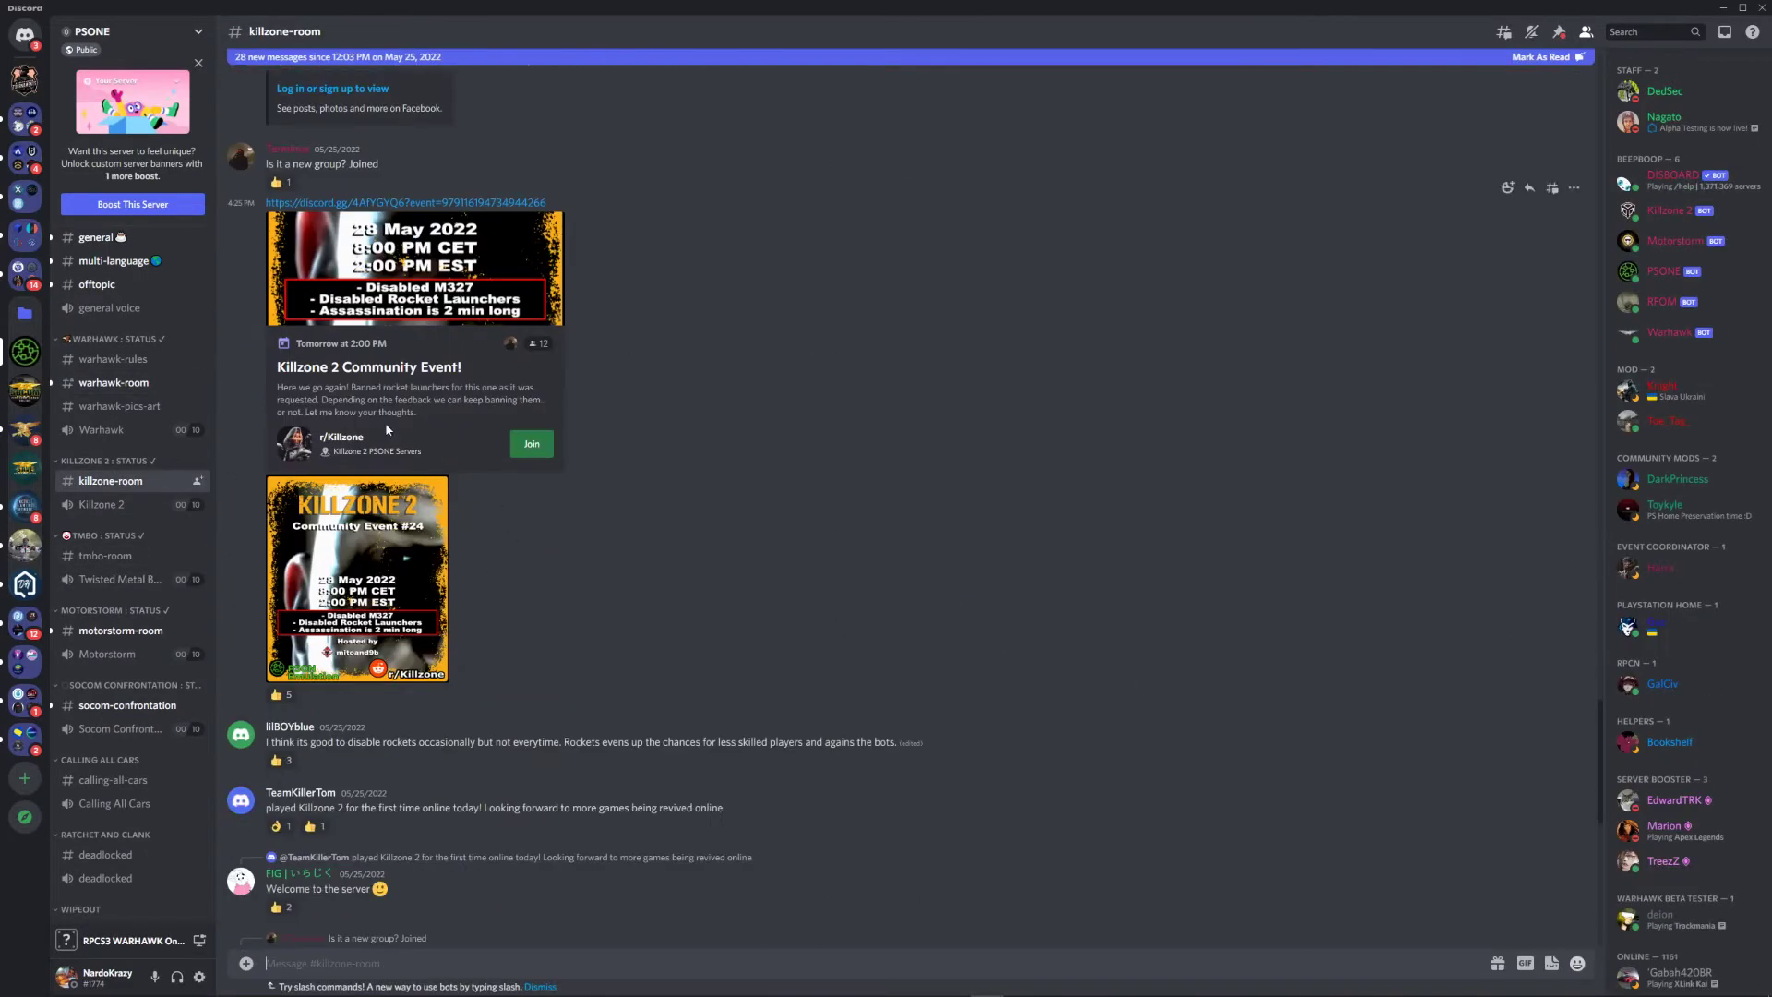
Open the bots support channel and read through to its latest bot replies.
scroll(148, 683, "down", 5)
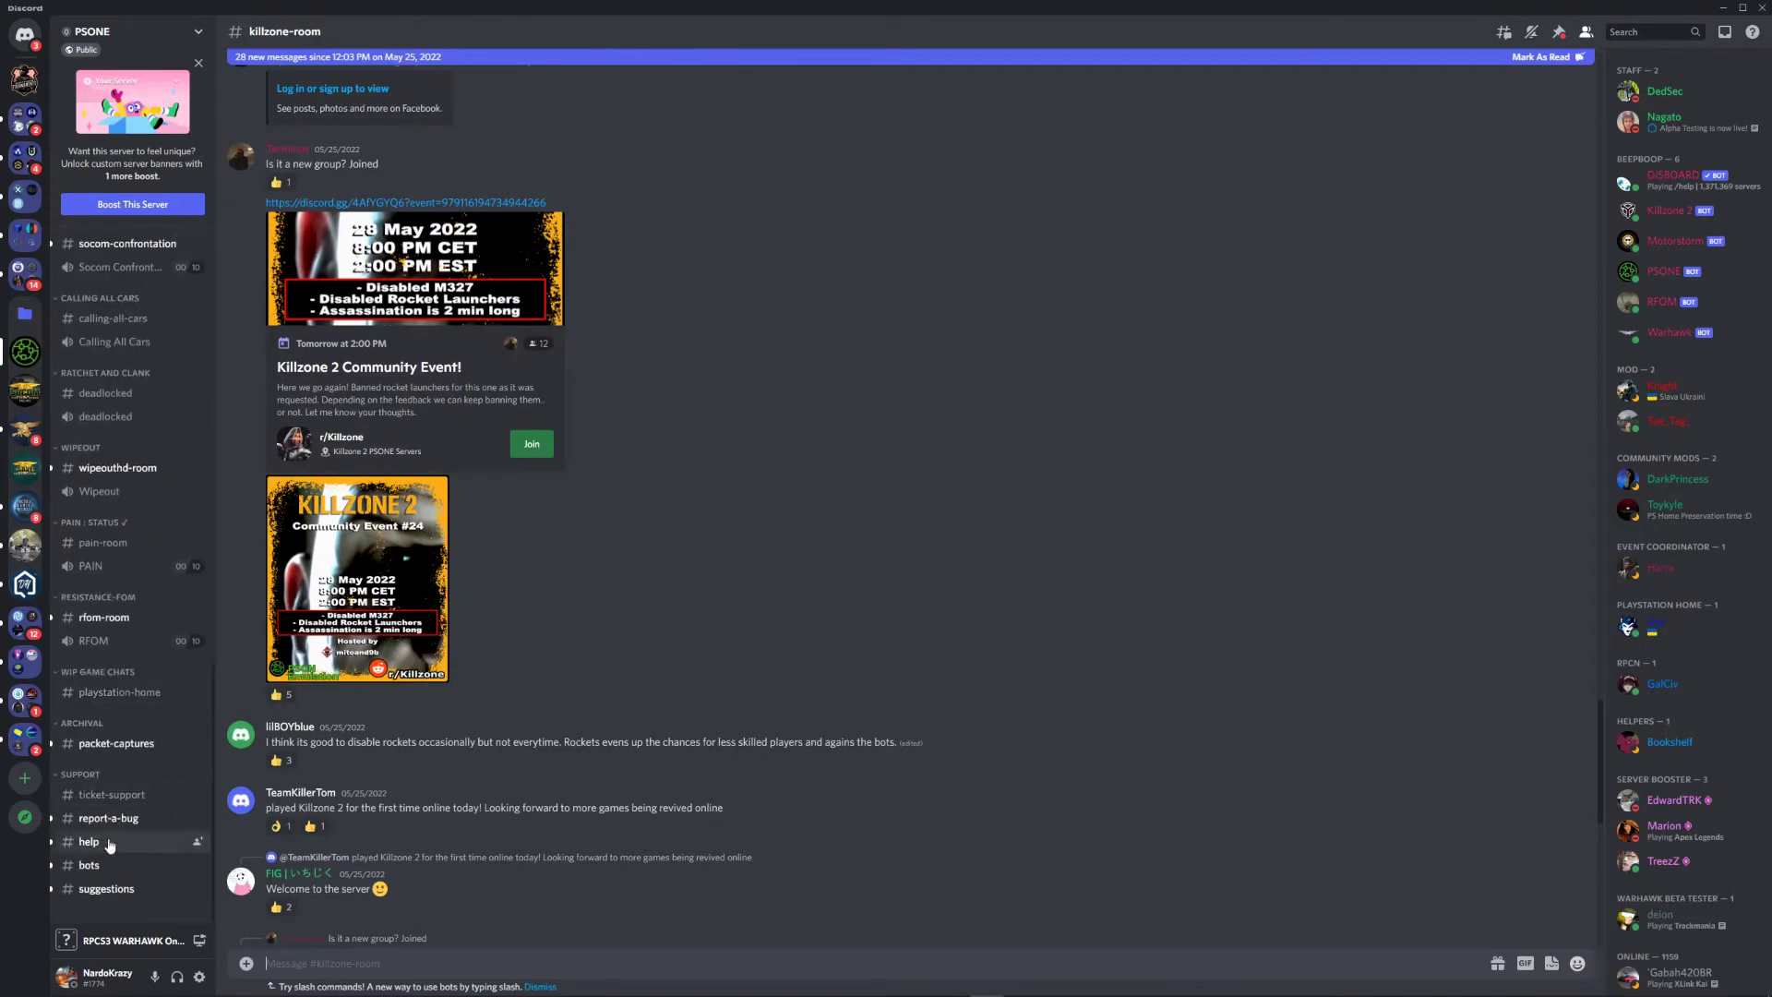
left_click(132, 869)
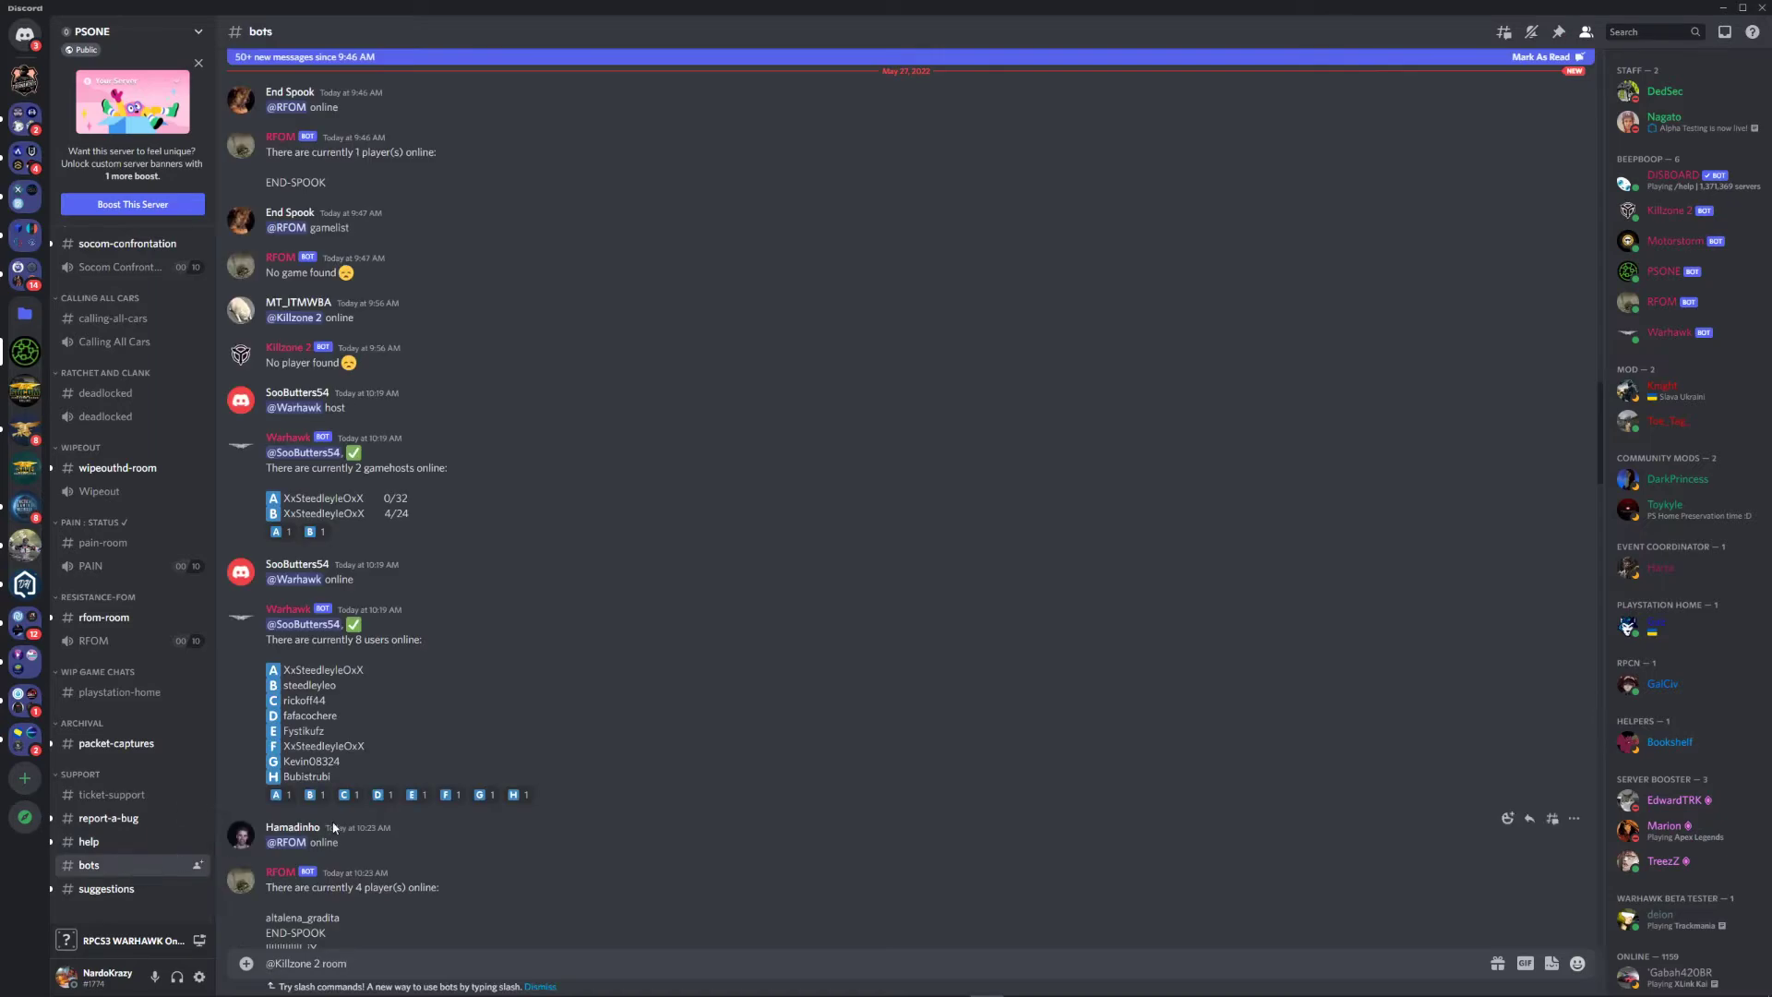
scroll(344, 604, "down", 4)
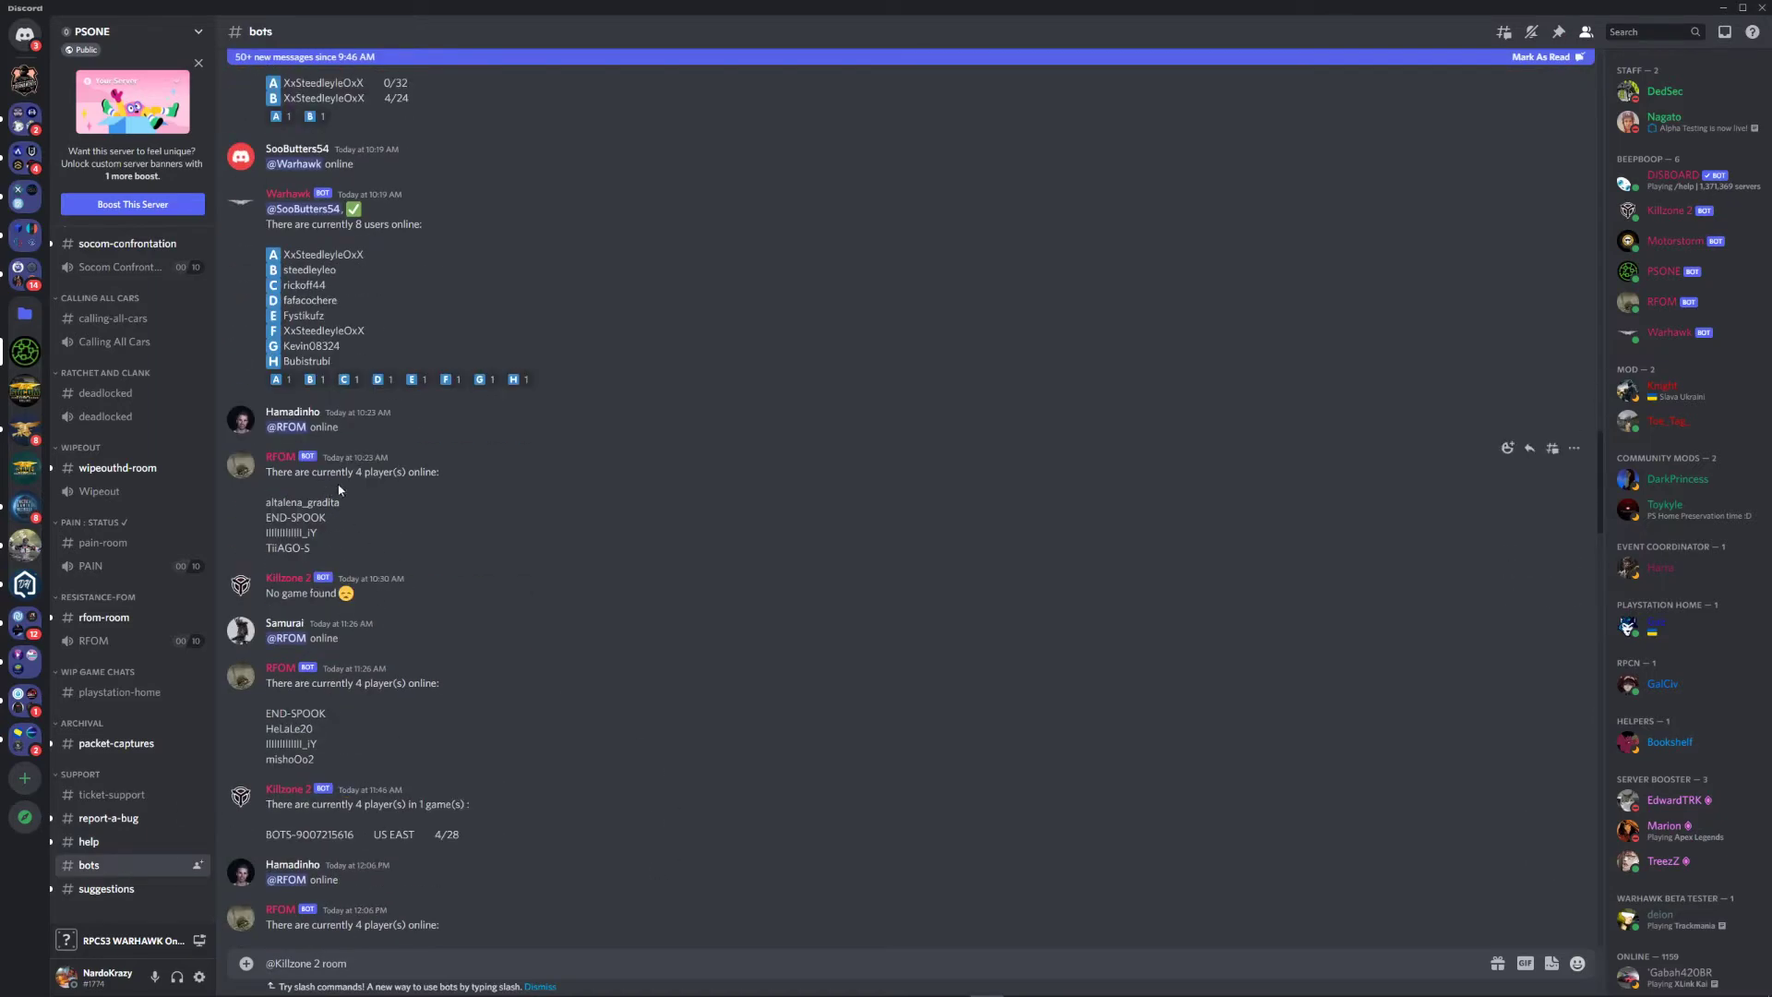
scroll(344, 604, "down", 15)
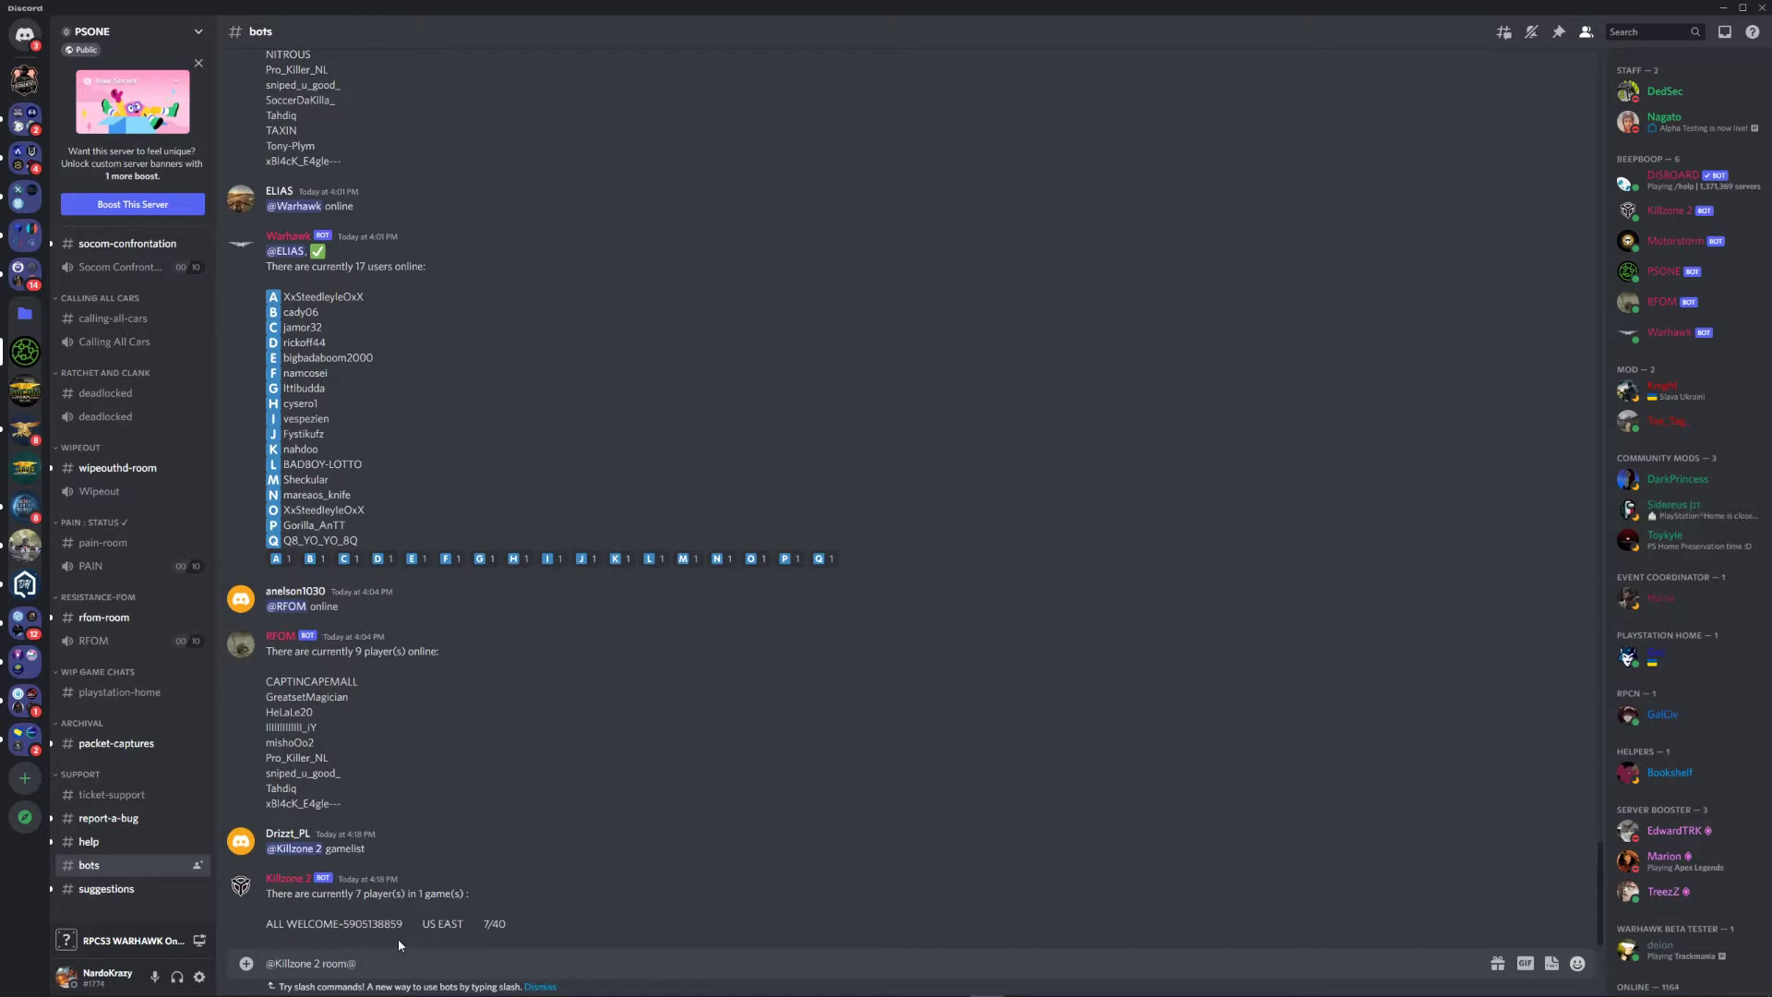
Replace the drafted message with a mention of the Warhawk bot and send it the command Online.
key("BackSpace")
key("BackSpace")
key("BackSpace")
key("BackSpace")
key("BackSpace")
key("BackSpace")
key("BackSpace")
key("BackSpace")
key("BackSpace")
key("BackSpace")
key("BackSpace")
key("BackSpace")
key("BackSpace")
key("BackSpace")
key("BackSpace")
key("BackSpace")
type("war")
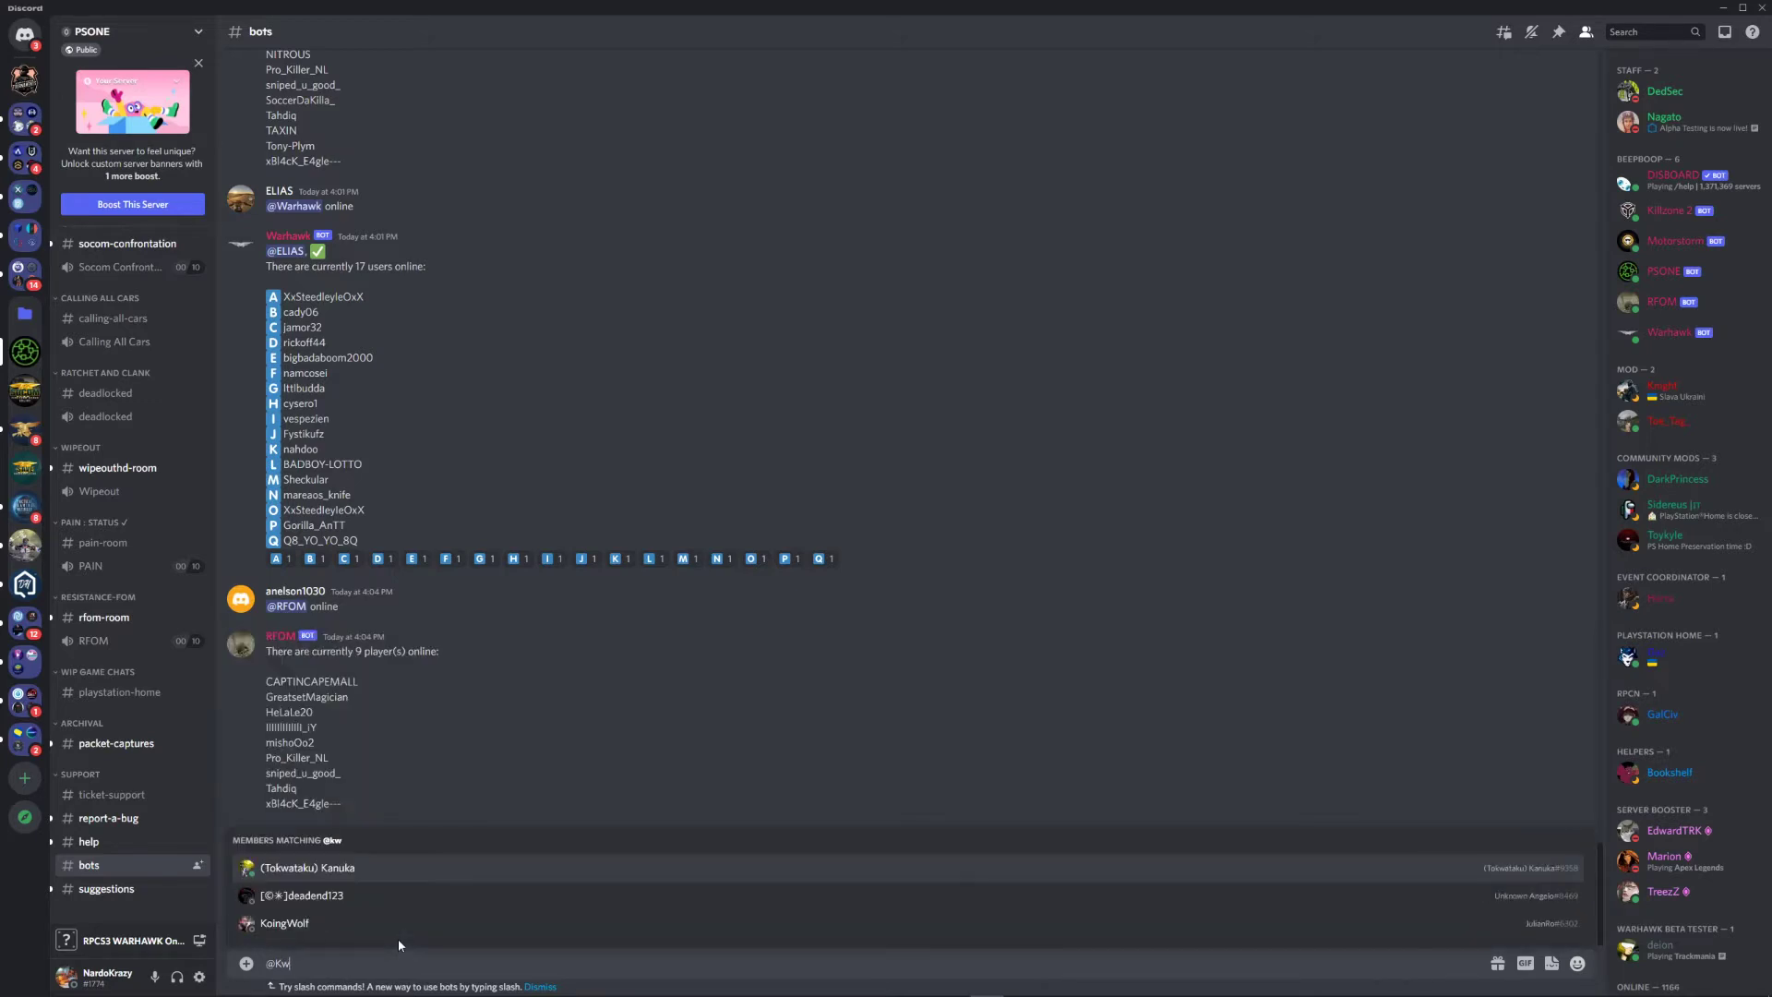
key("Left")
key("Left")
key("Left")
key("BackSpace")
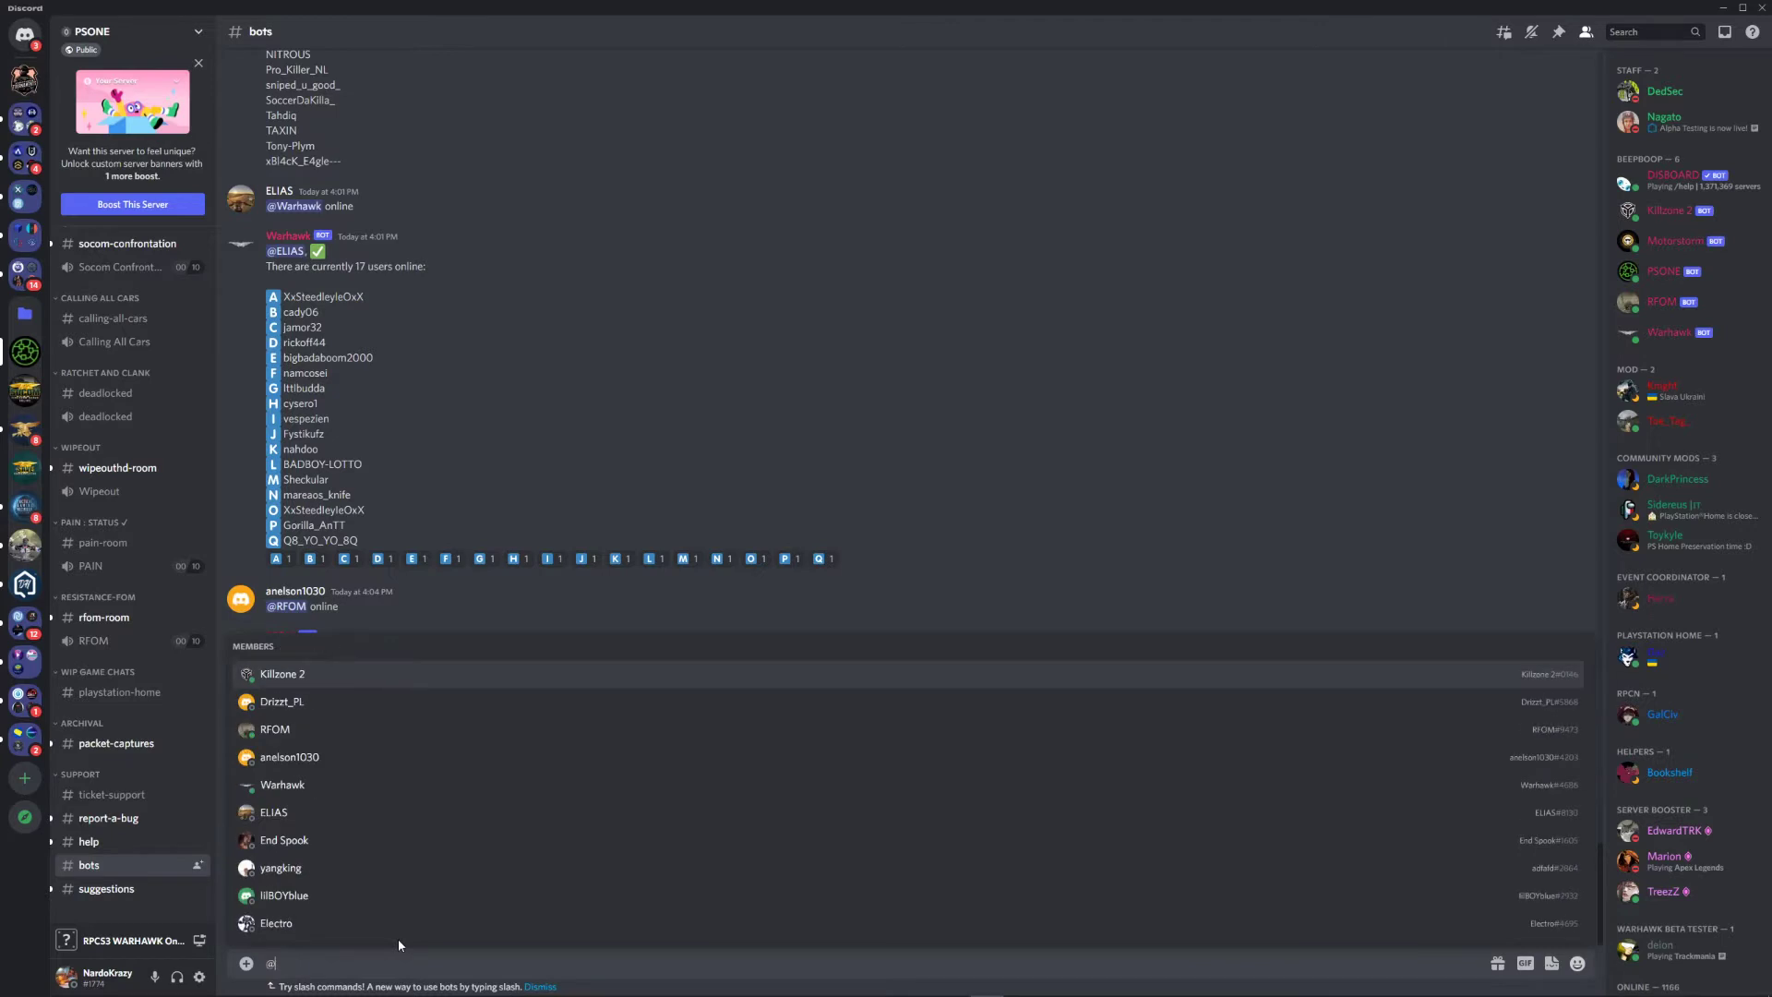
key("Right")
key("Right")
key("Right")
type("k")
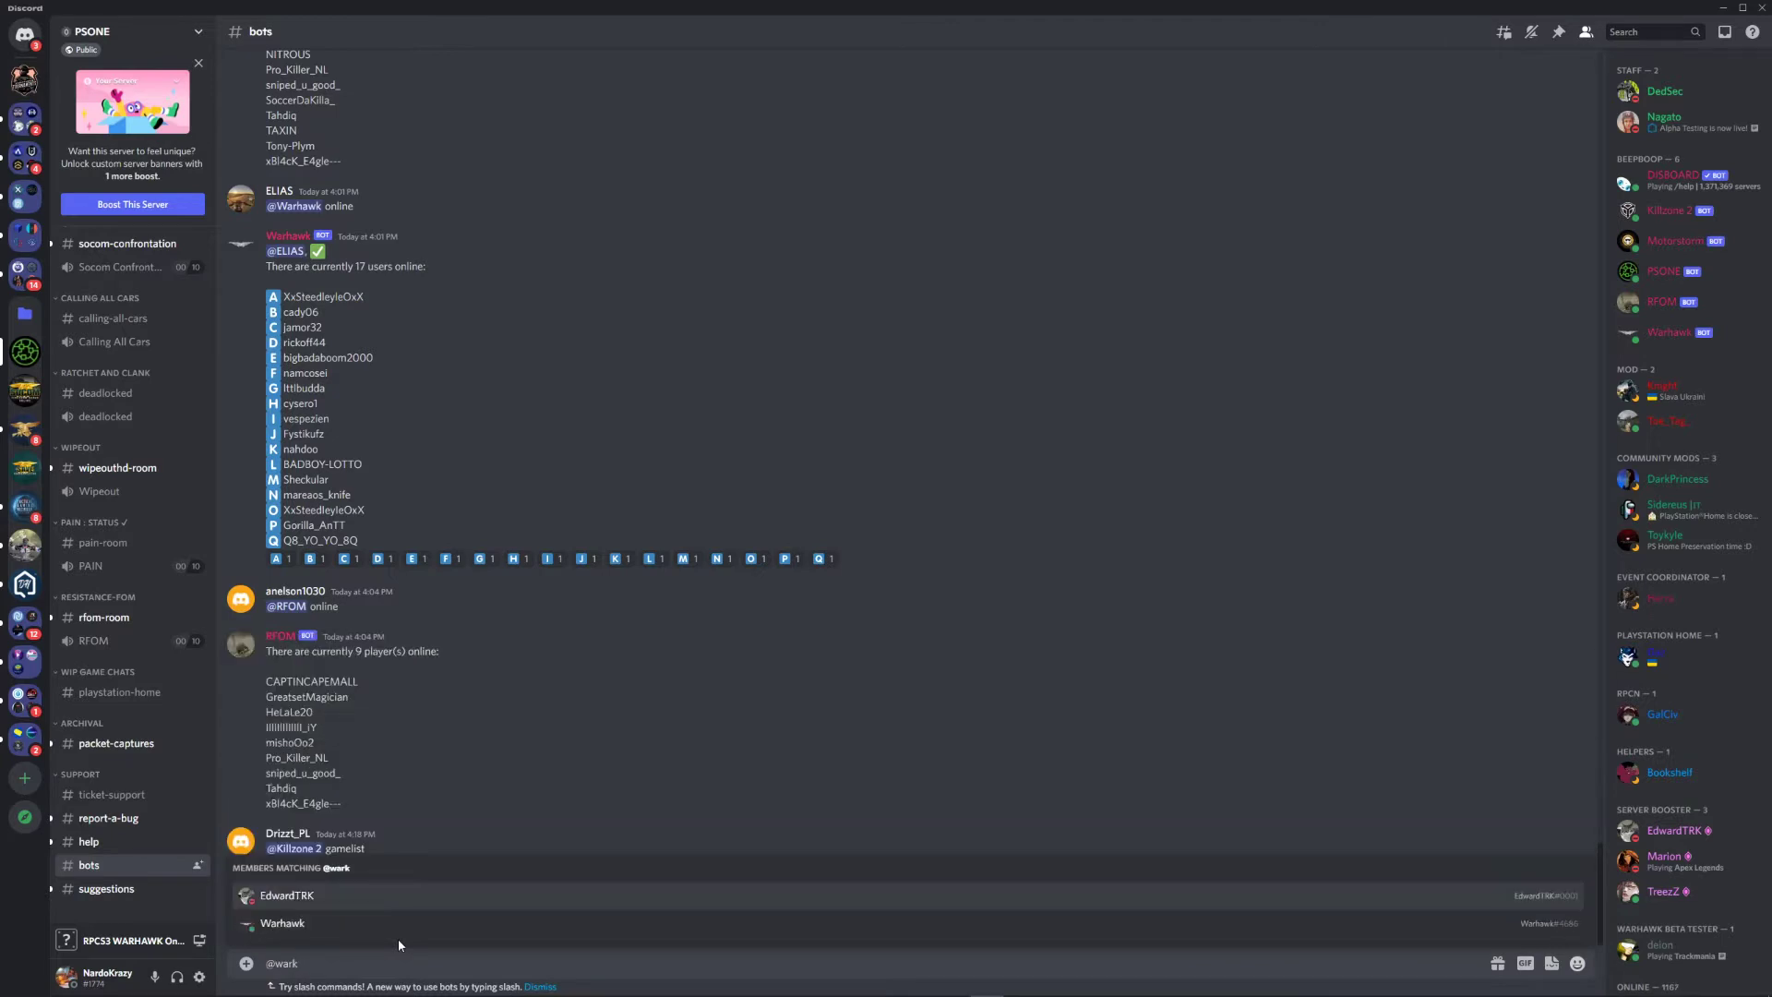
key("Down")
key("Tab")
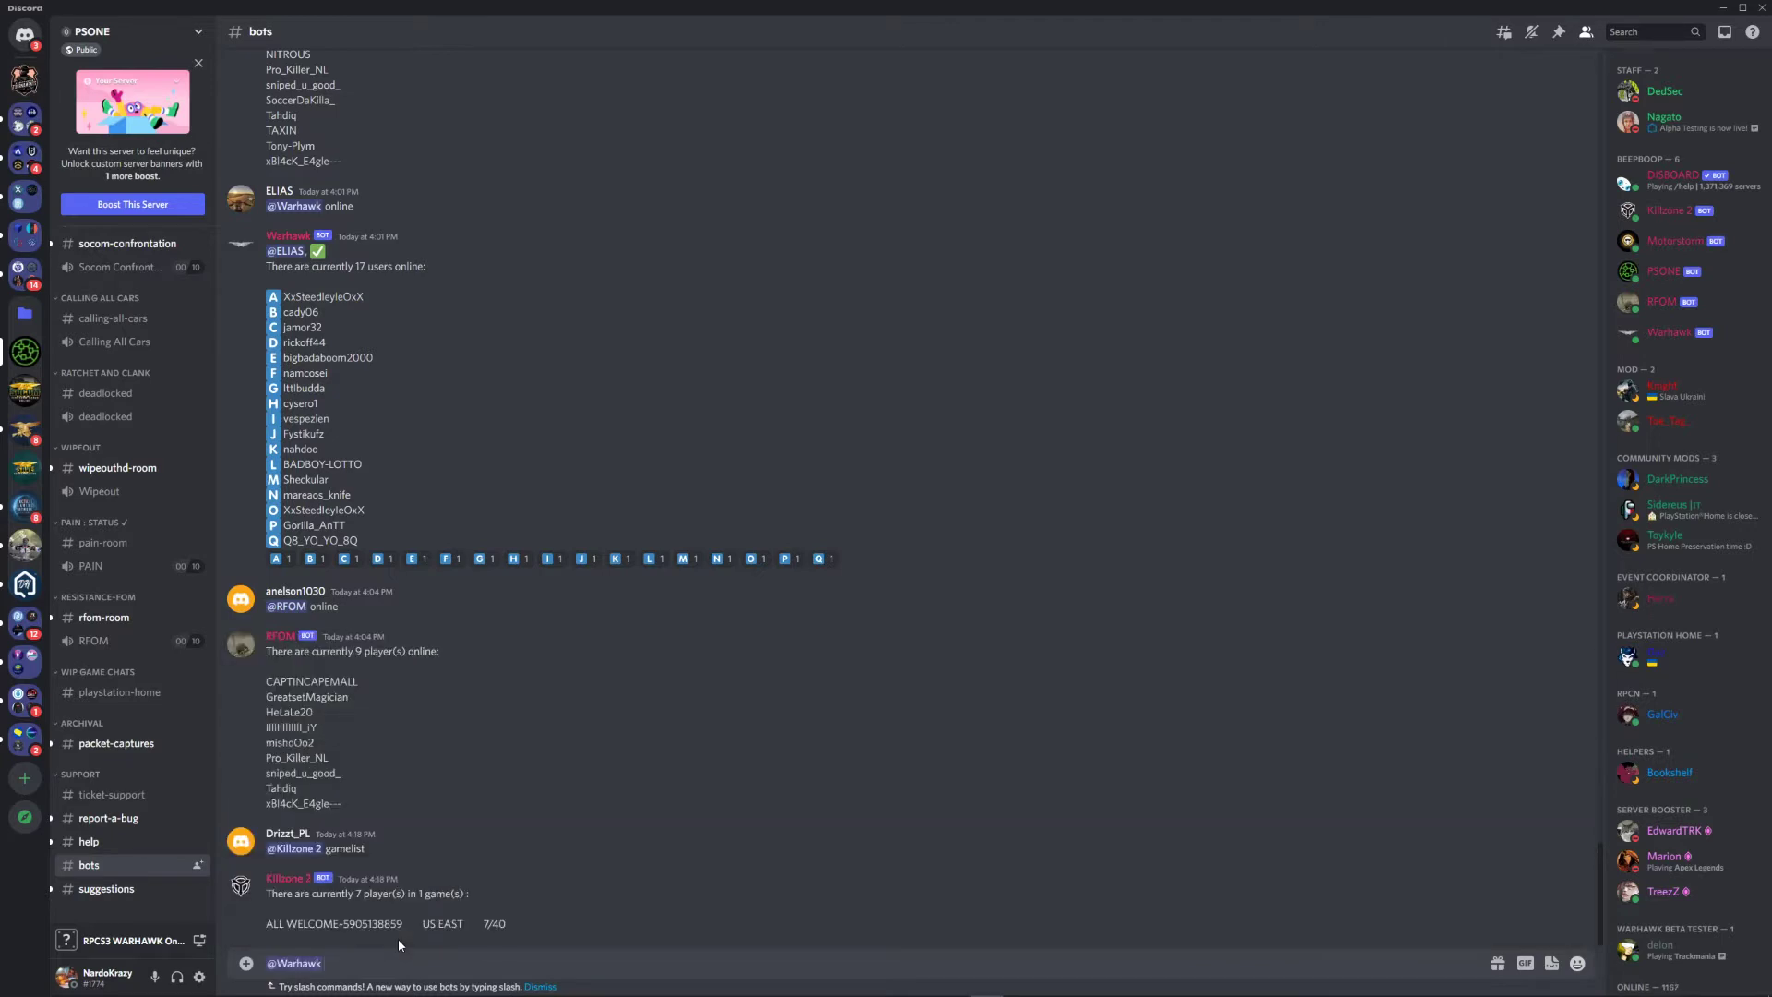
type("Online")
key("Return")
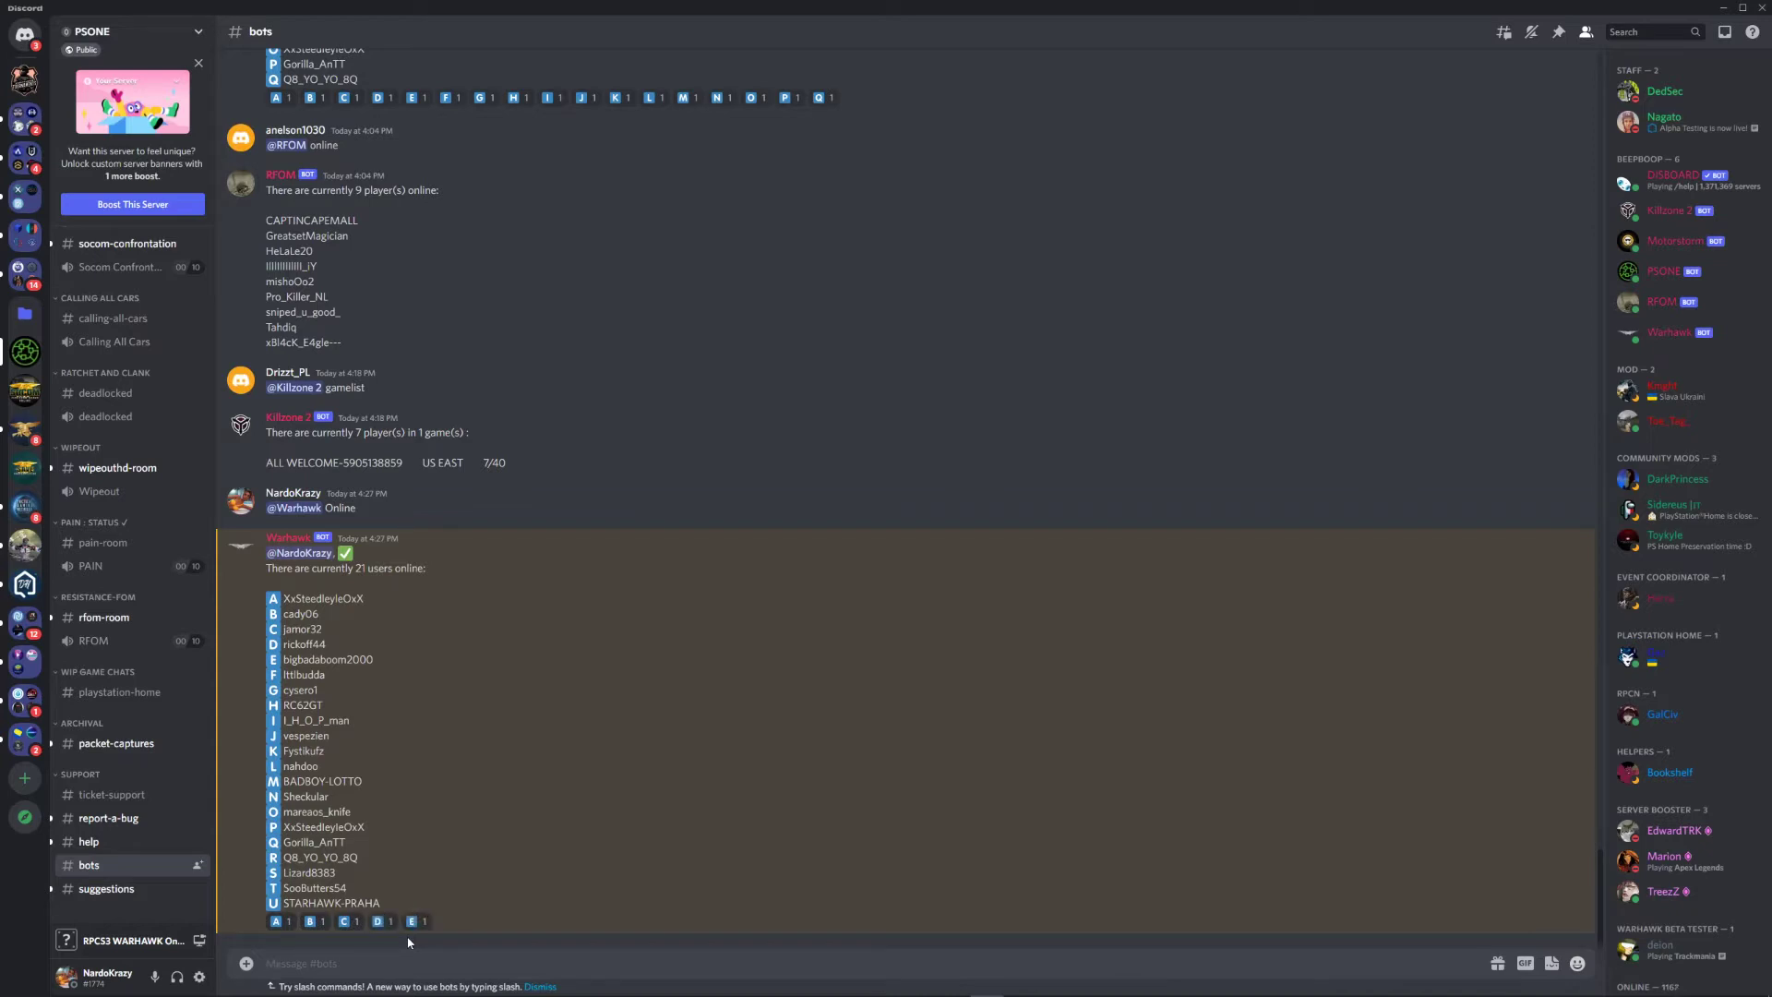
Send the Warhawk bot a second mention with the command Host.
type("@wa")
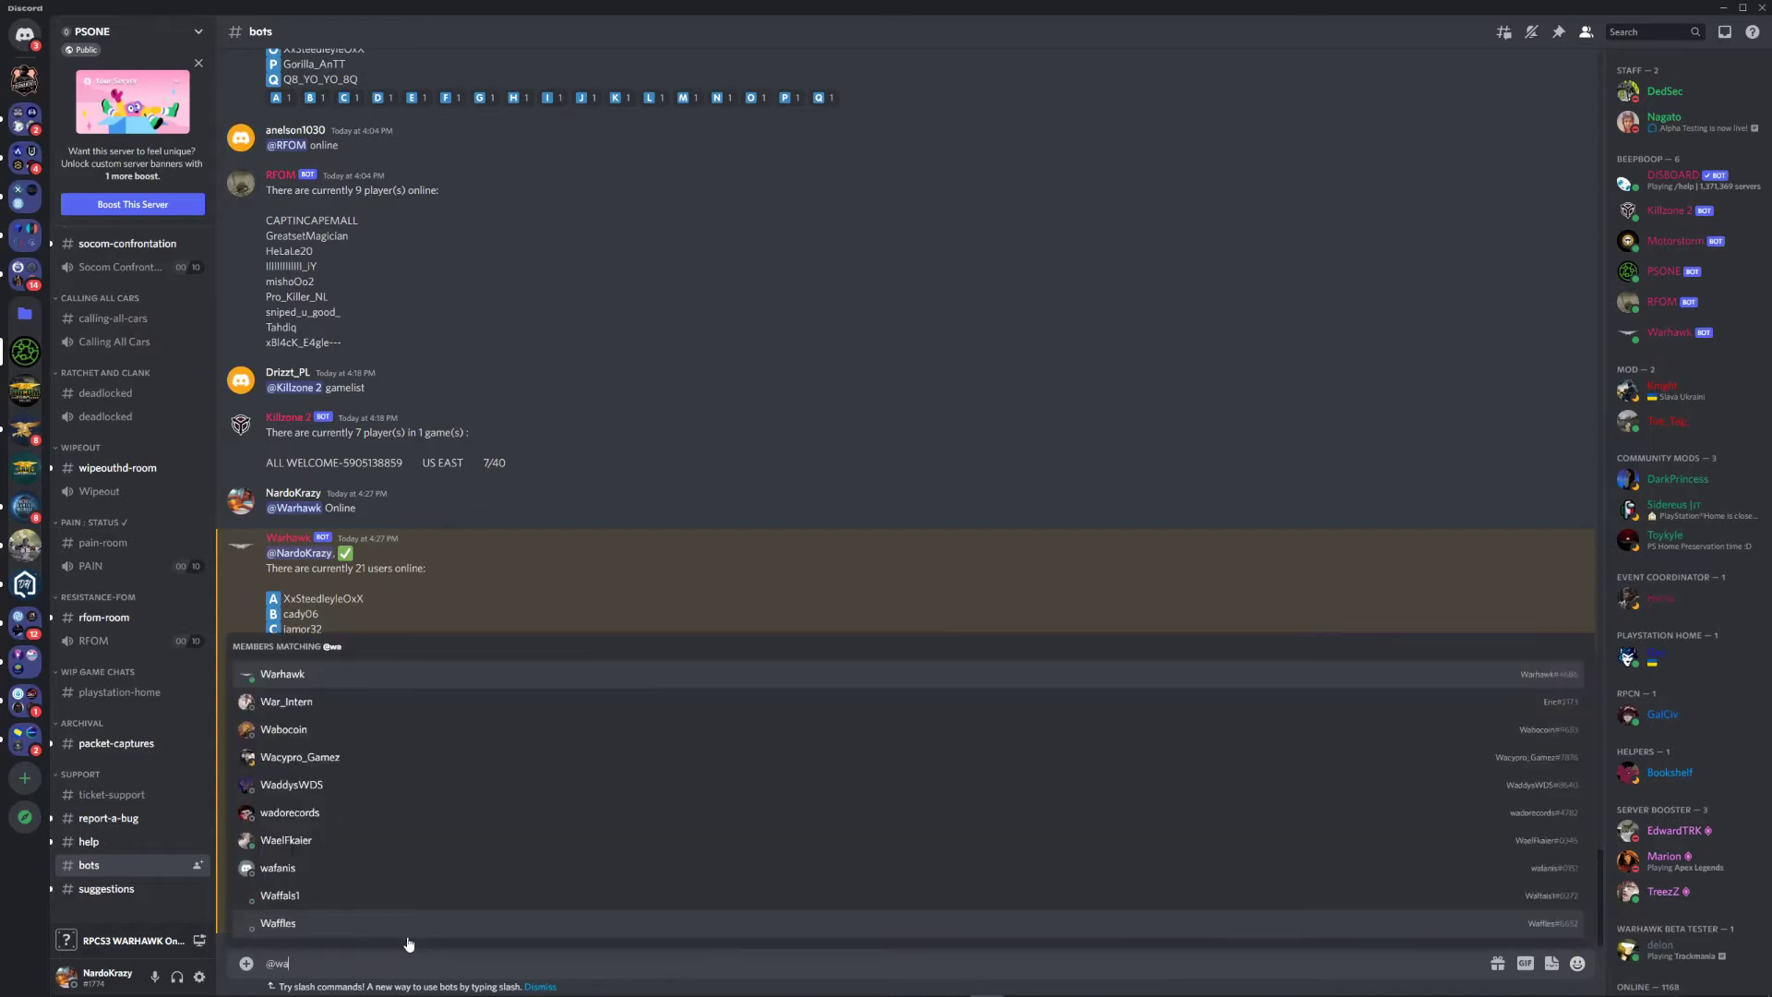
key("Return")
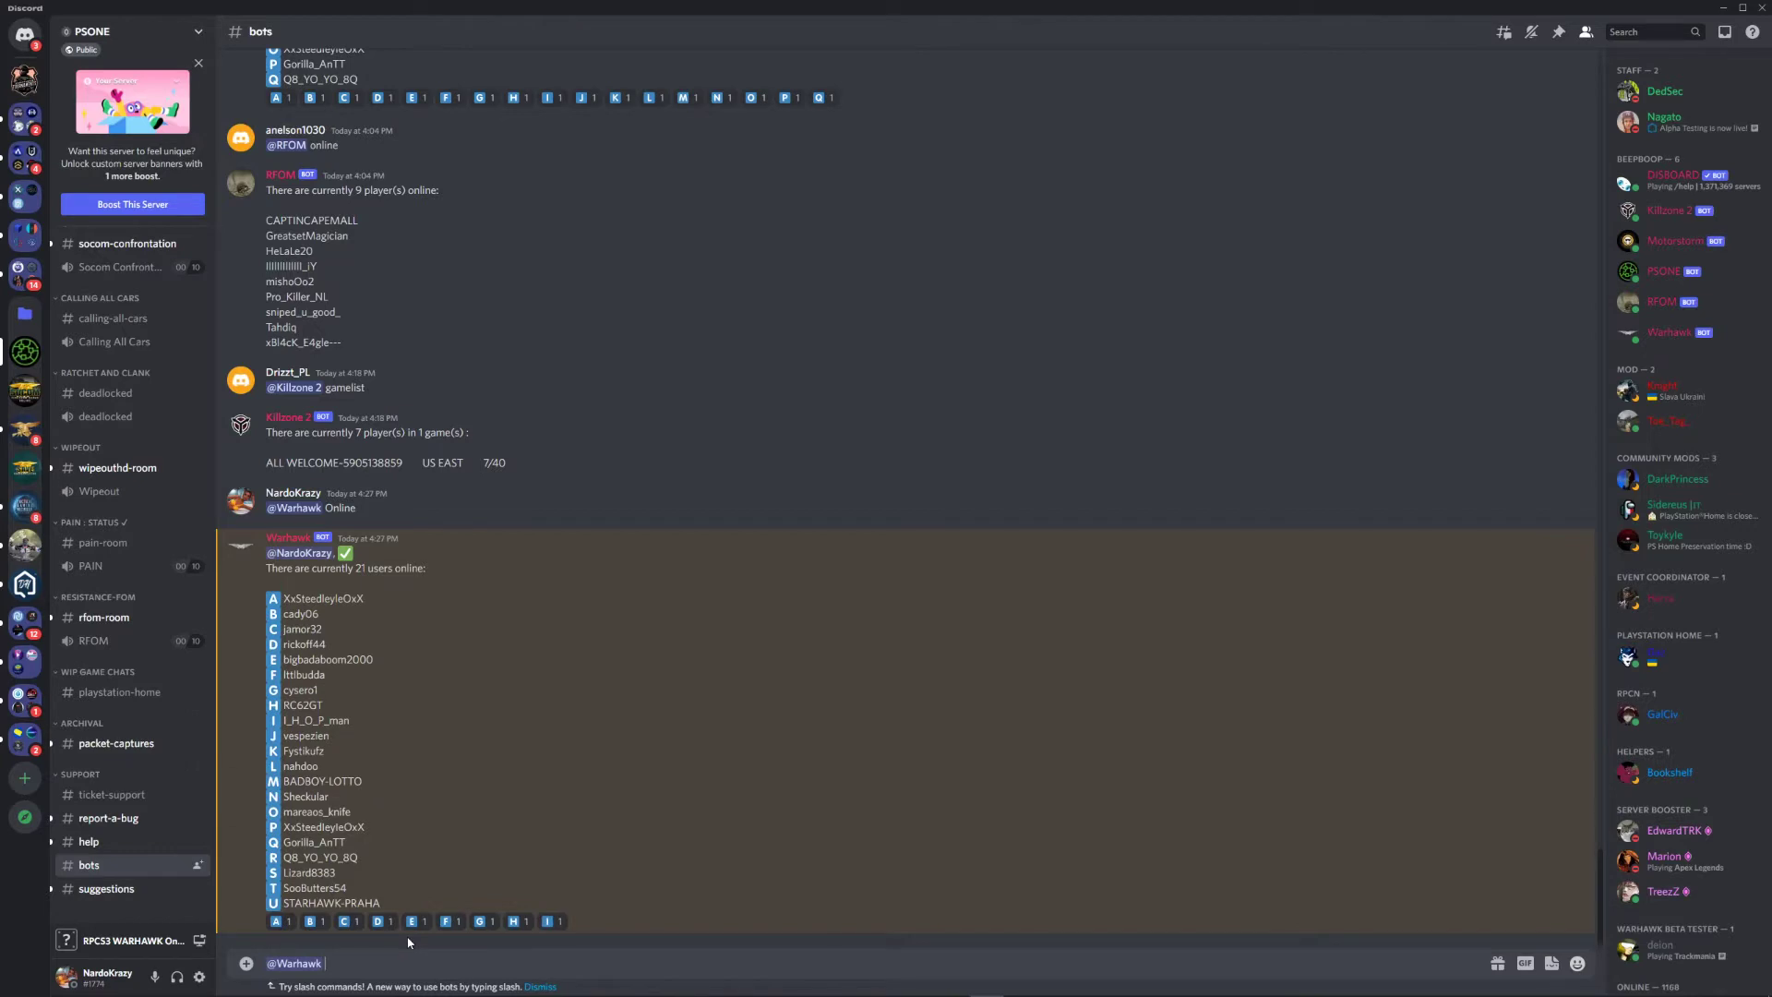
type("Host")
type("\\")
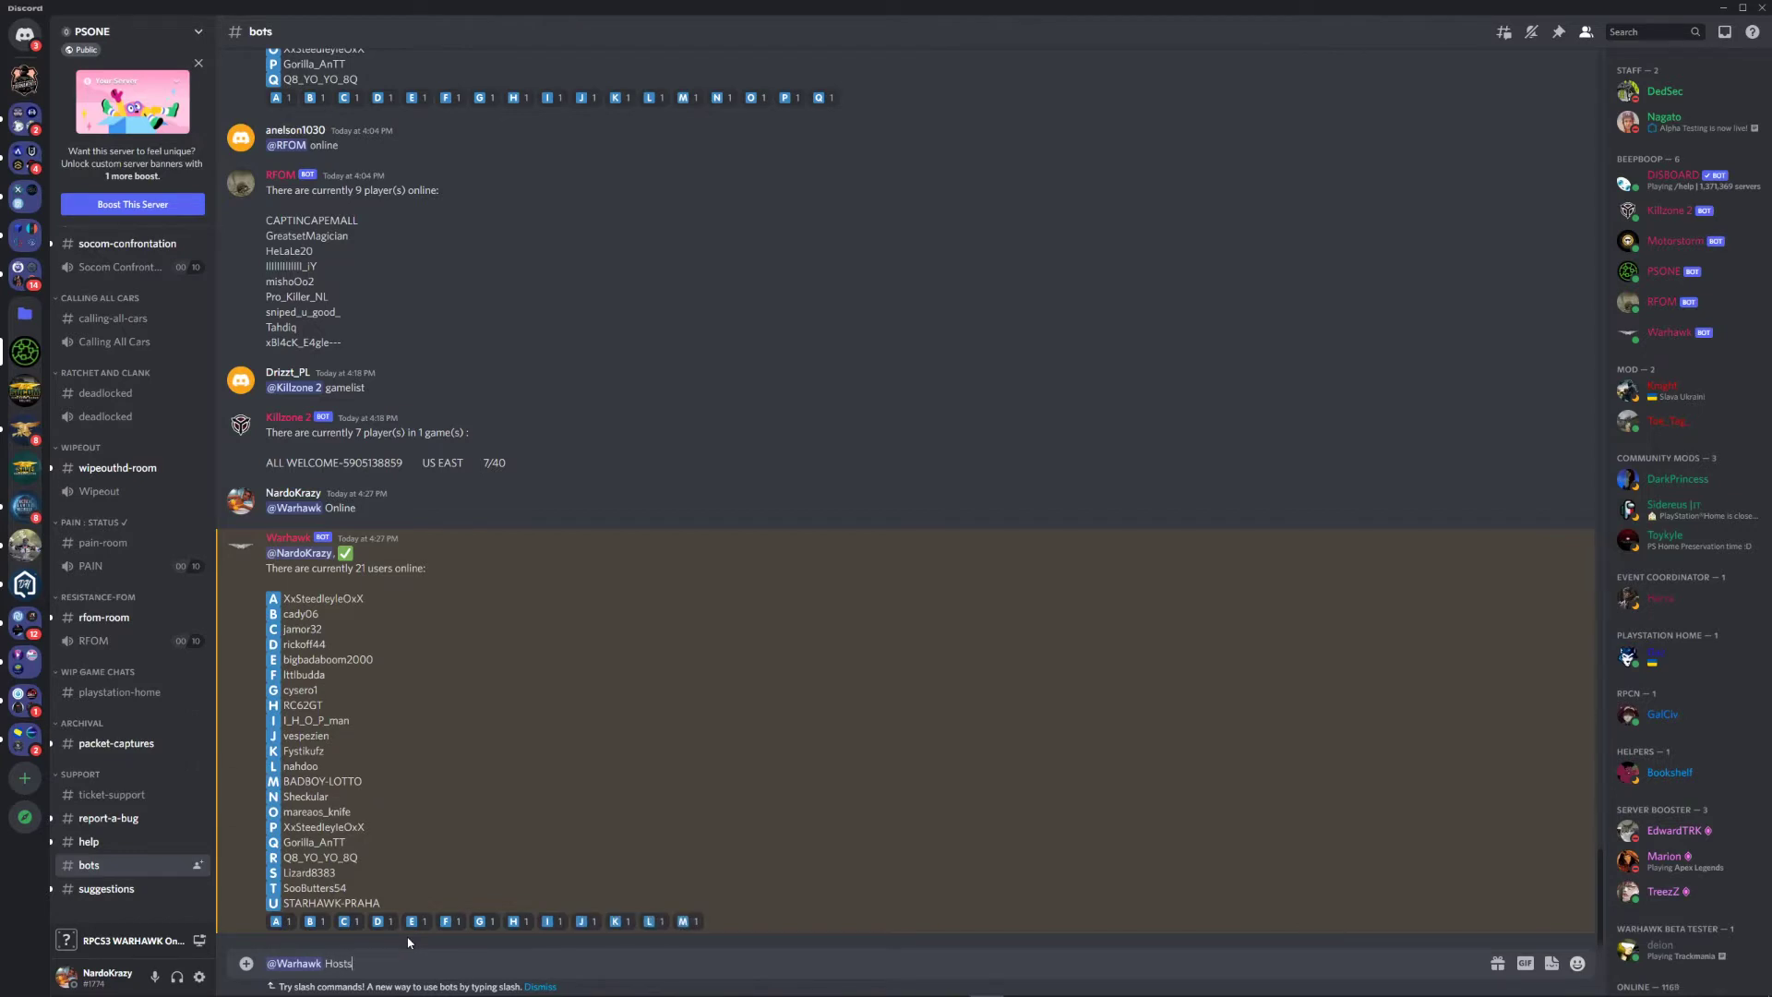
key("BackSpace")
key("Return")
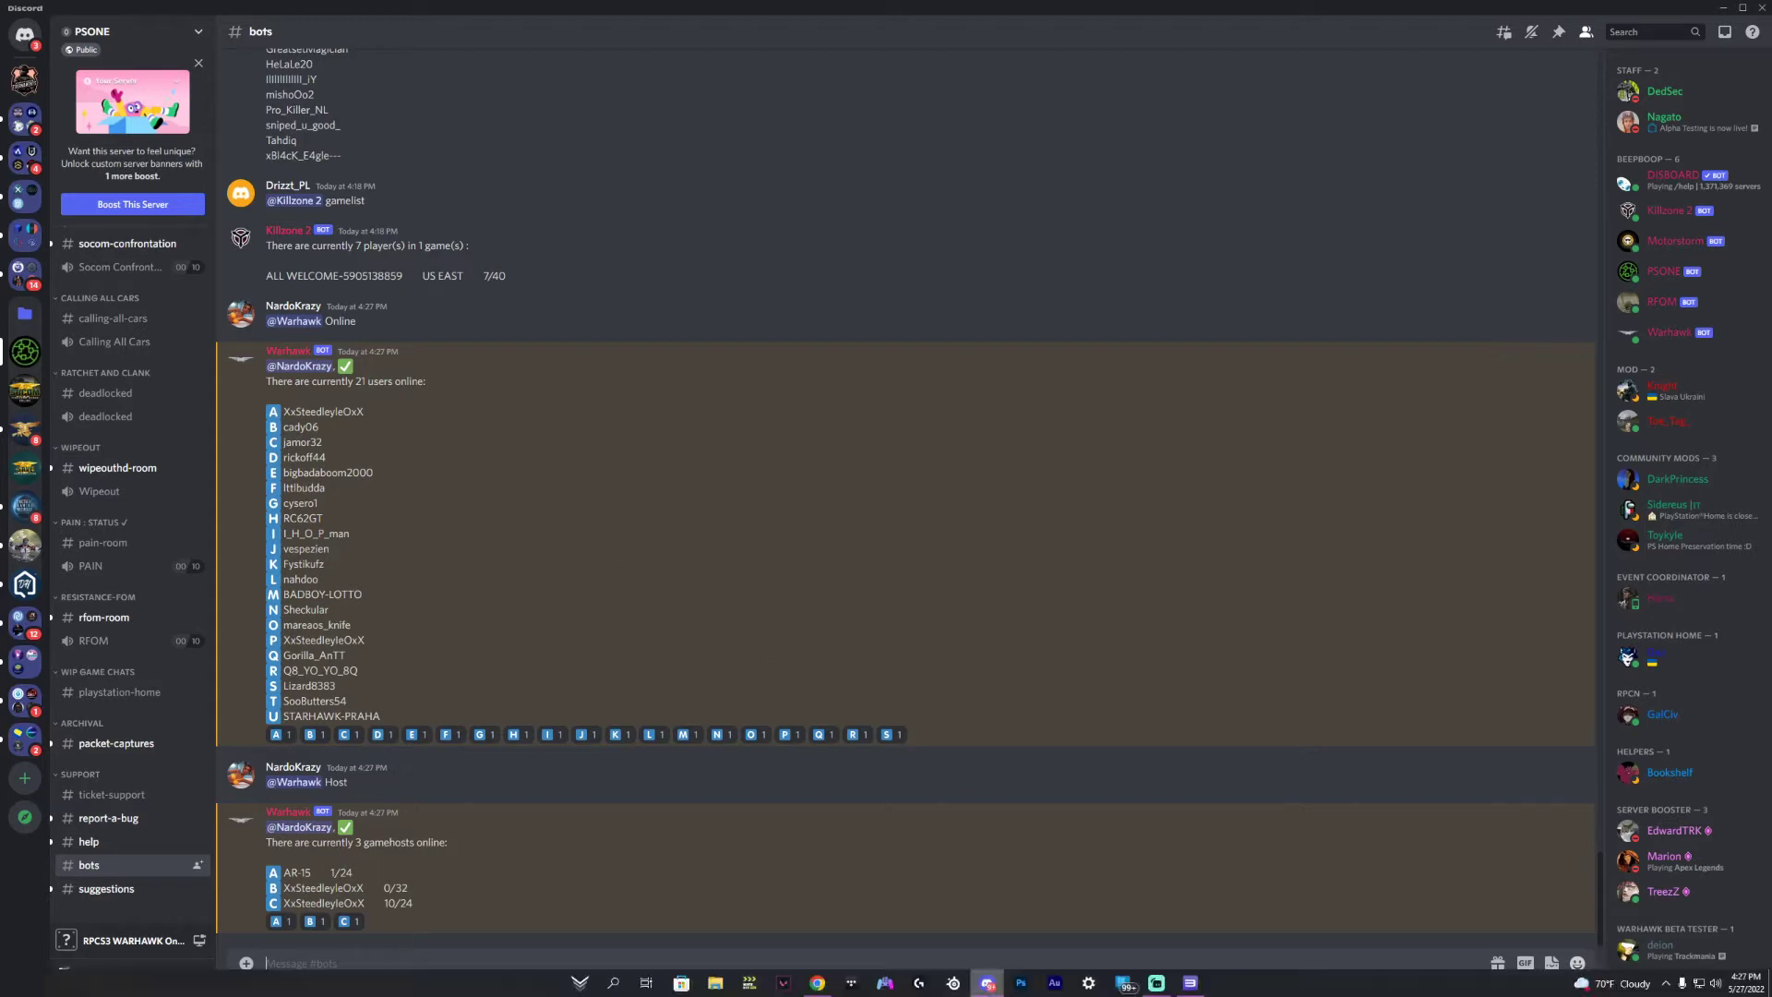
Switch to RPCS3, review the host, username, password and token fields of the RPCN account configuration, and save it.
left_click(1189, 982)
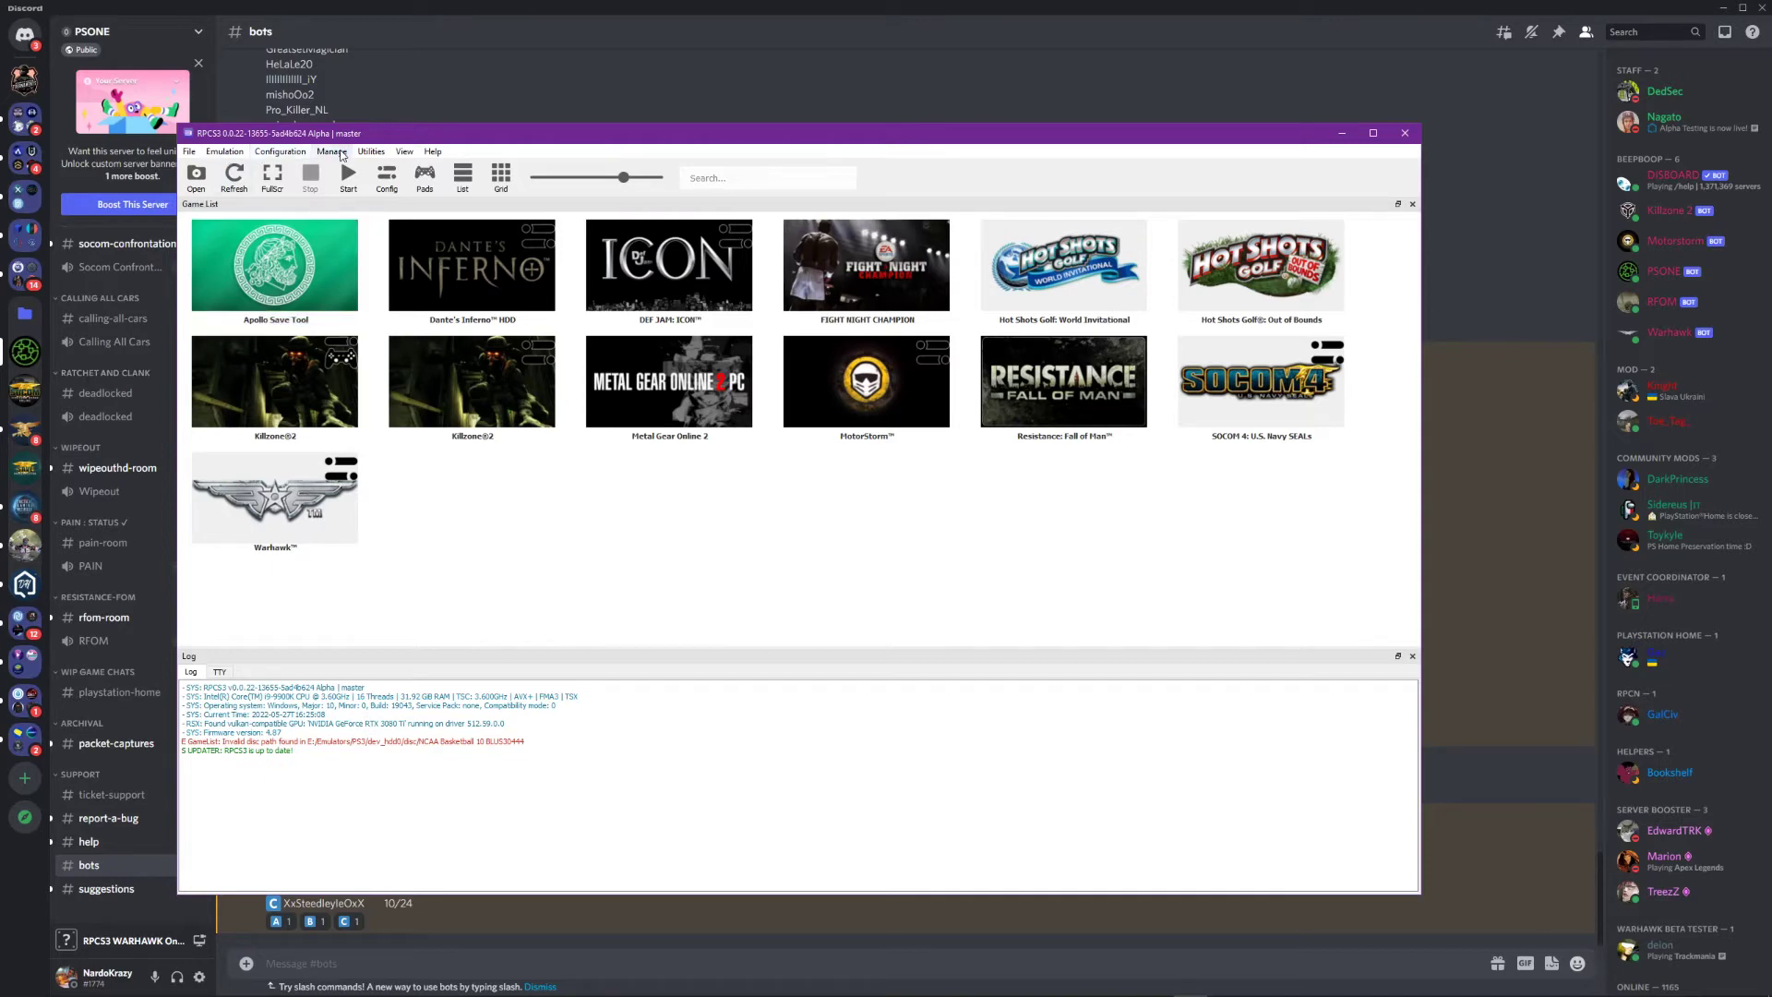
left_click(332, 152)
key("Escape")
left_click(301, 154)
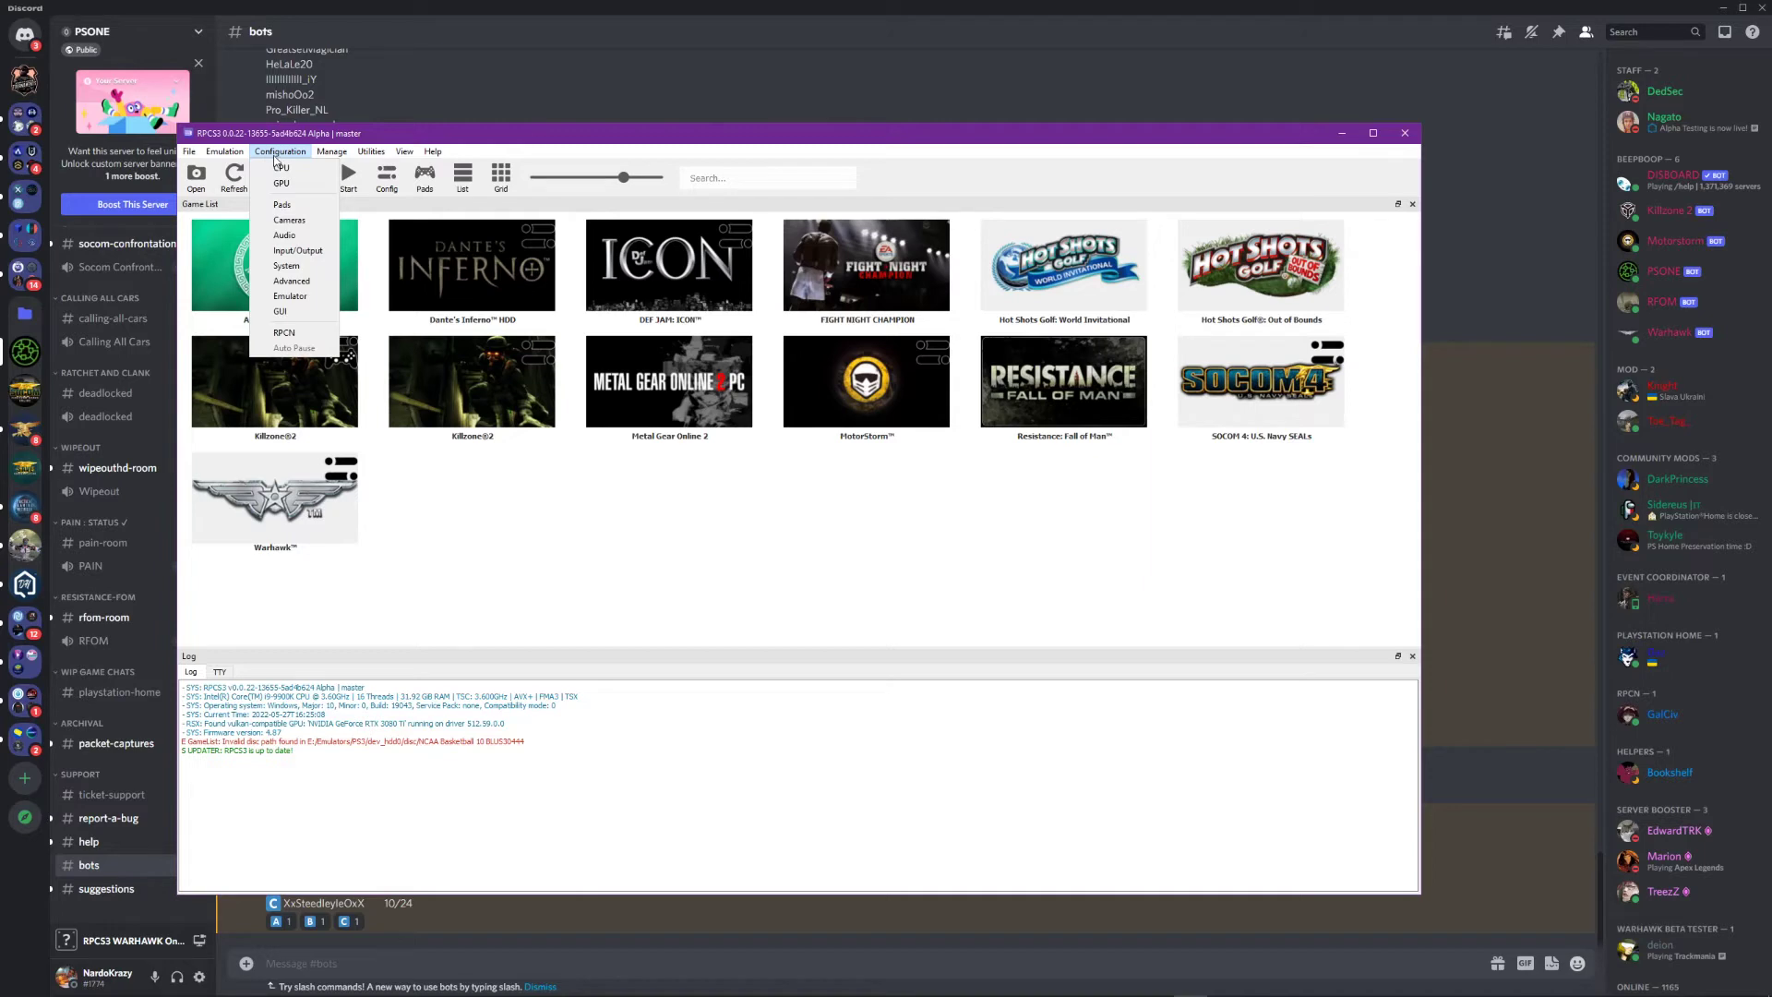
left_click(303, 332)
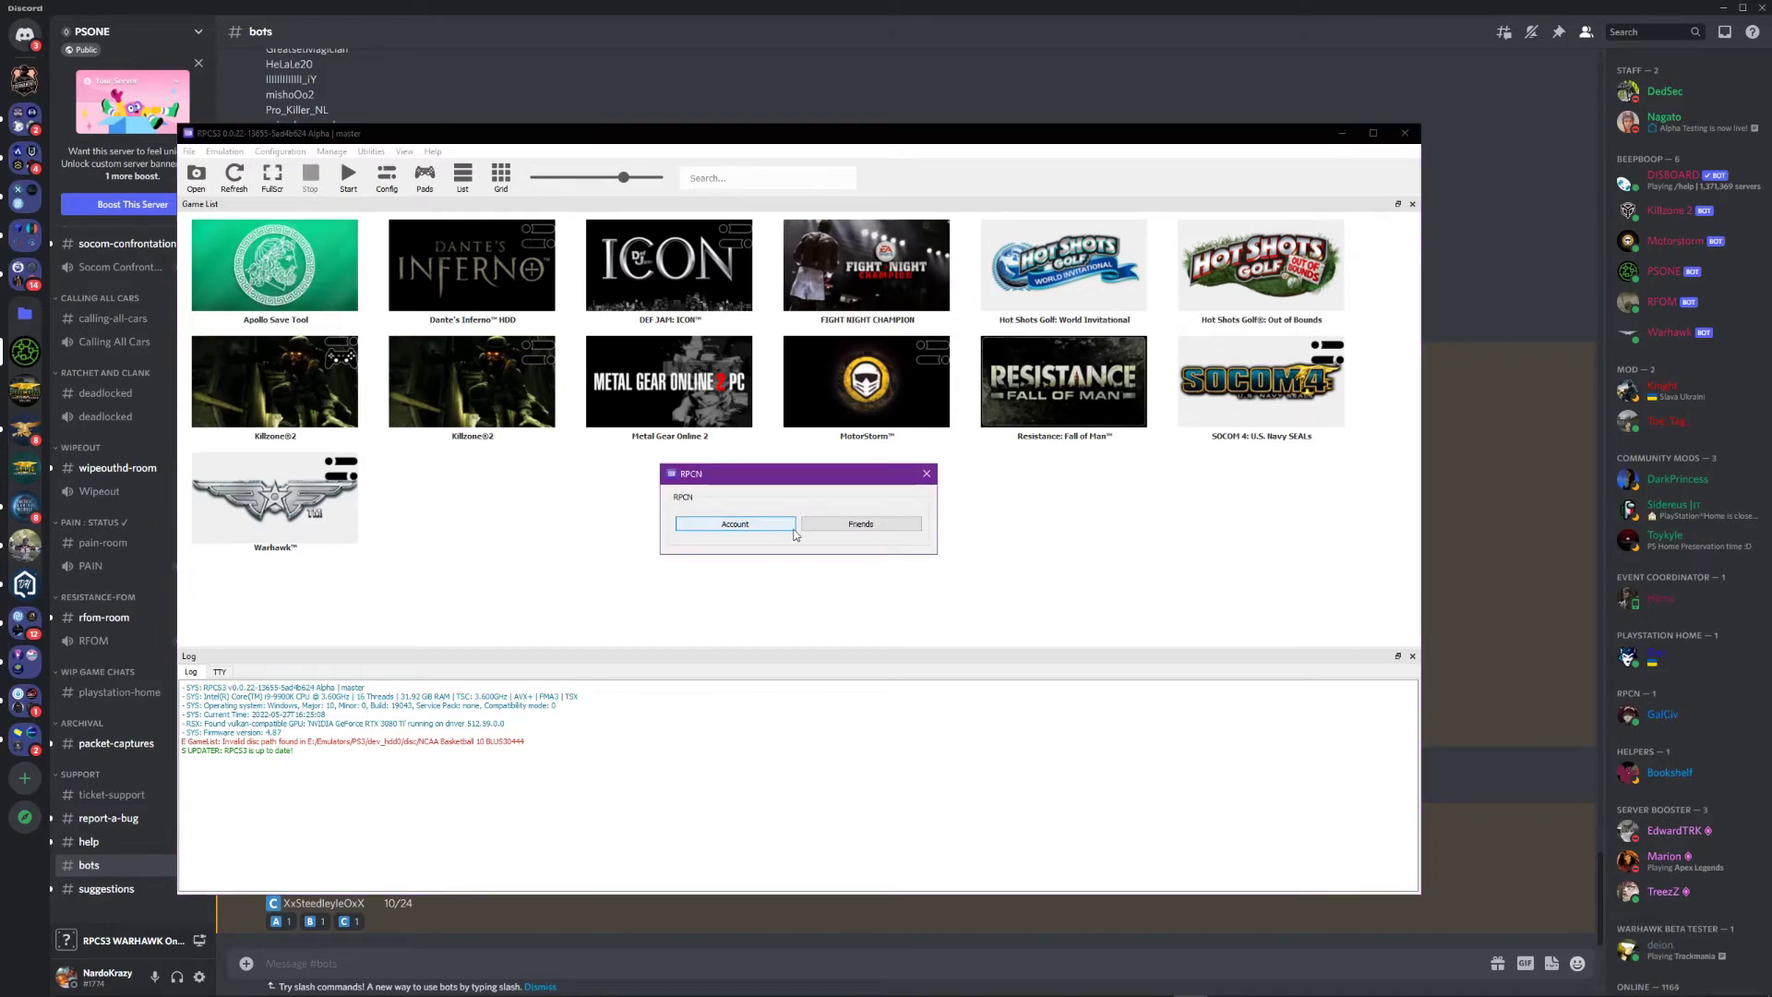
left_click(750, 524)
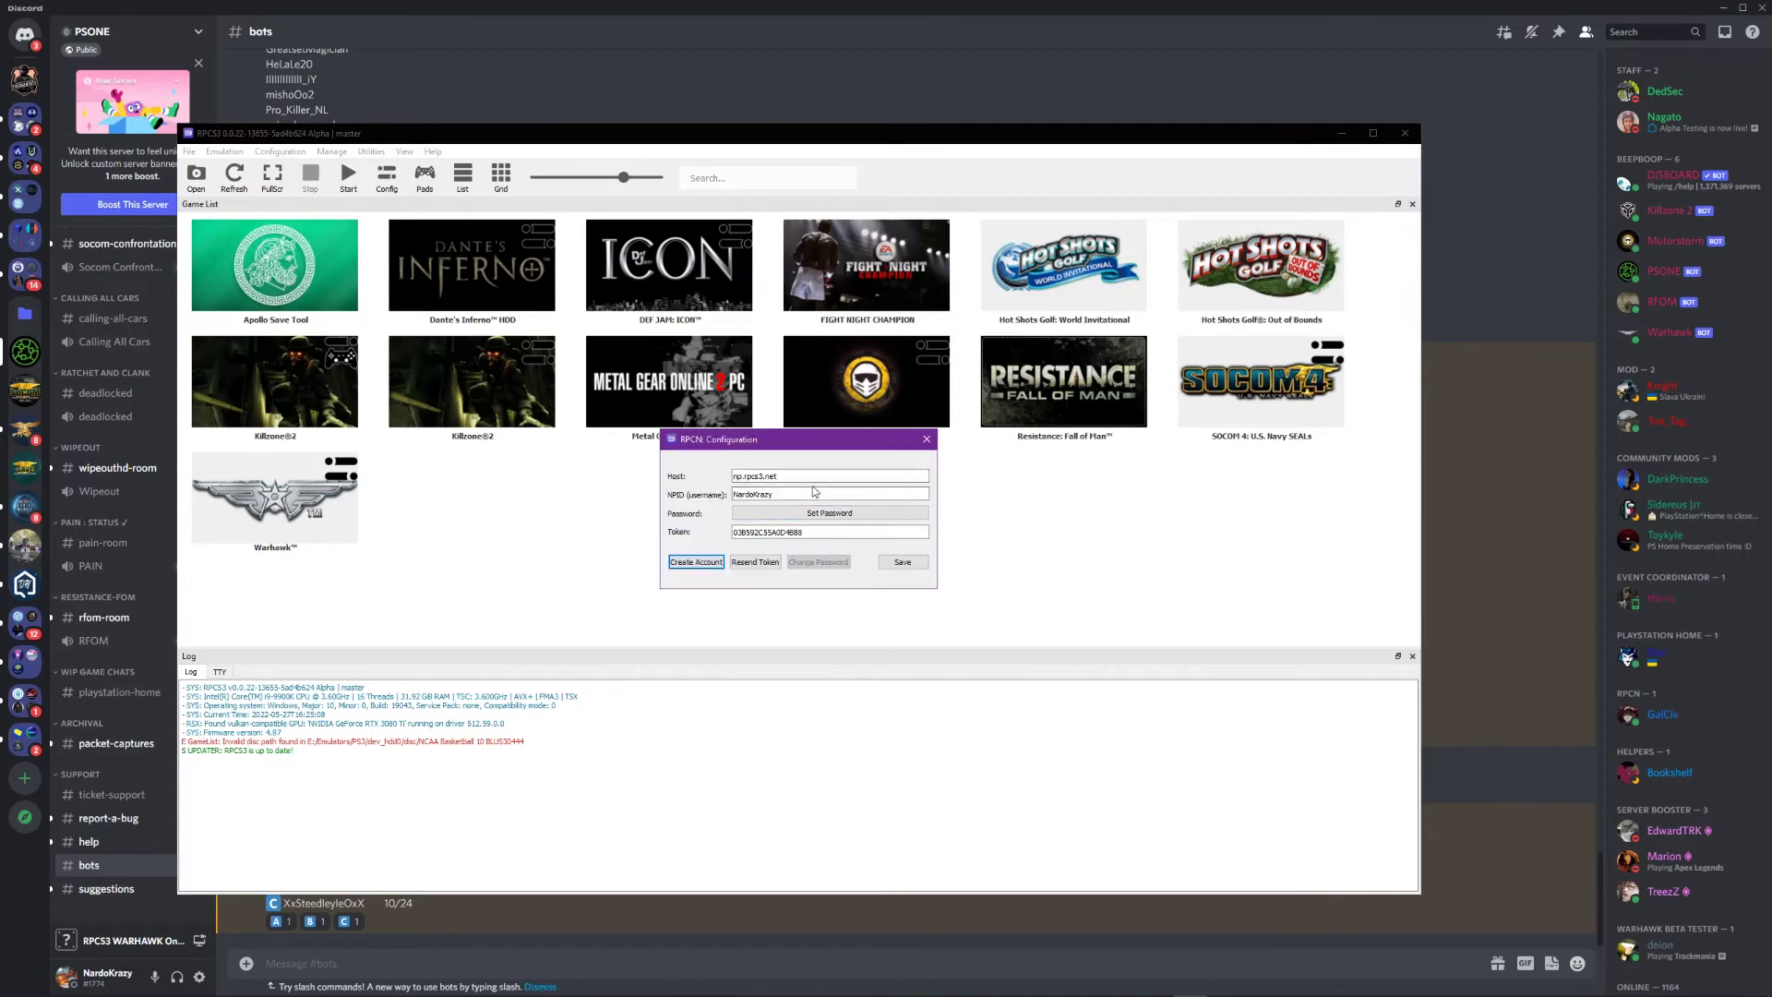
left_click(747, 527)
left_click(735, 476)
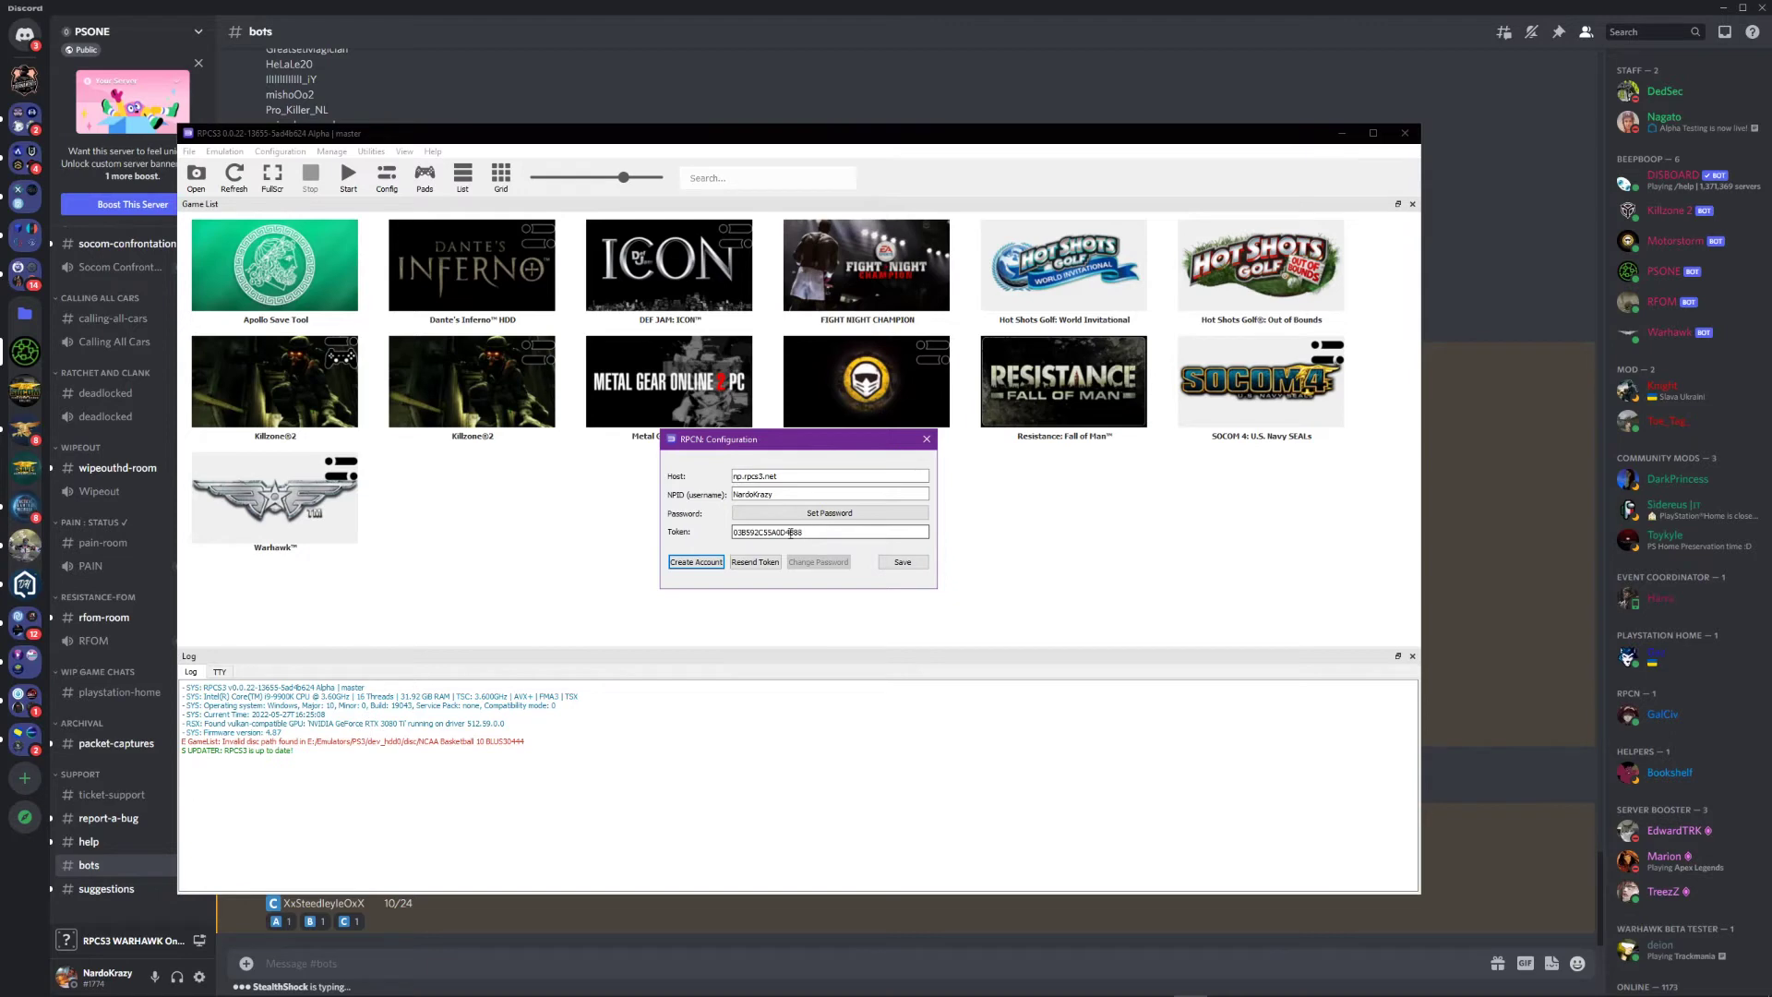
left_click(918, 560)
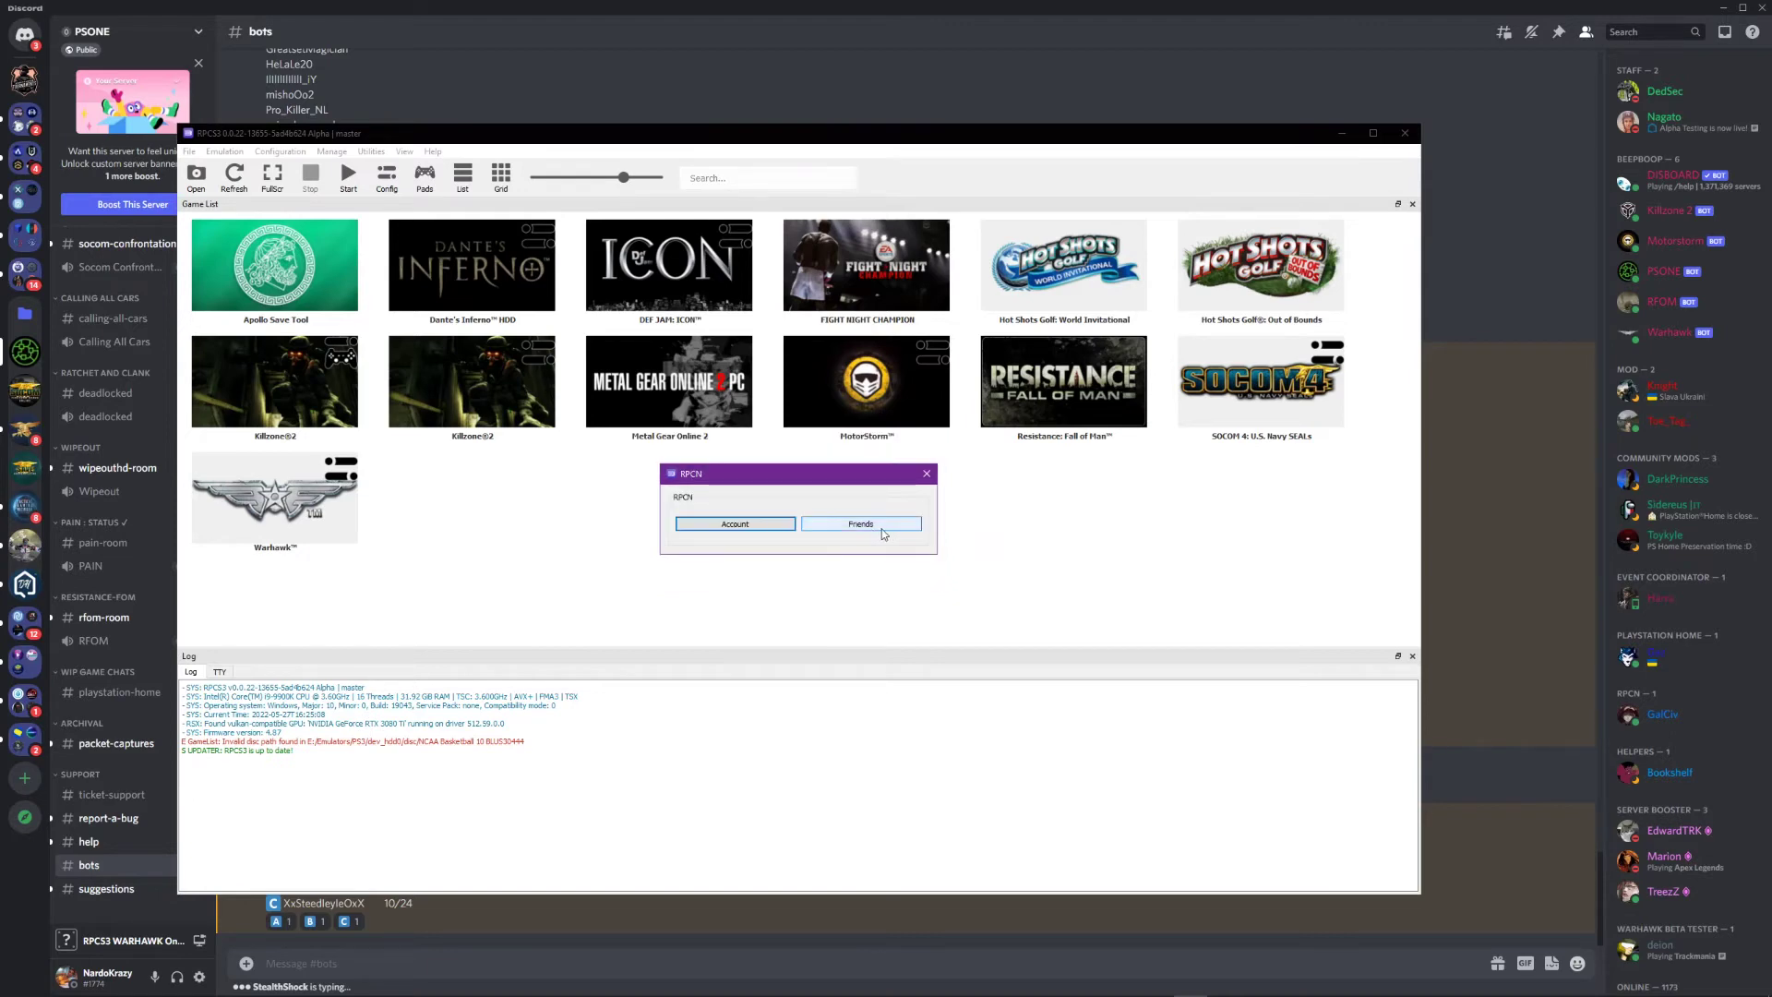
View the RPCN friends, friend requests and blocked users lists, and close RPCN.
left_click(903, 534)
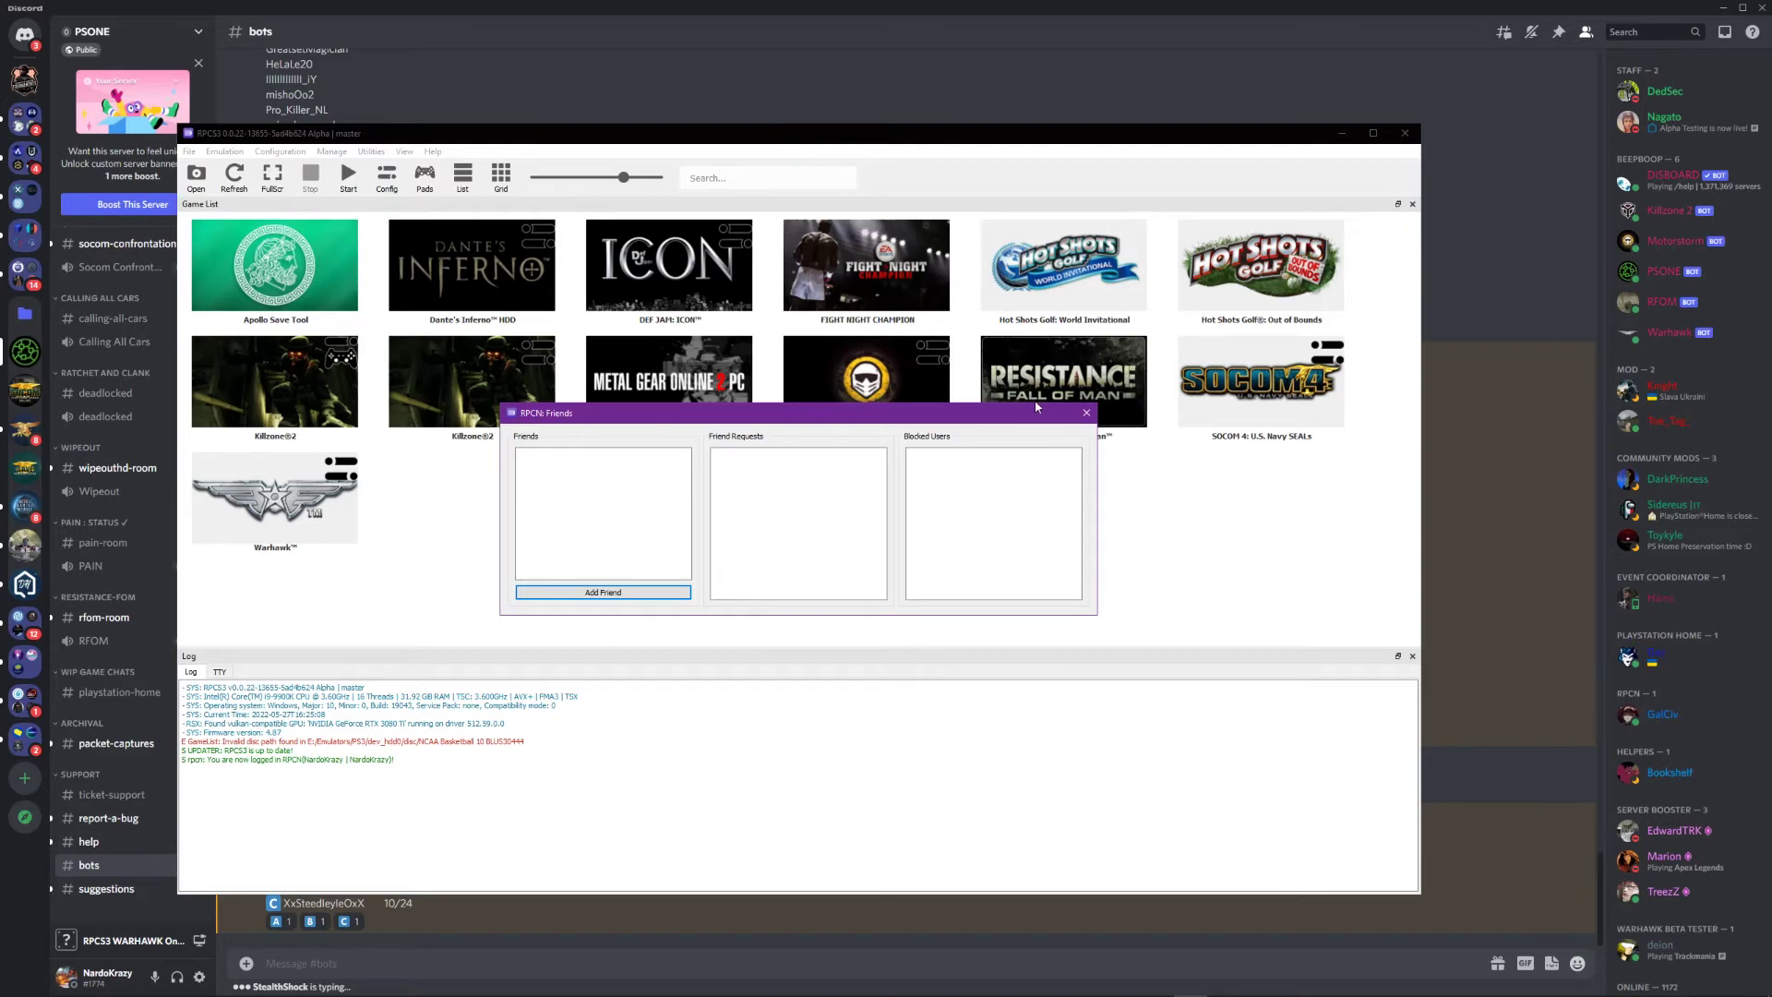
left_click(1089, 416)
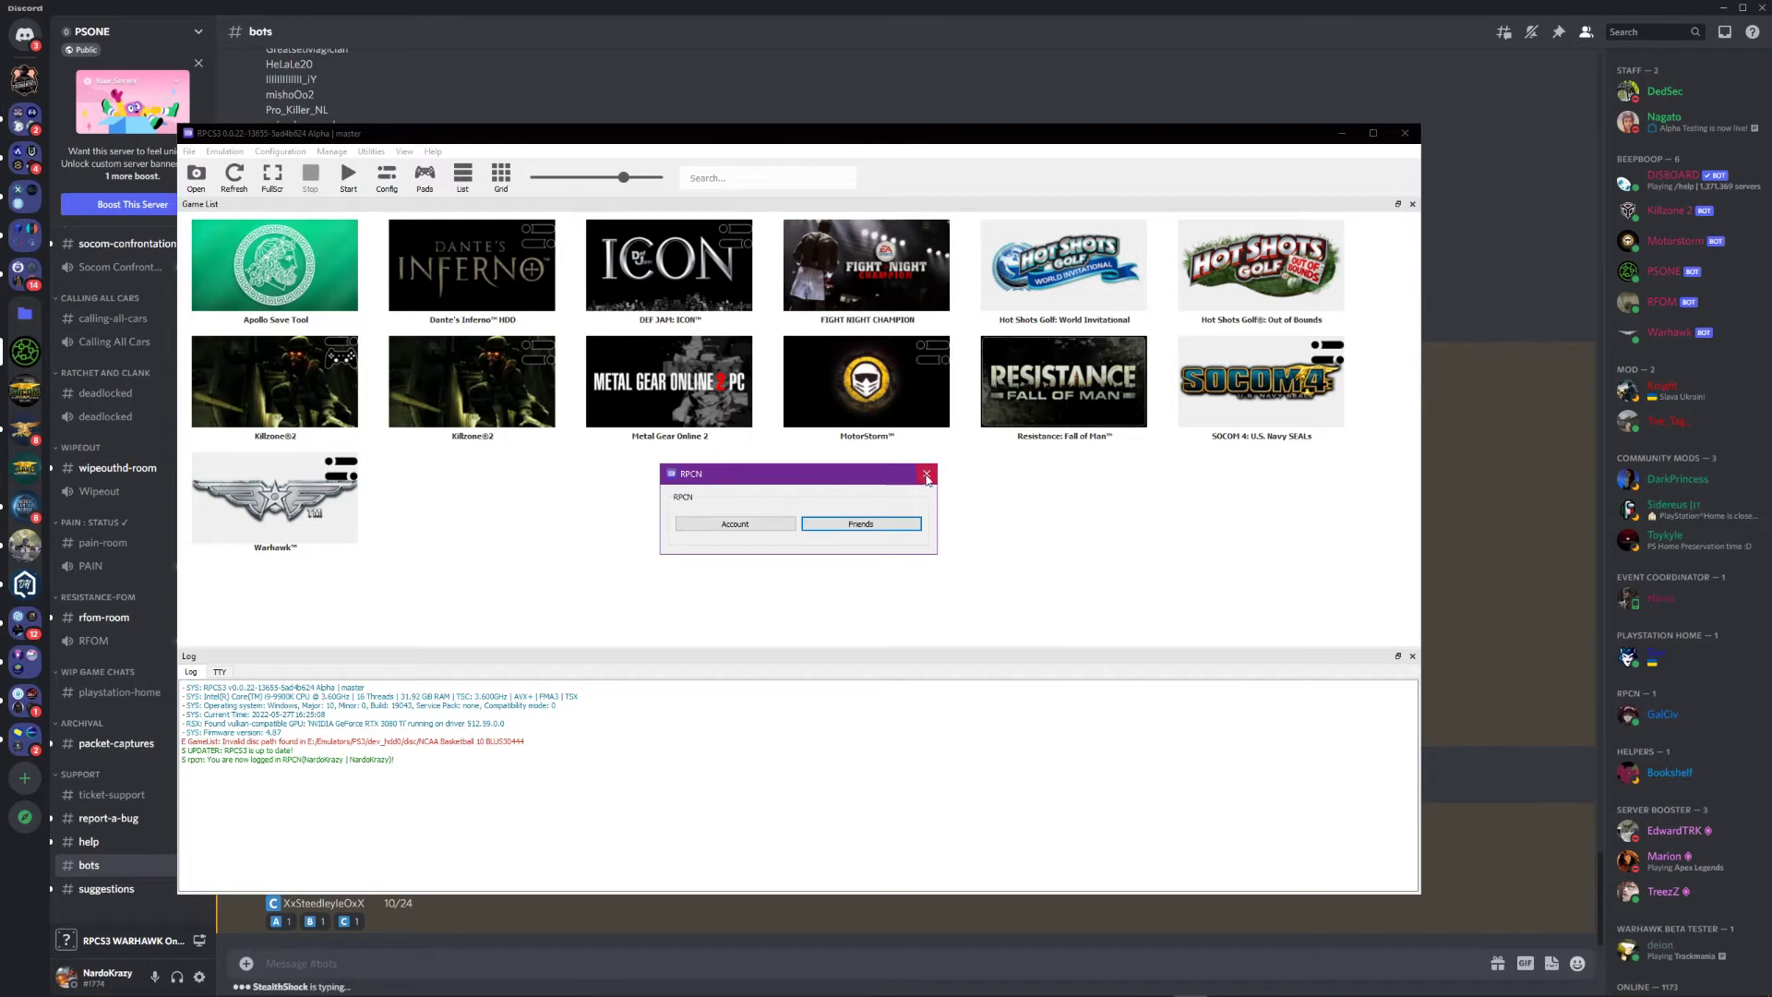
left_click(926, 475)
left_click(641, 420)
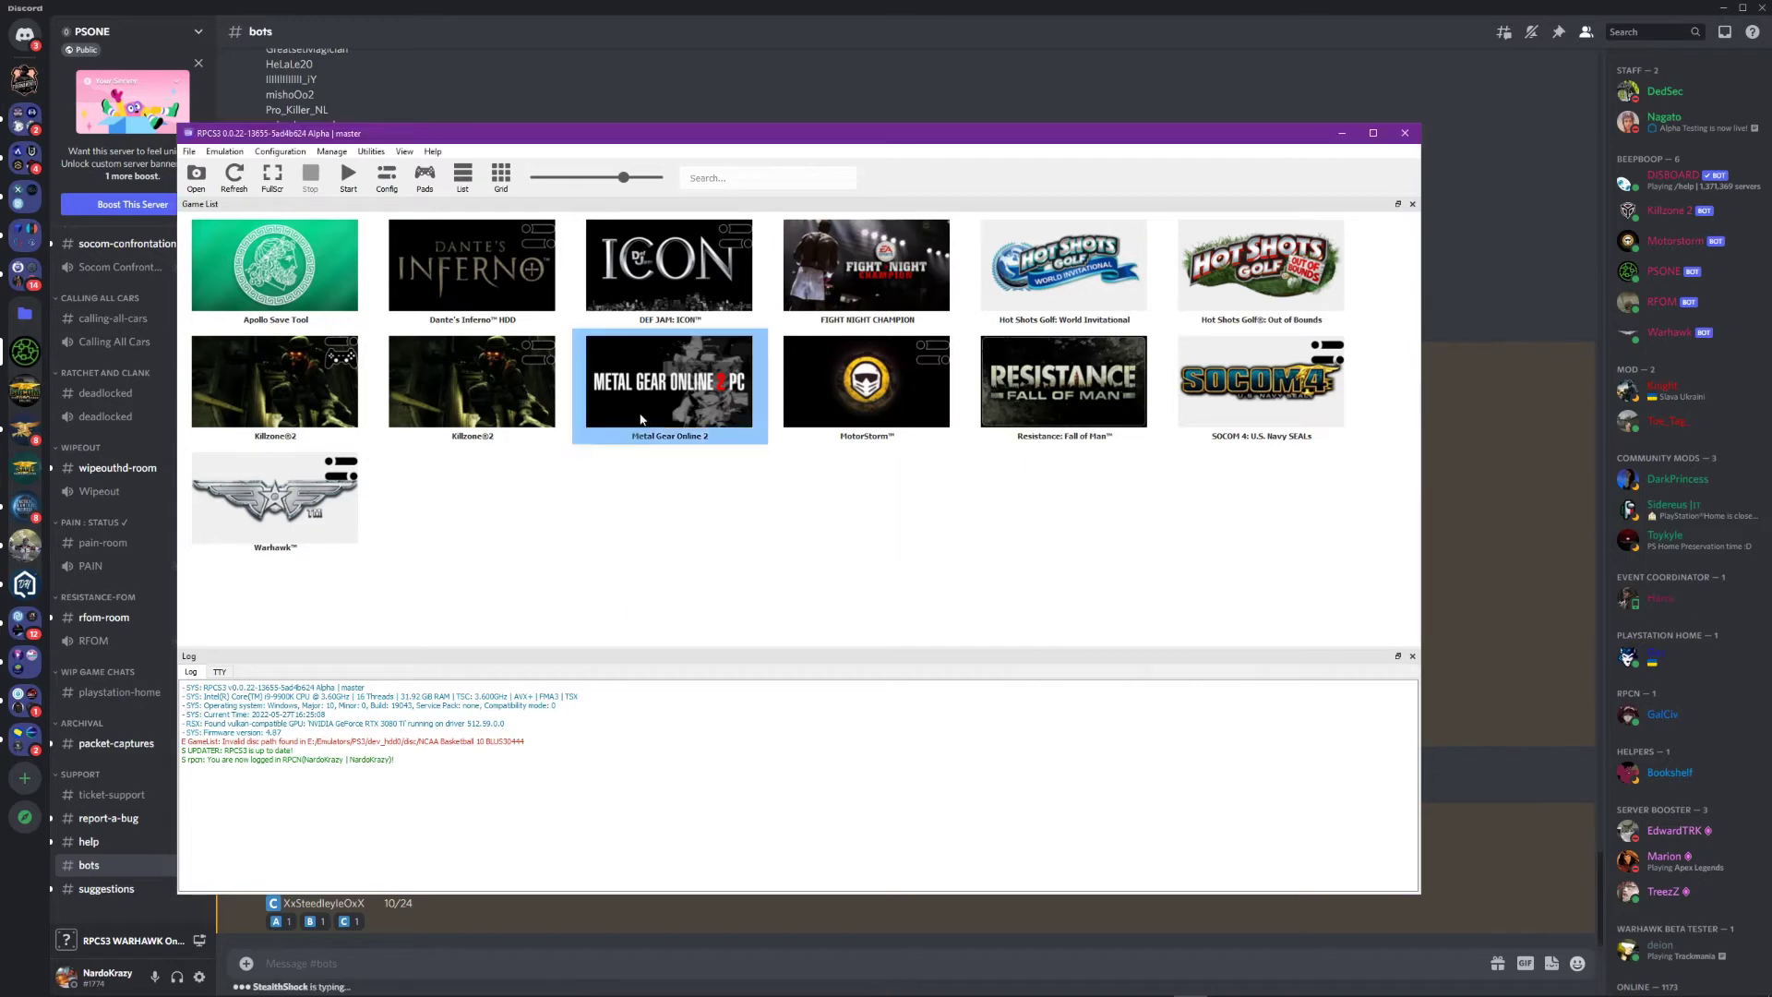
Check the Player 1 gamepad settings and close them without changes, and glance over the emulator's management options.
left_click(426, 177)
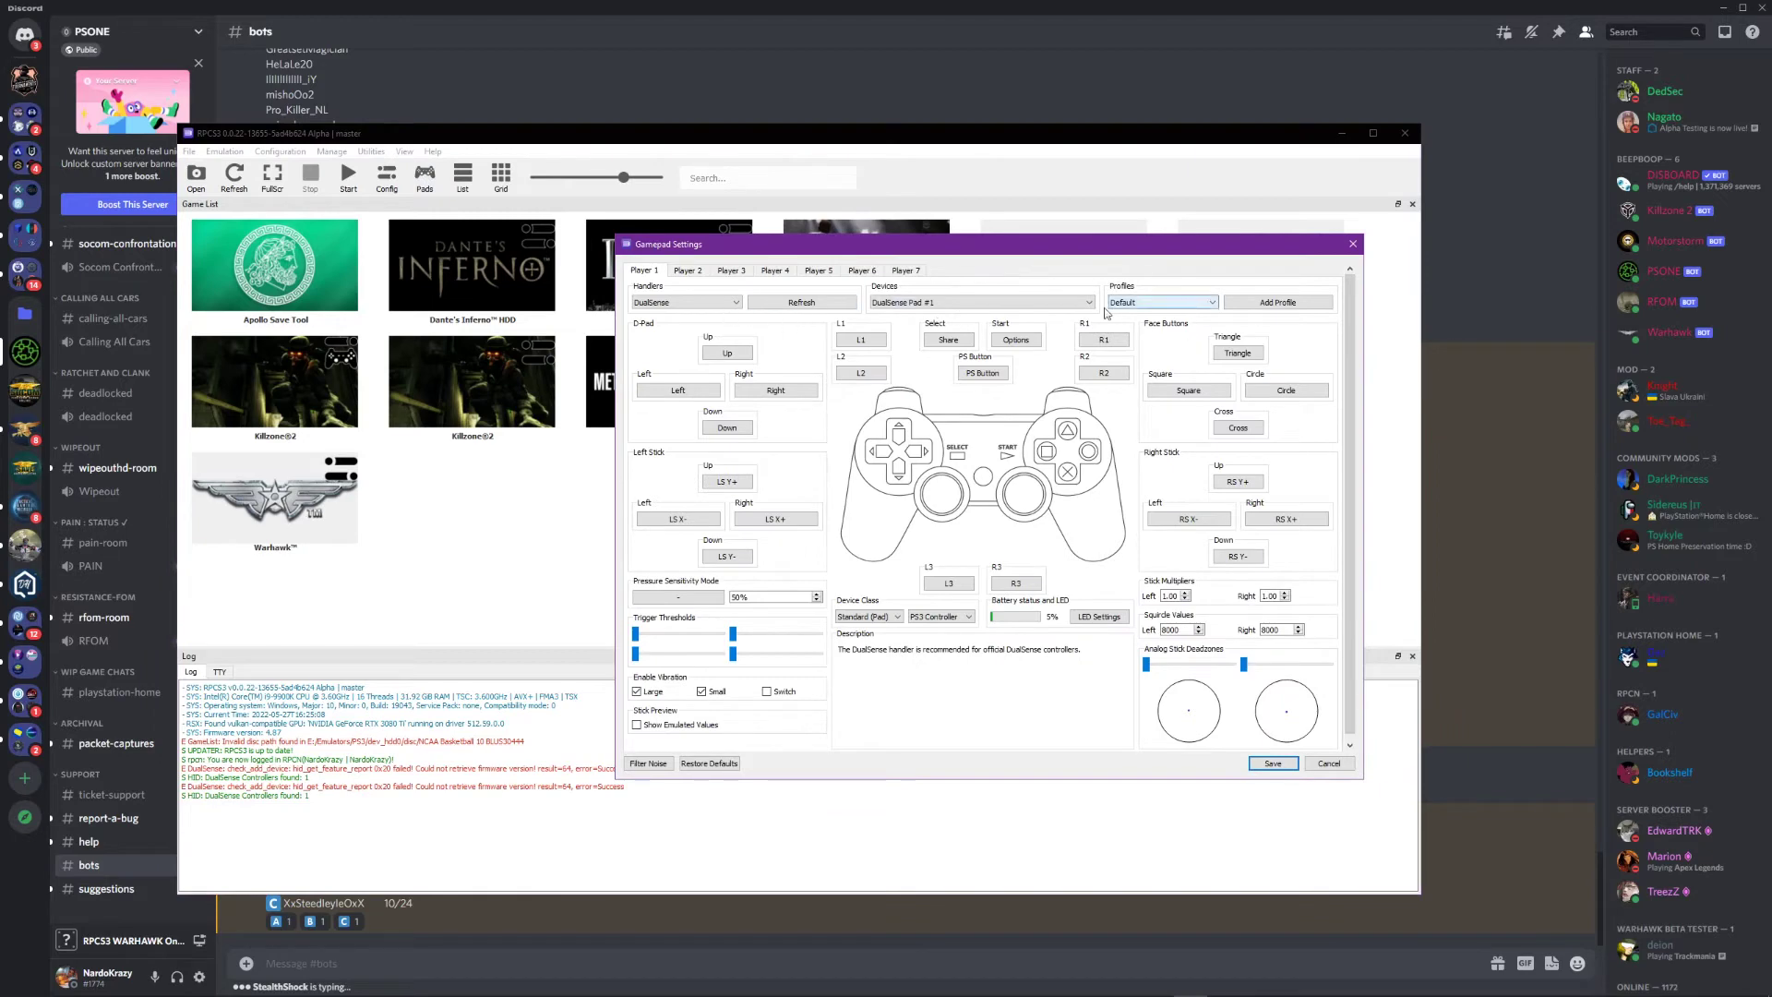
left_click(1353, 243)
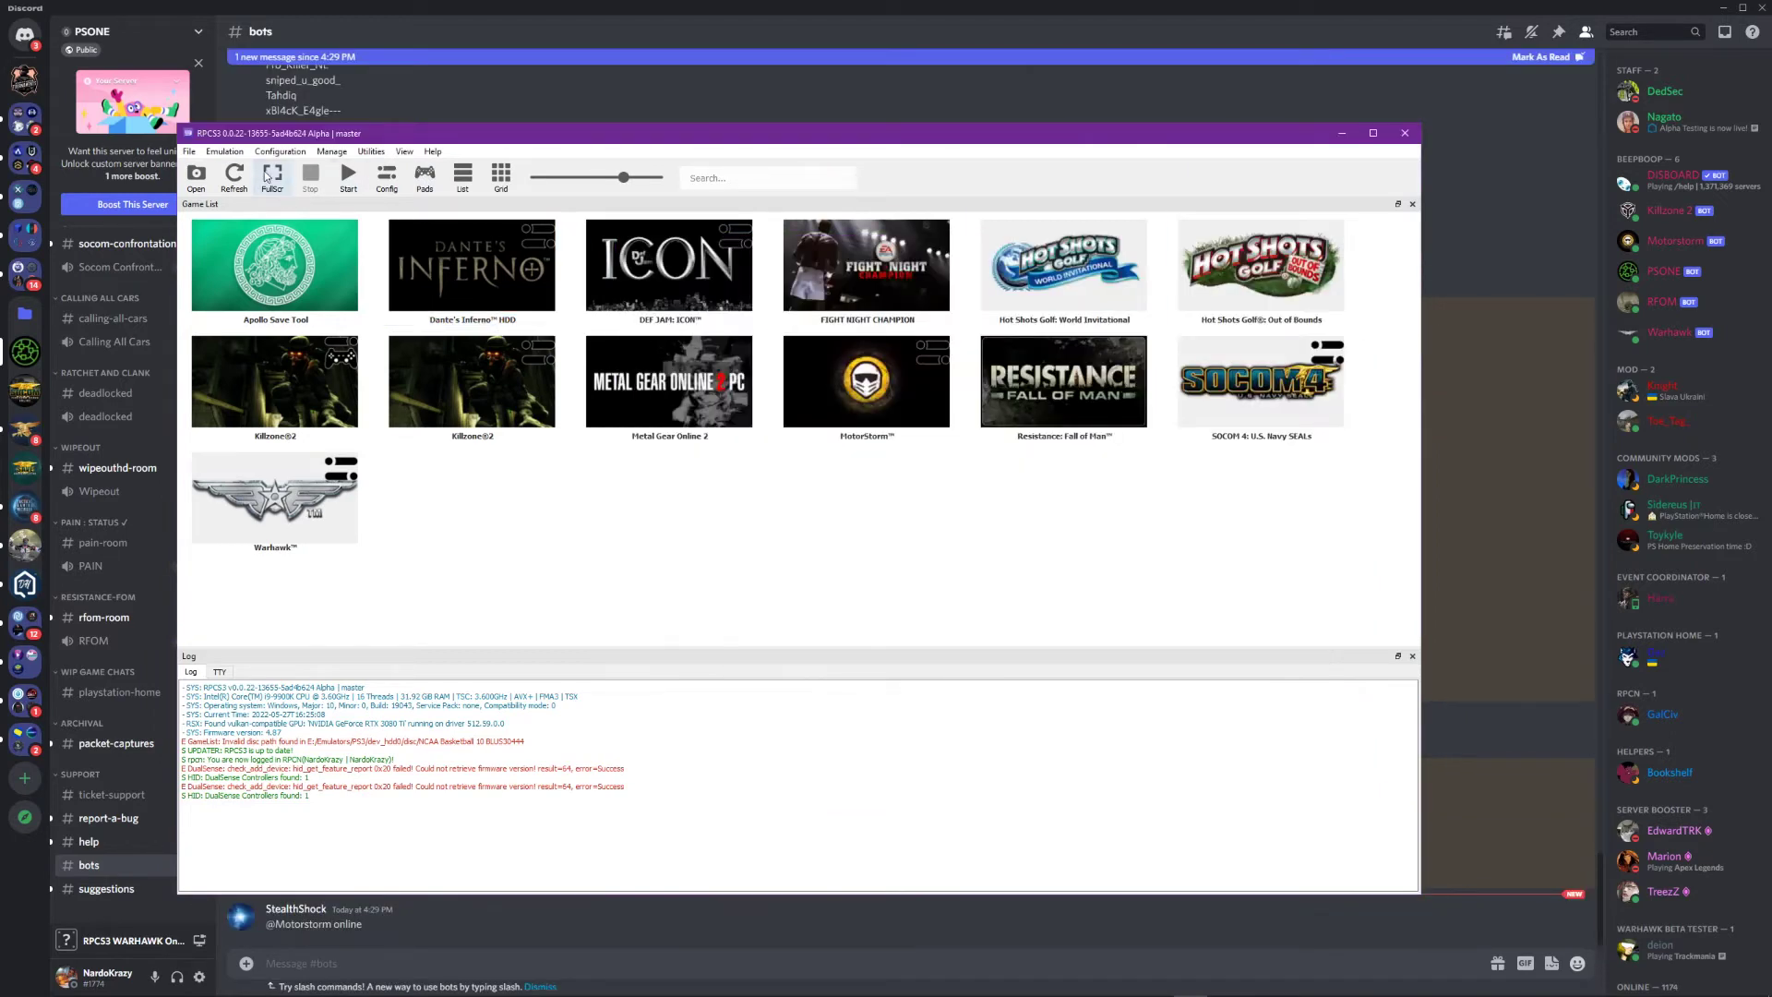
left_click(331, 152)
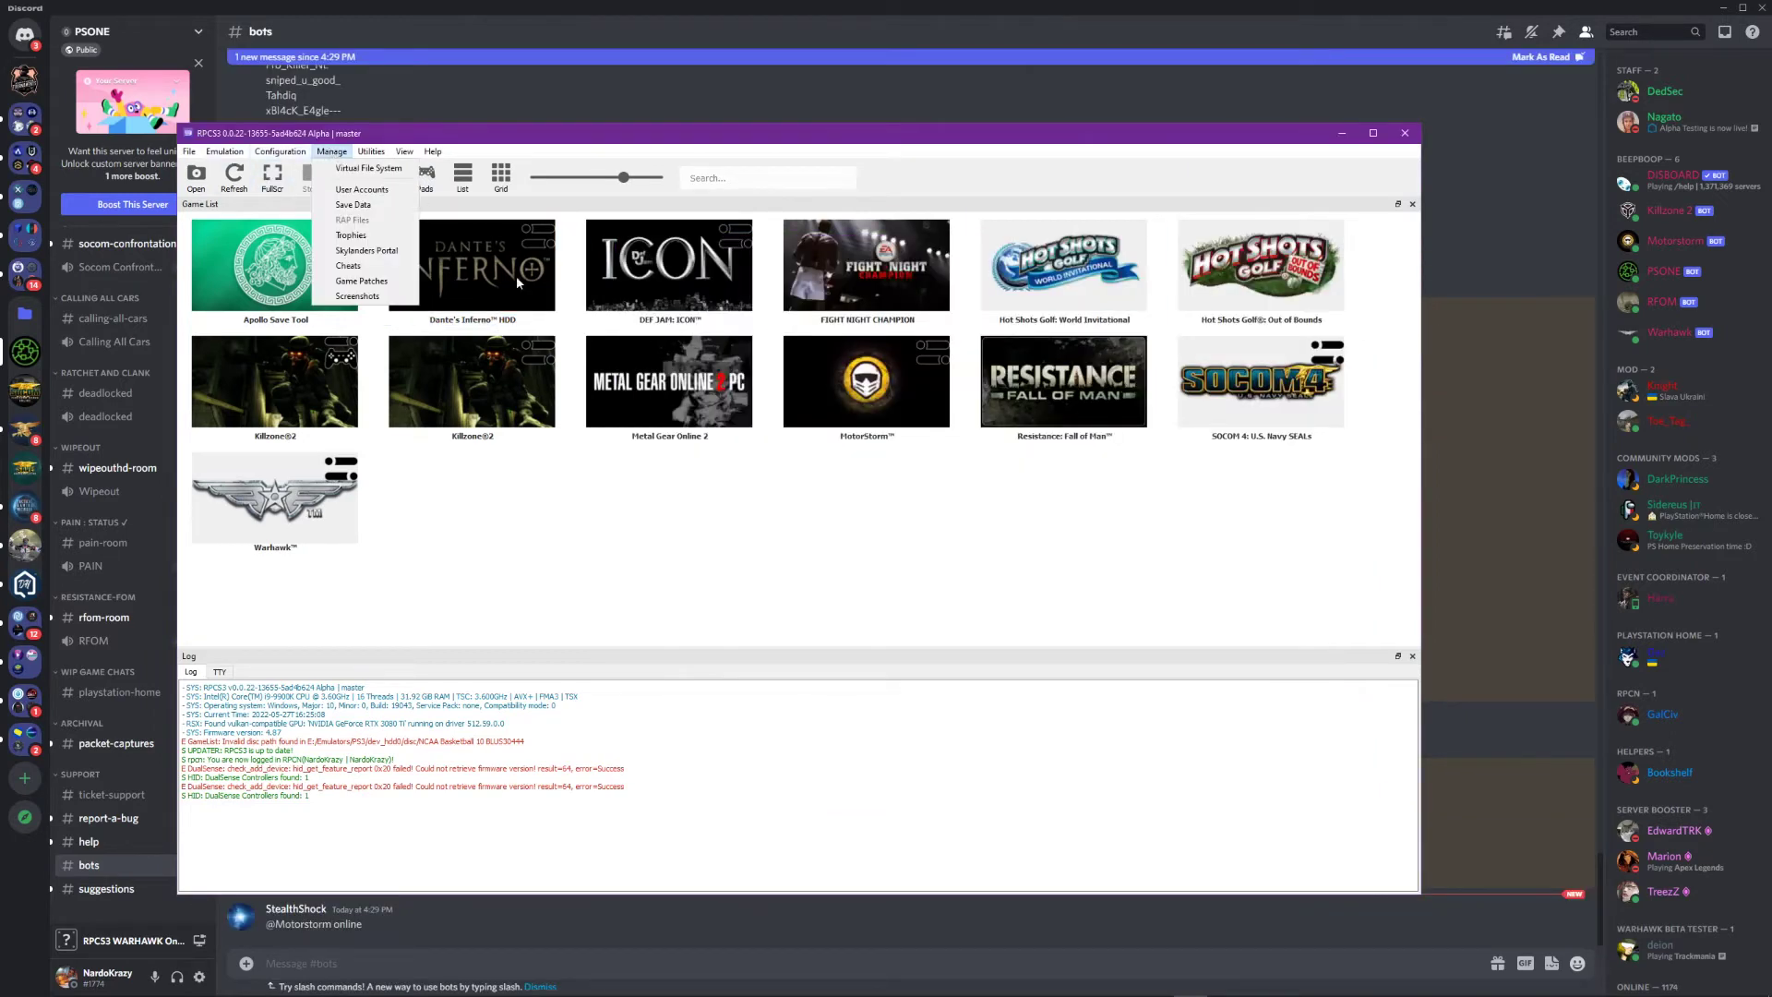
left_click(802, 343)
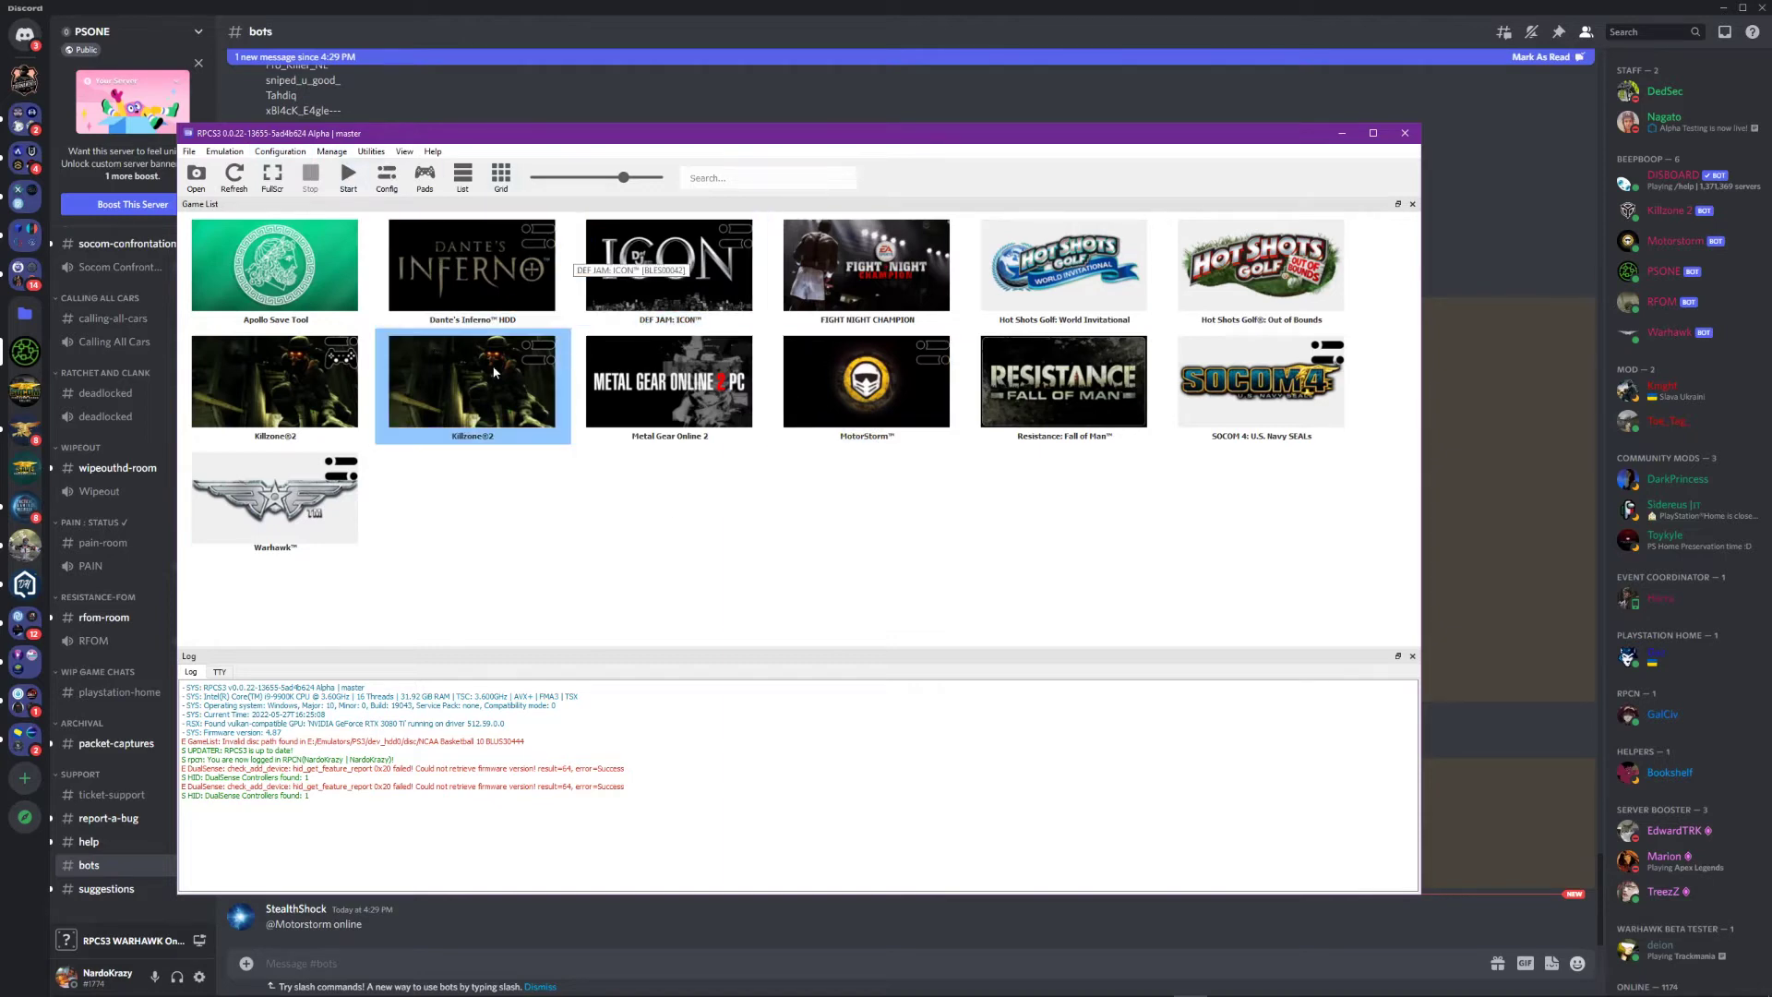
Examine the emulator's network settings for network status, DNS, IP/Hosts switches and PSN status, and close them.
left_click(386, 178)
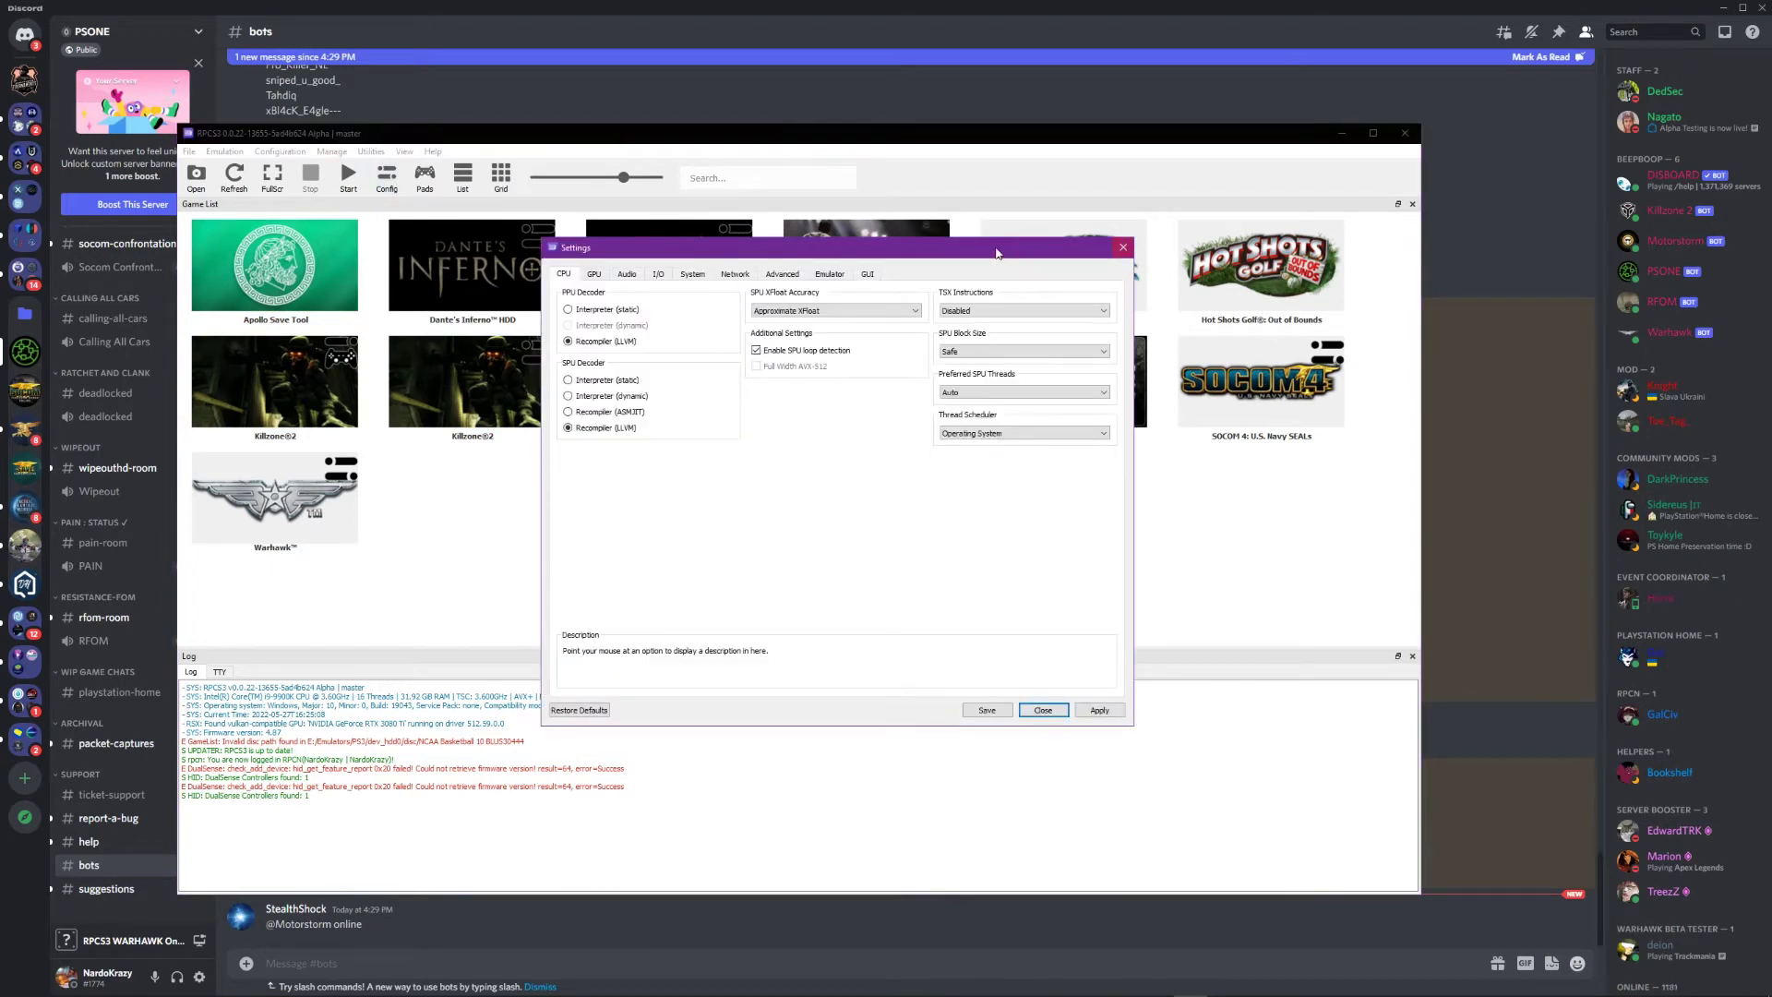
left_click(748, 277)
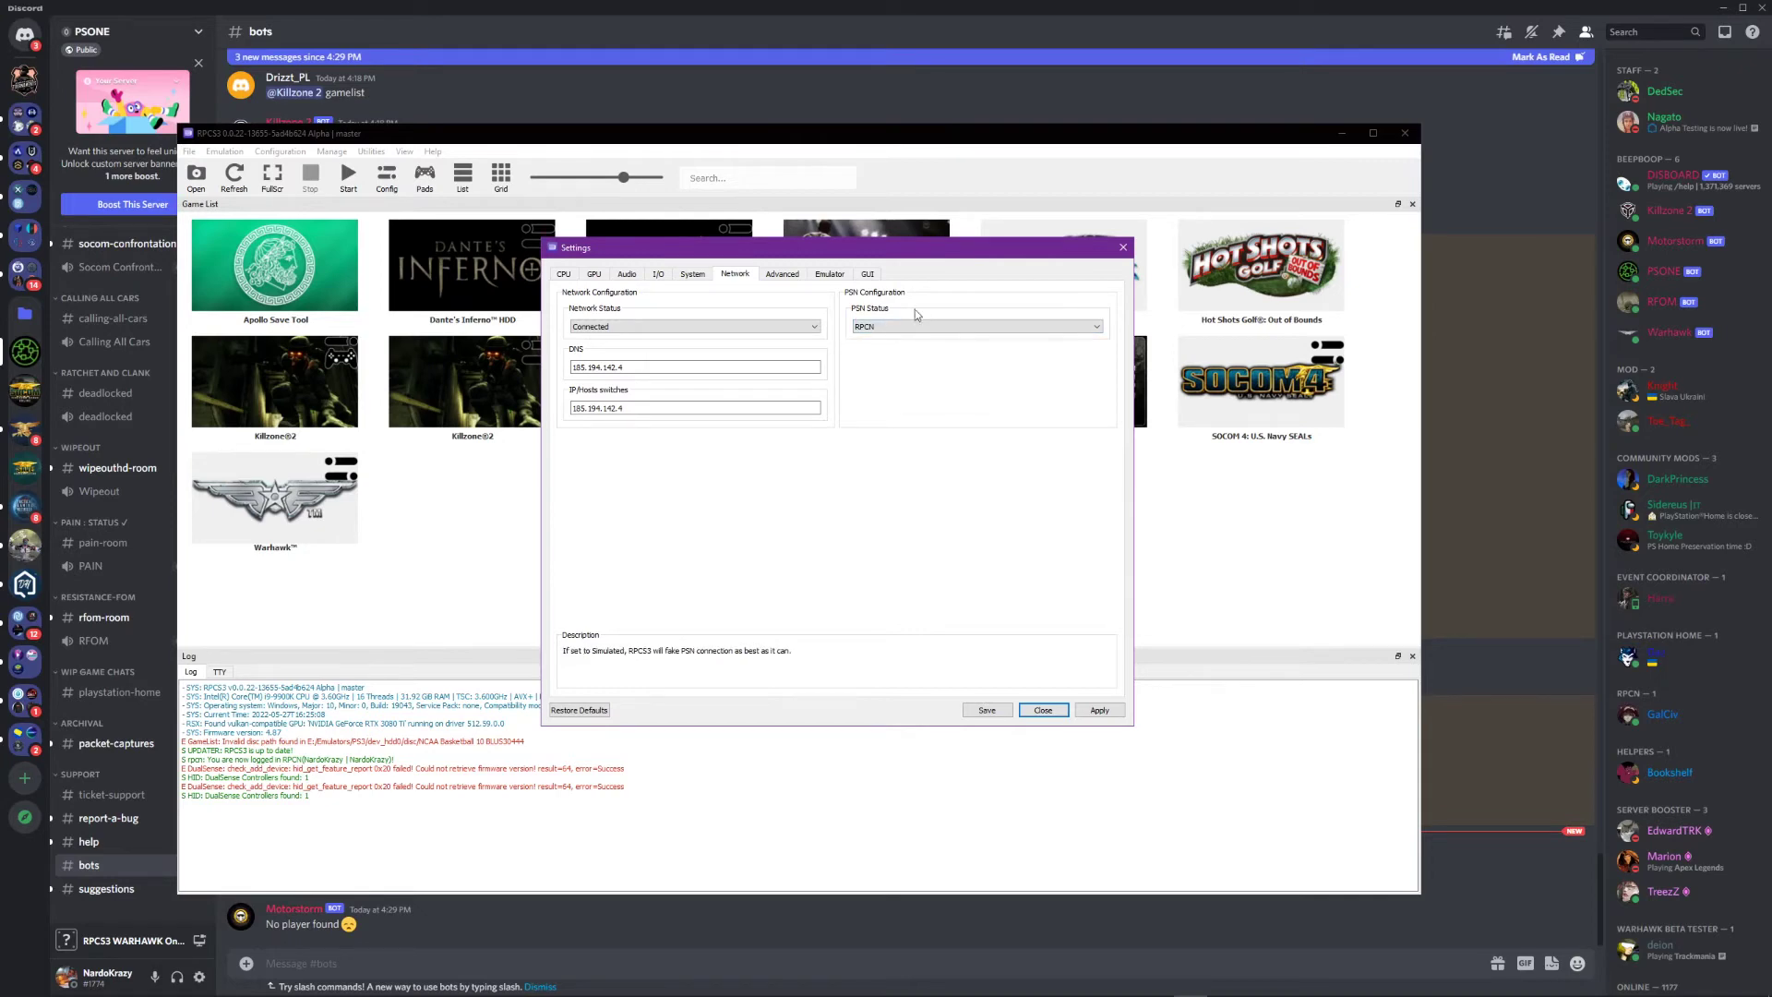
left_click(1124, 249)
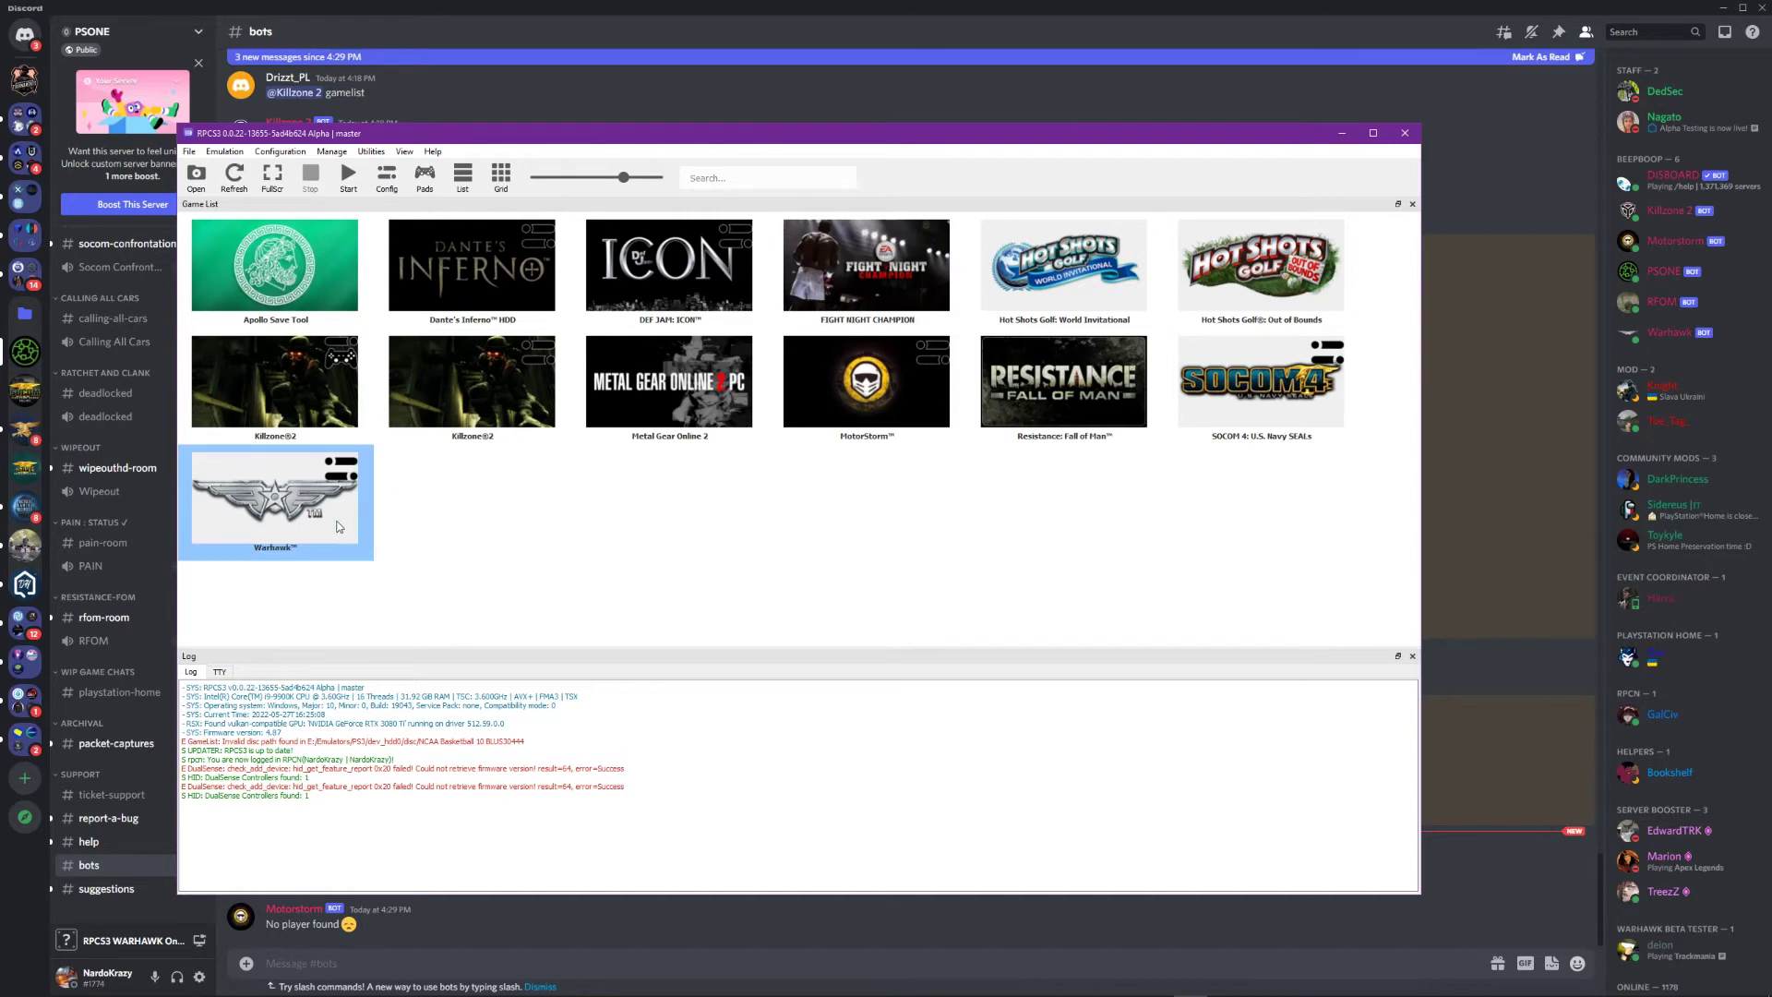
Glance at the Warhawk bot's replies in Discord, return to RPCS3 and launch Warhawk from the game list.
left_click(834, 942)
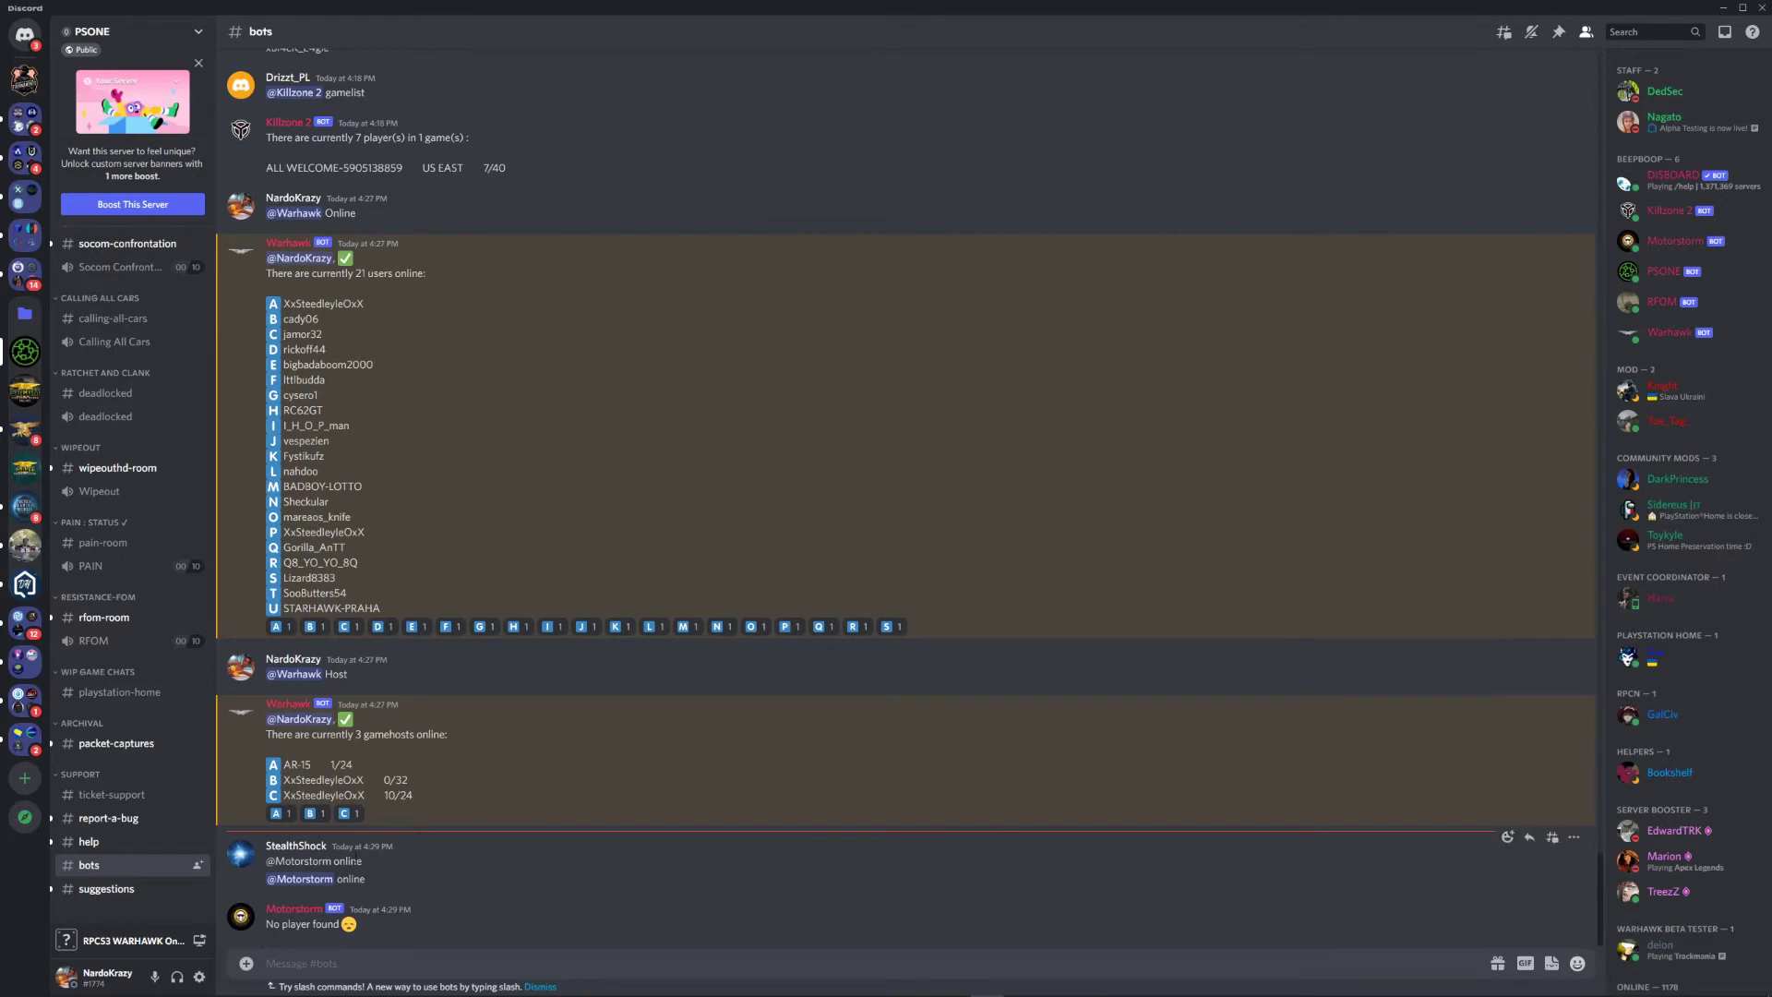
key("alt+Tab")
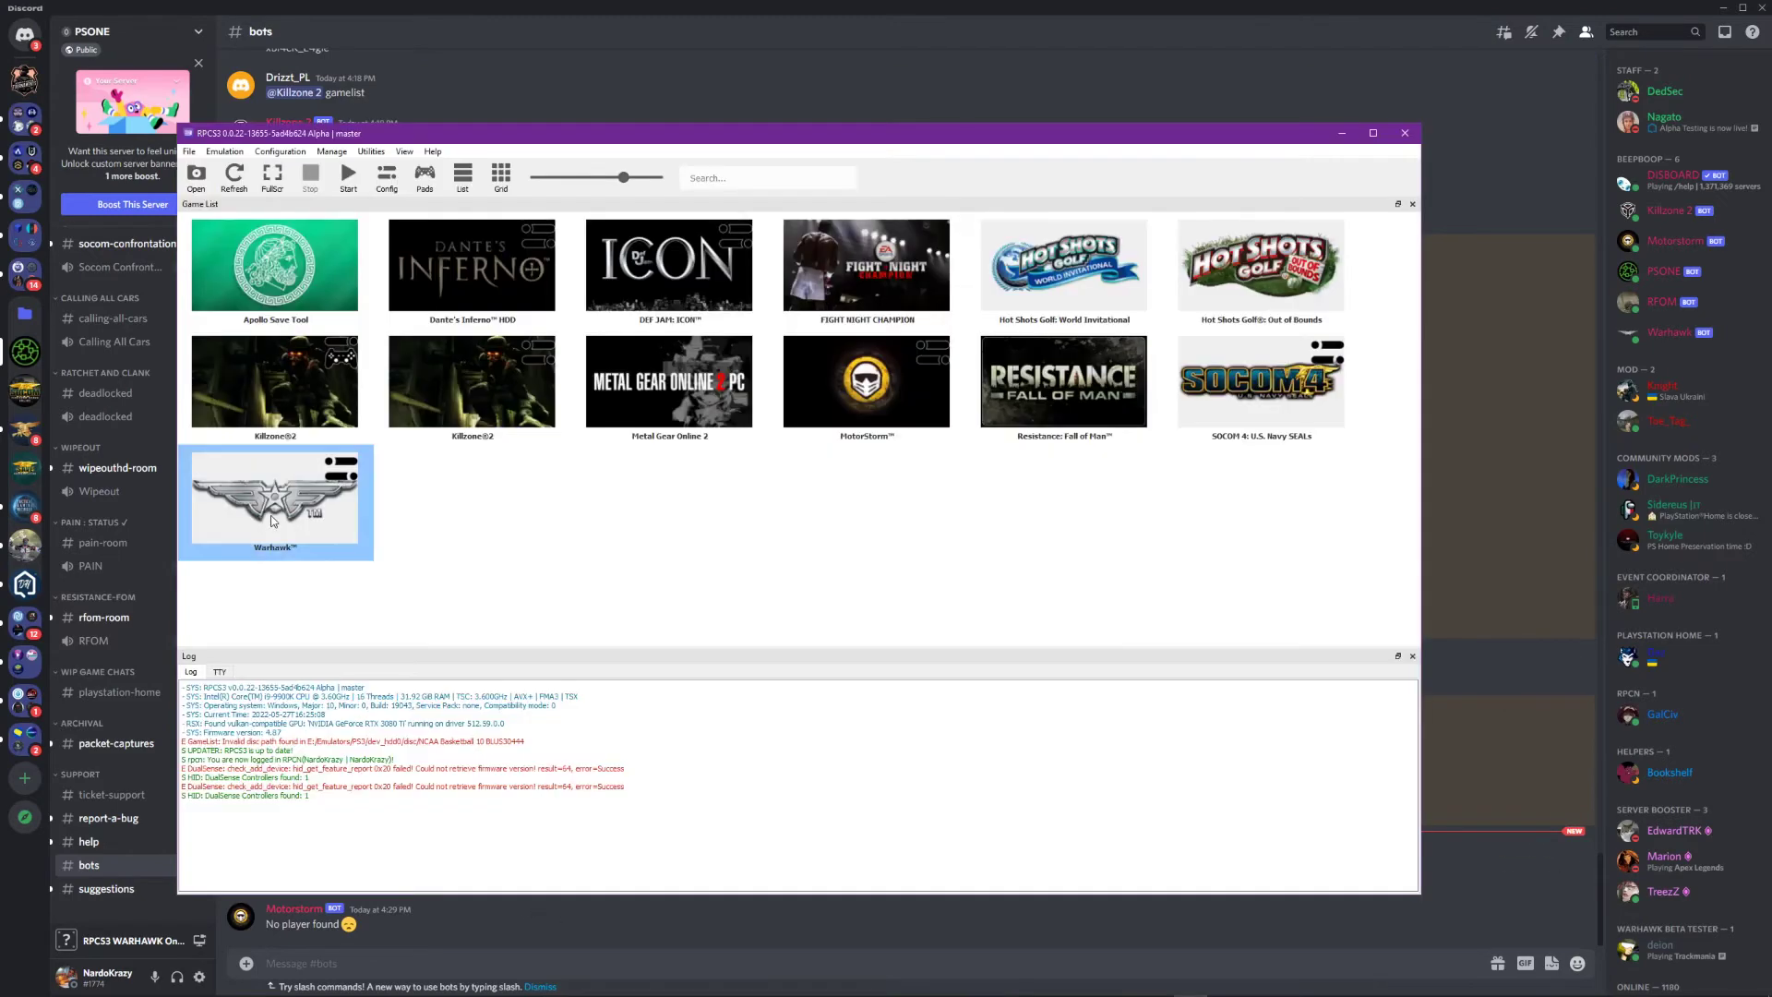
left_click(330, 509)
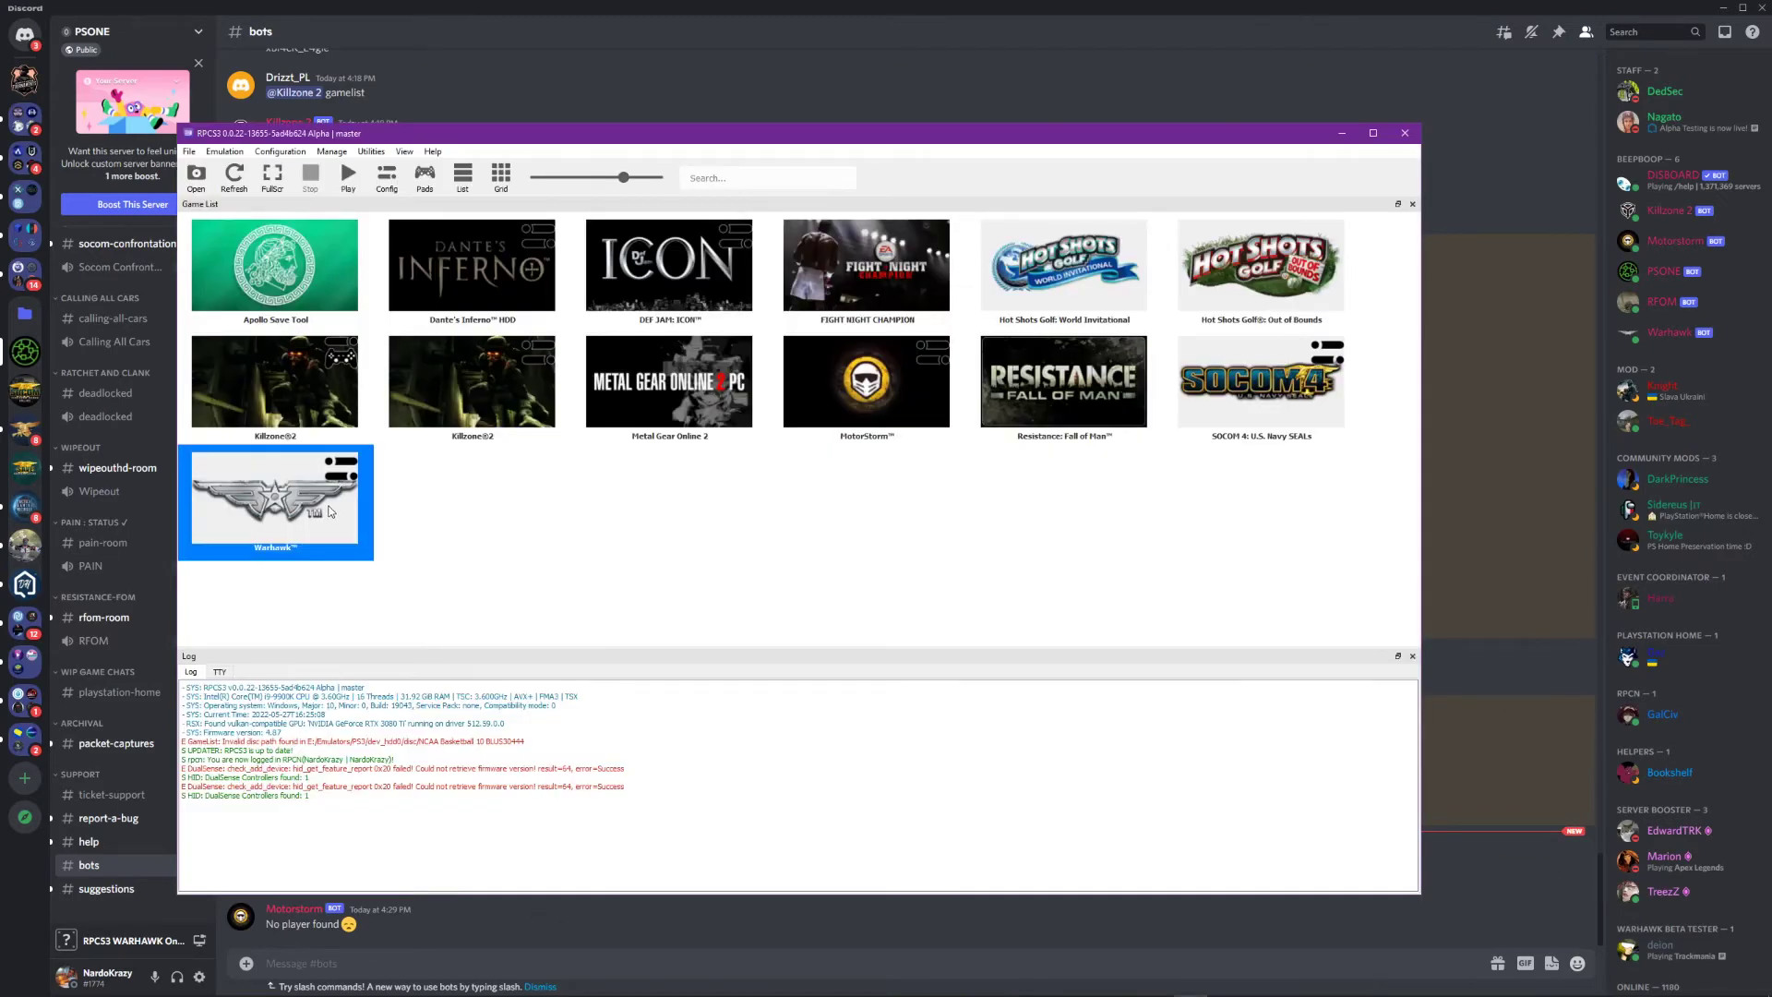
double_click(329, 509)
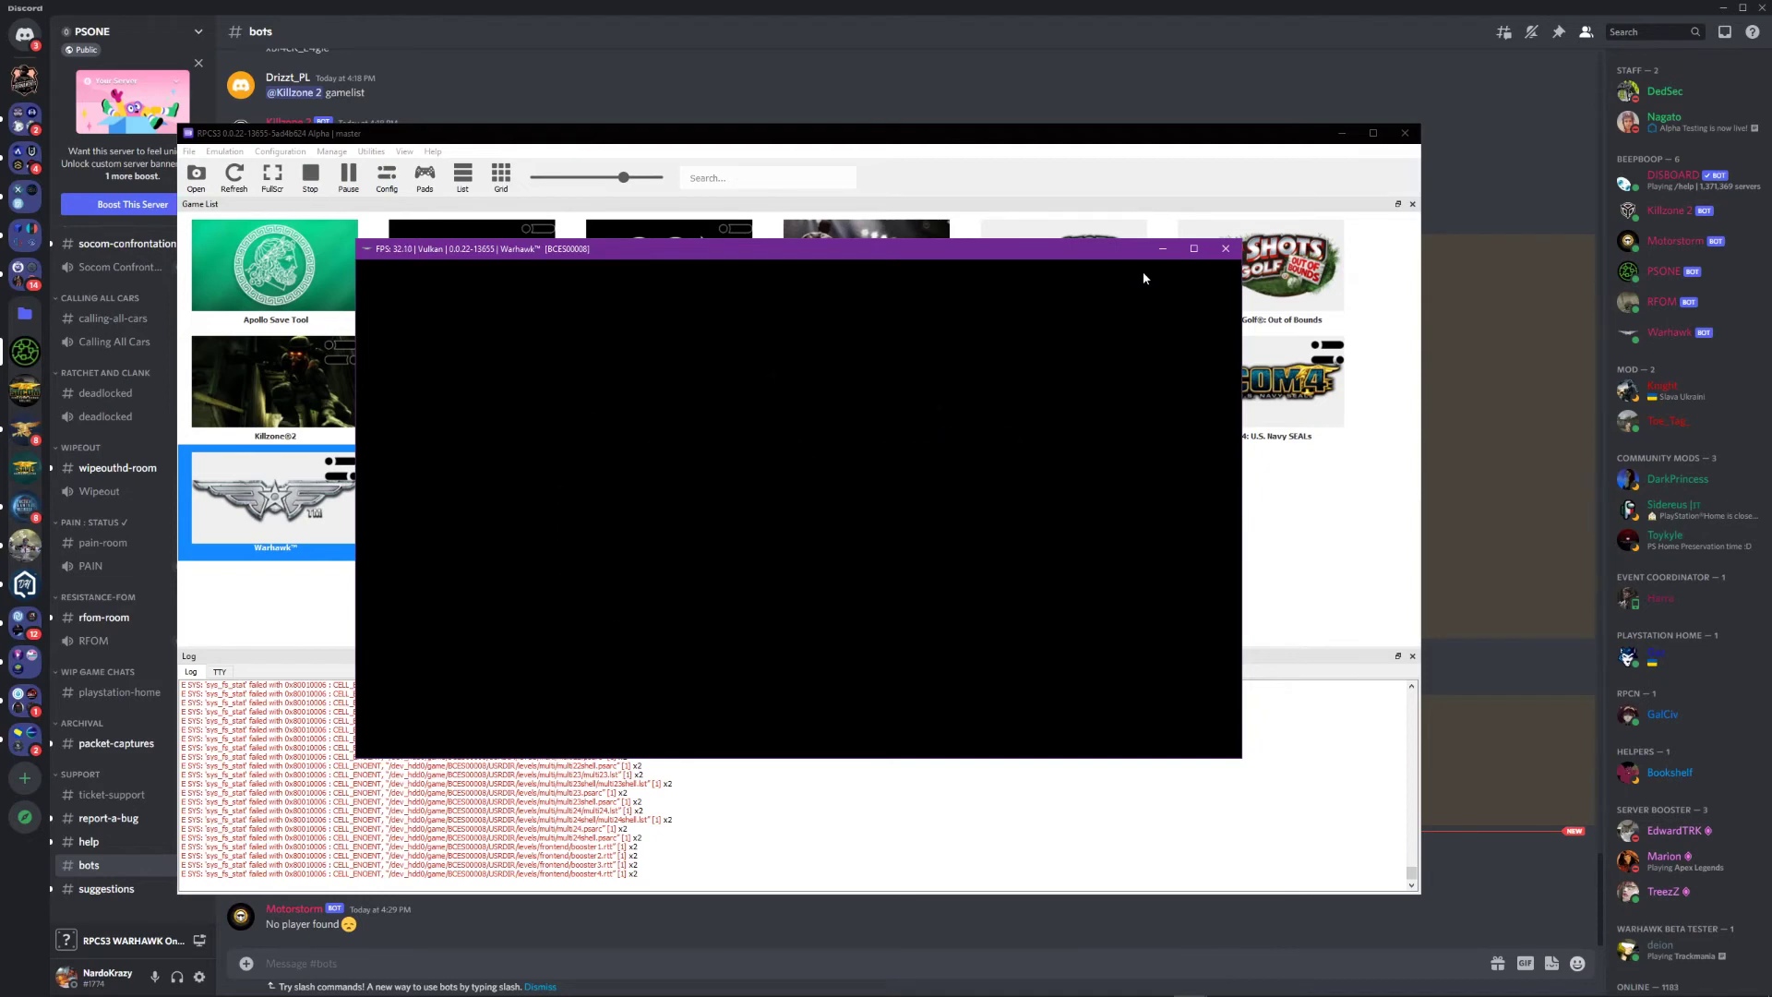
Enter Warhawk's Online mode from its main menu and accept the usage policy to log in.
key("Return")
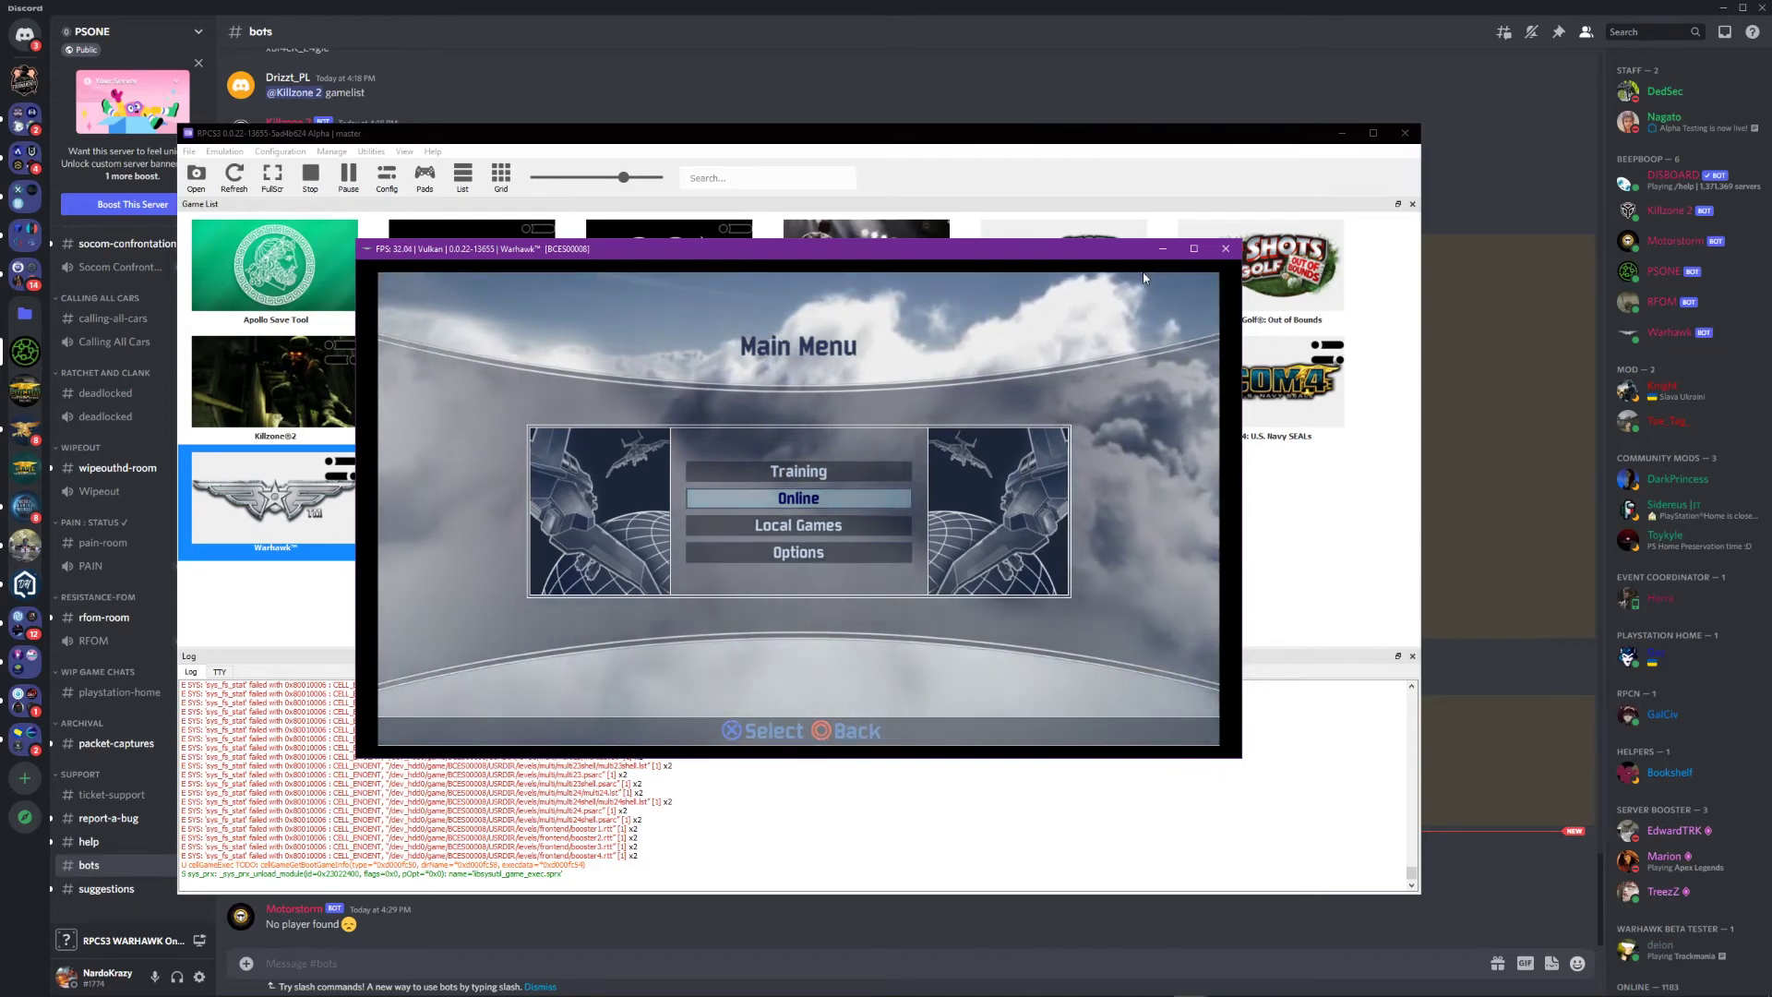
key("x")
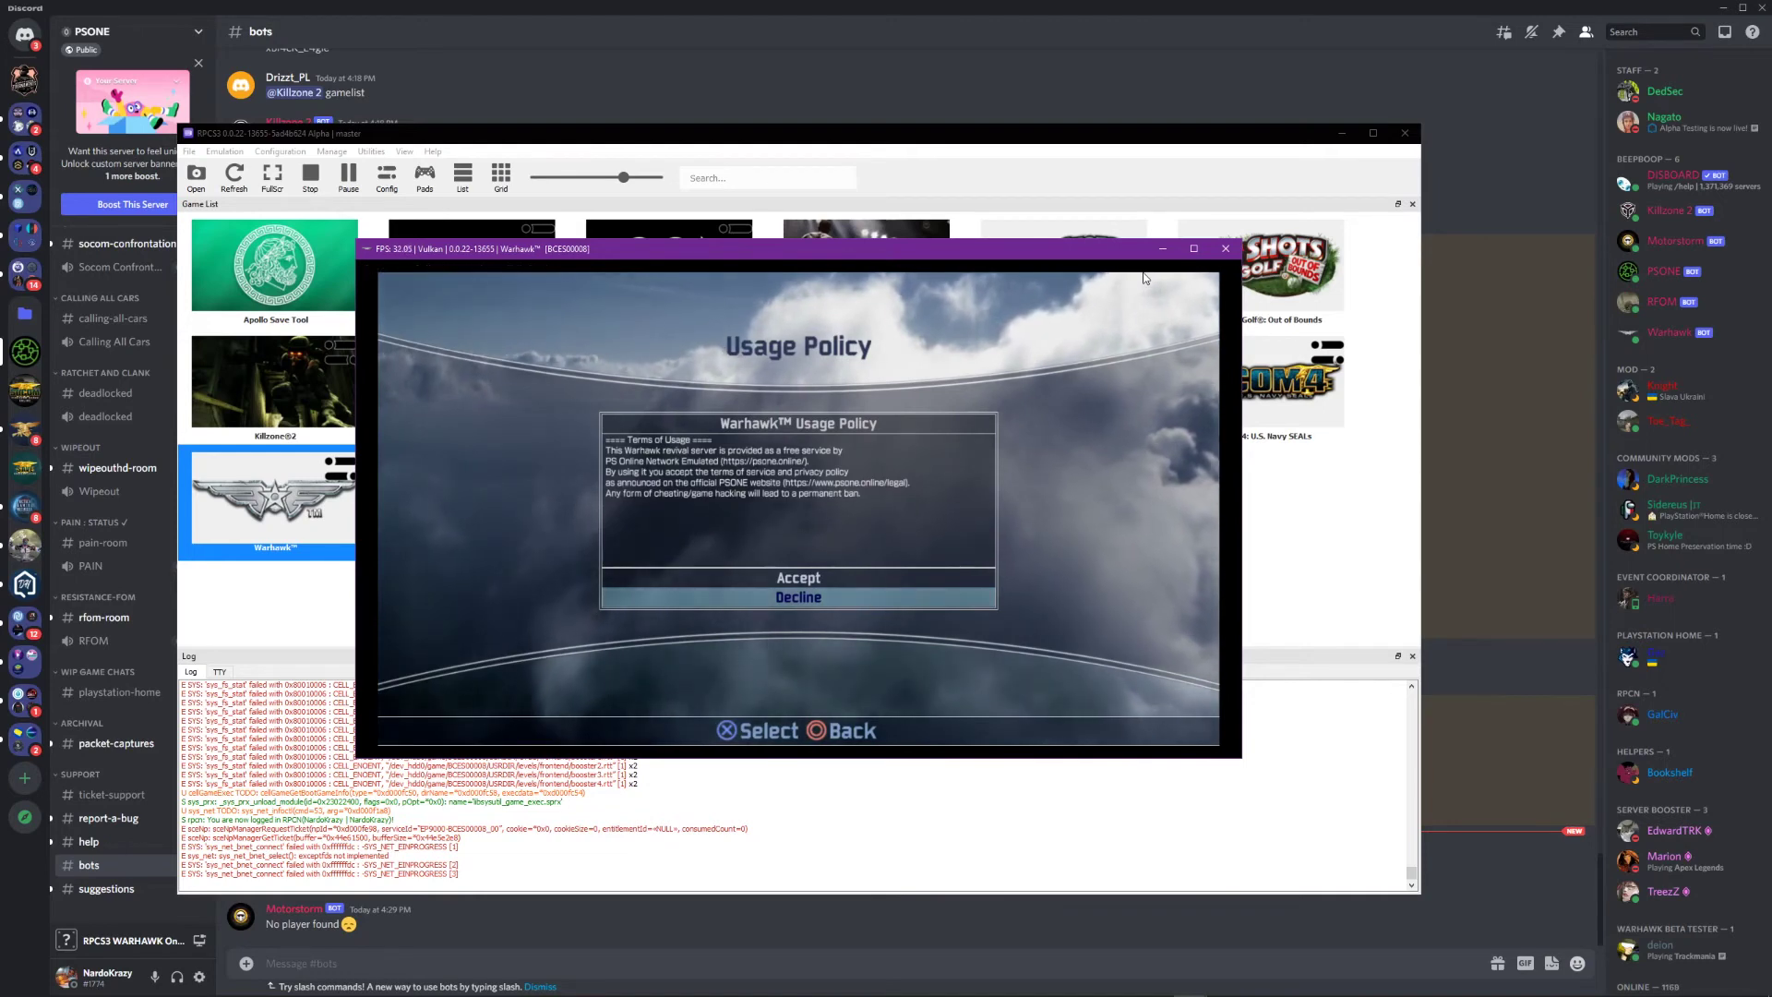
key("Up")
key("x")
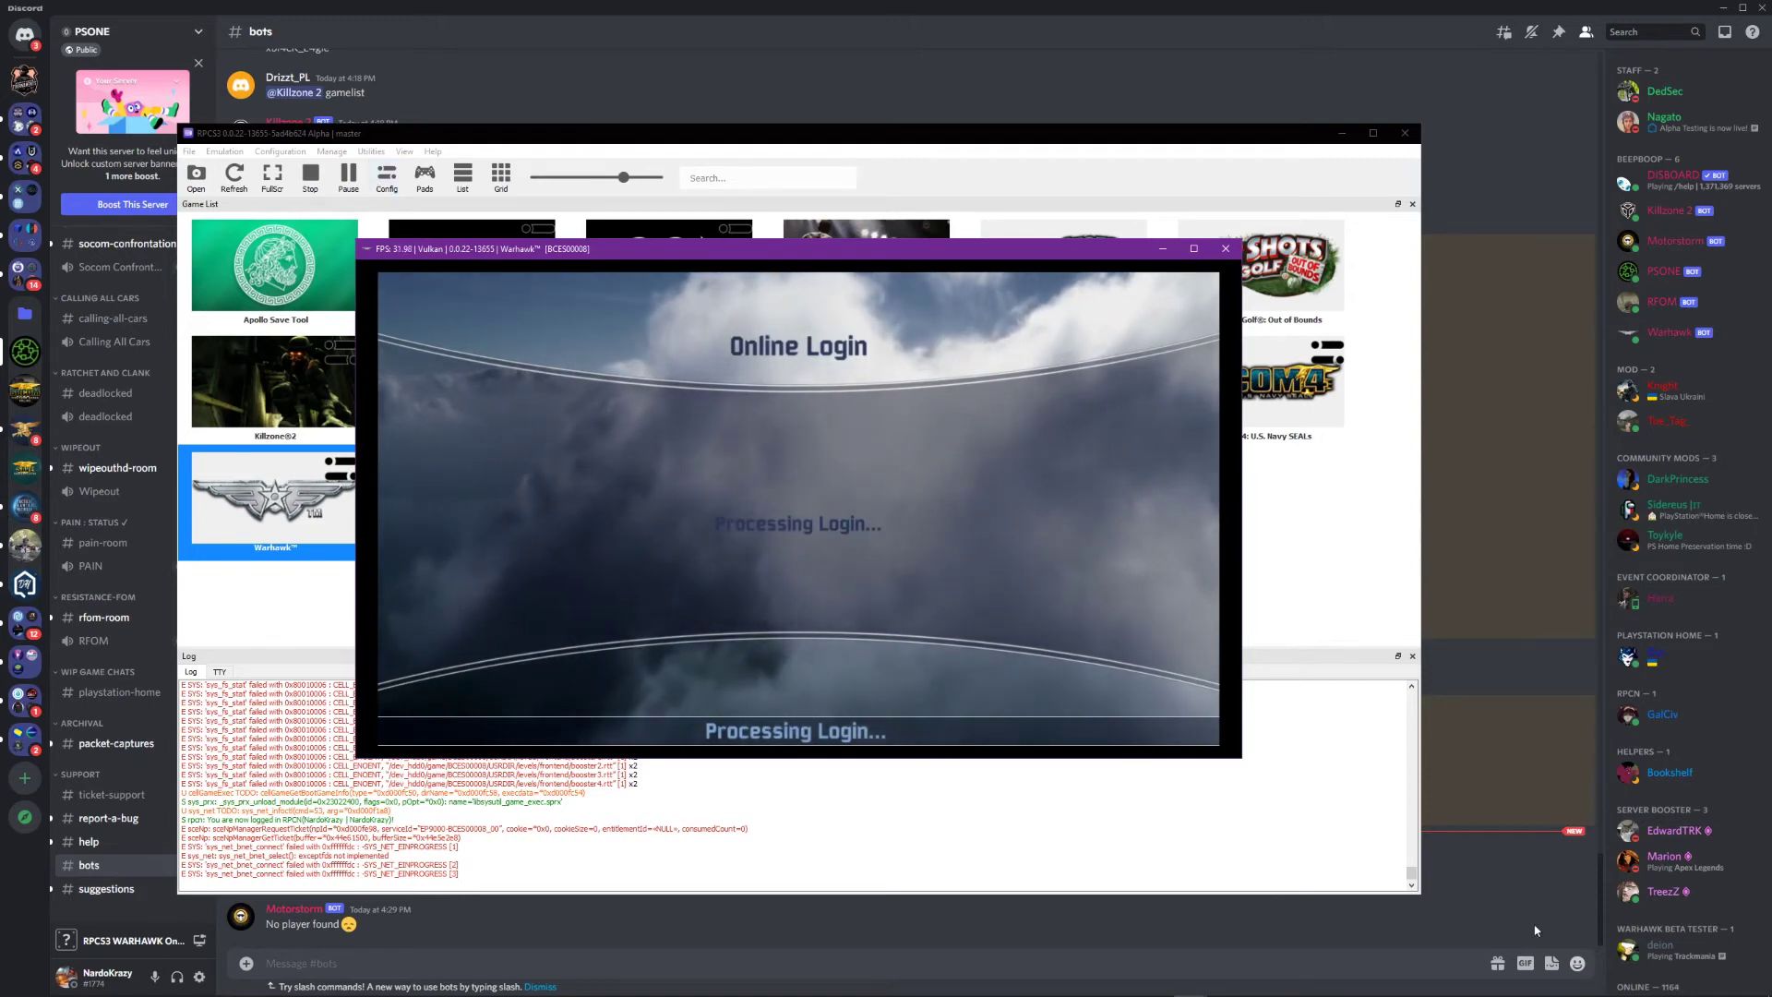
Lower the Warhawk game's volume to nearly zero in the Windows volume mixer and return to the game.
right_click(1715, 981)
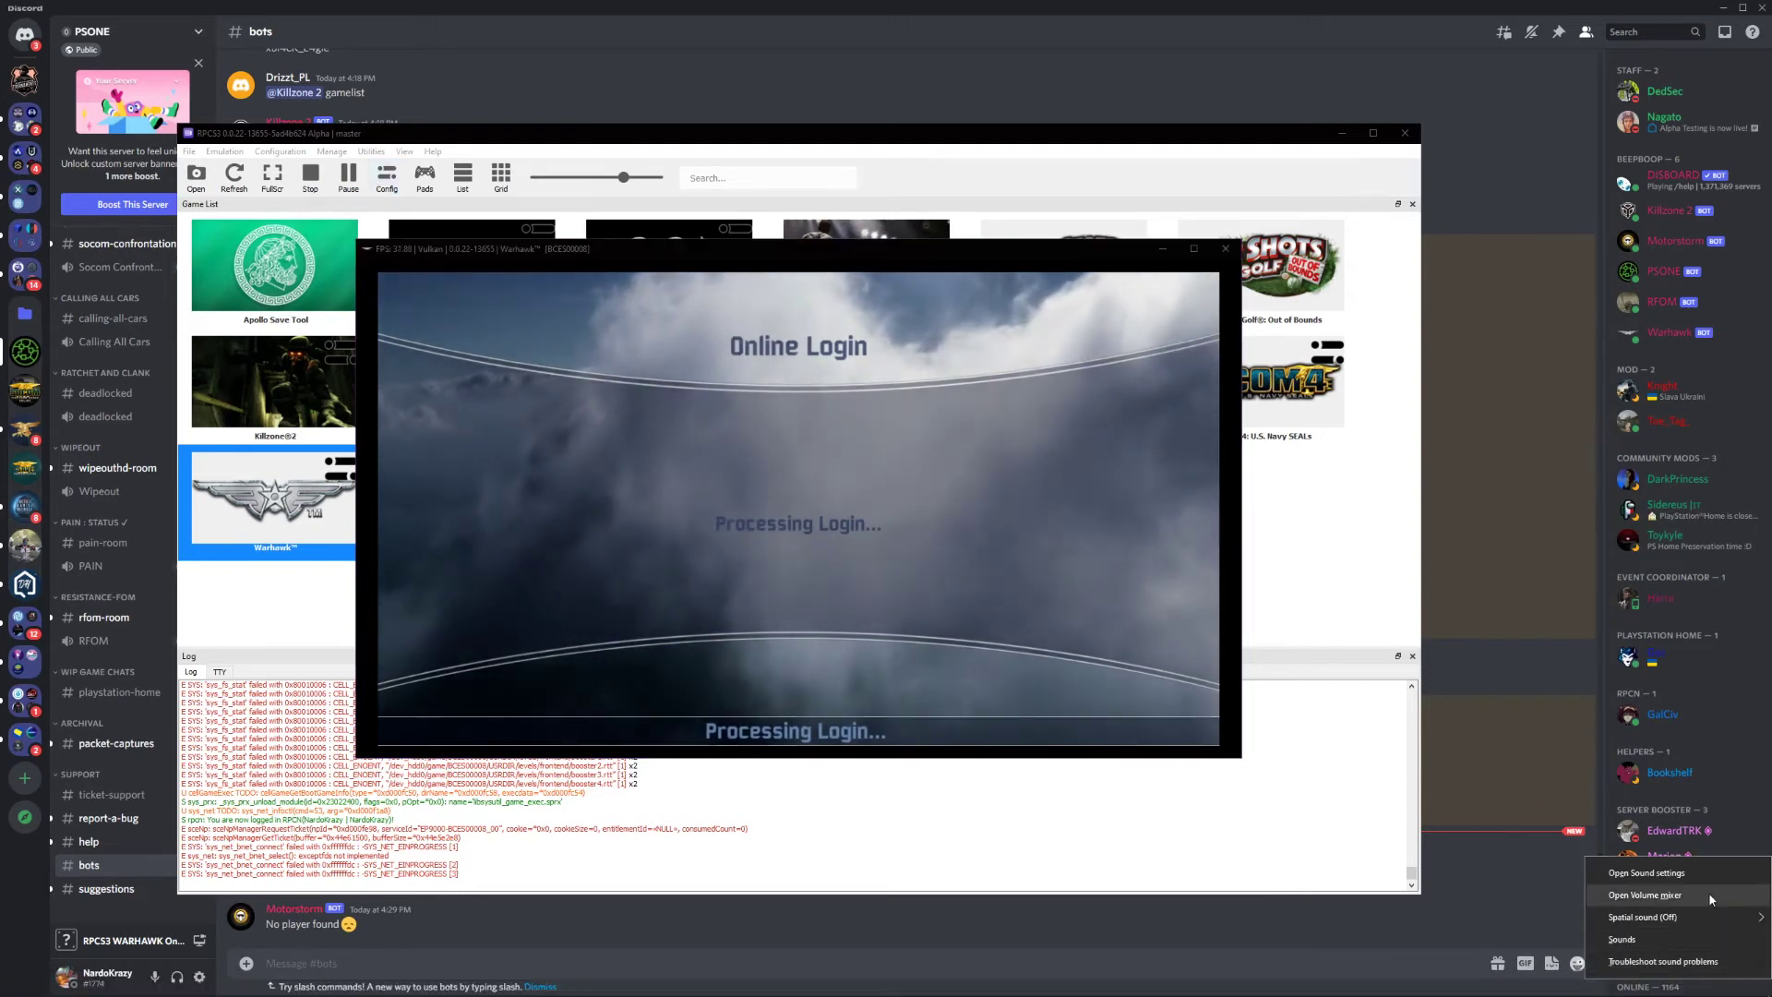
left_click(1645, 894)
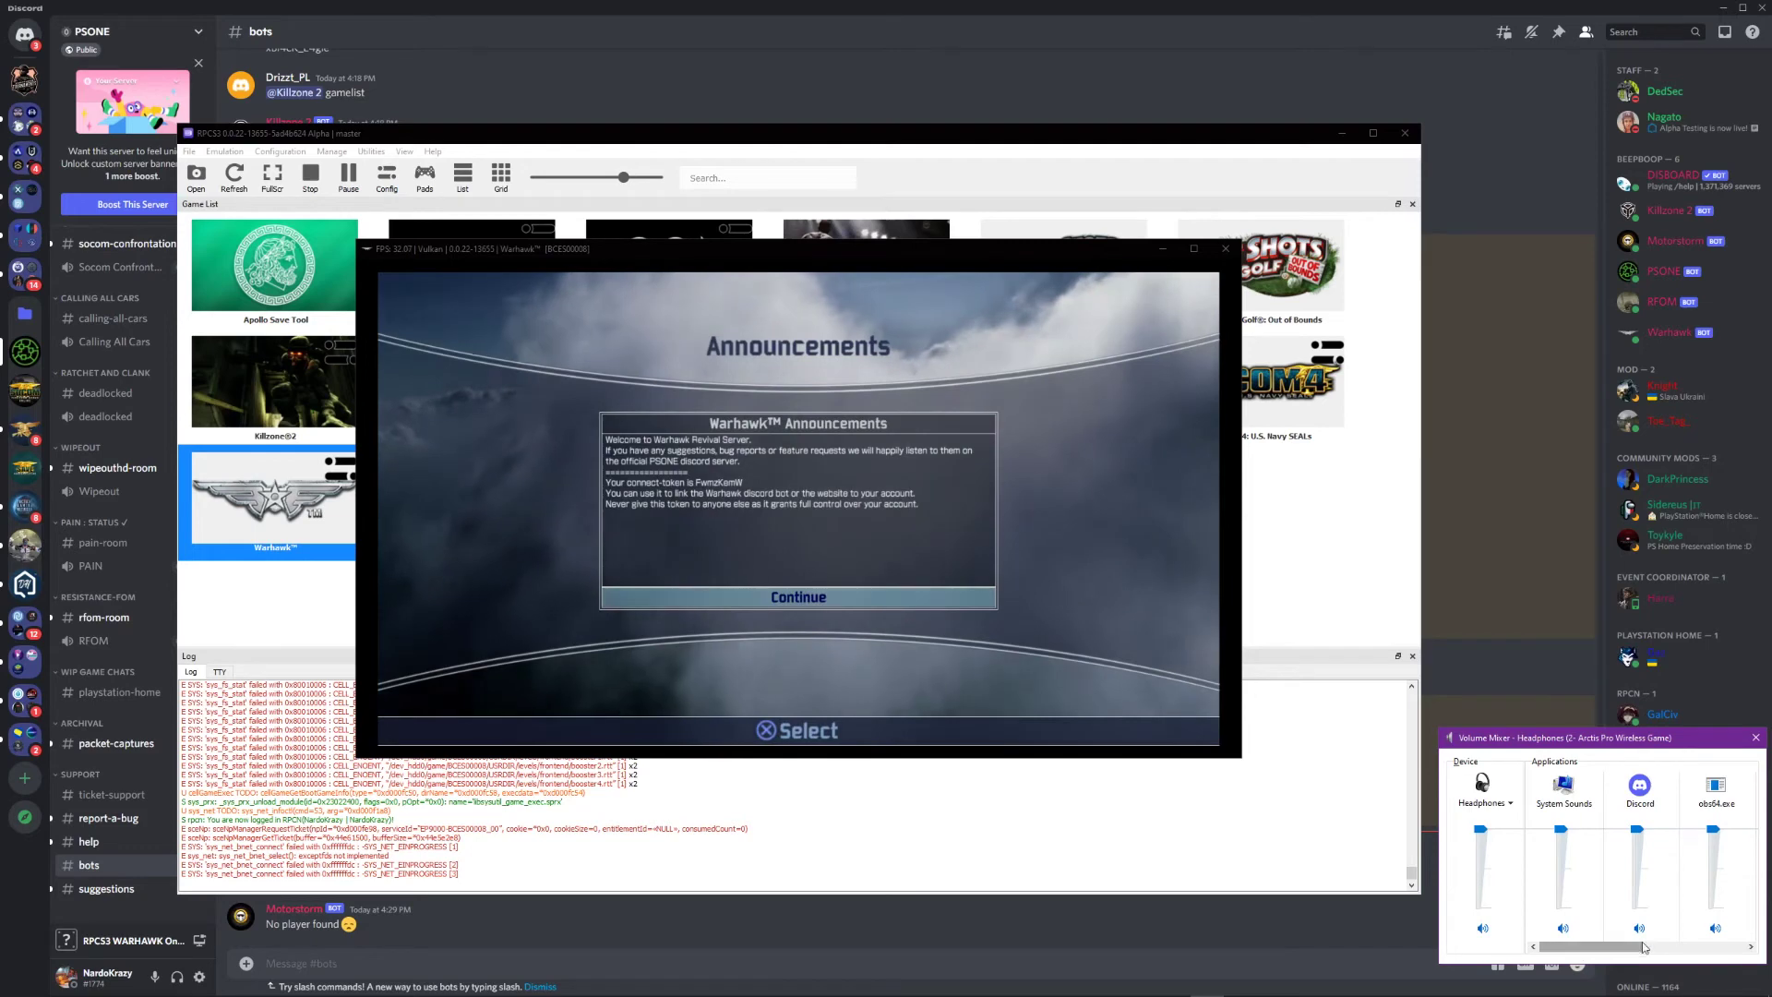
left_click_drag(1633, 952, 1717, 942)
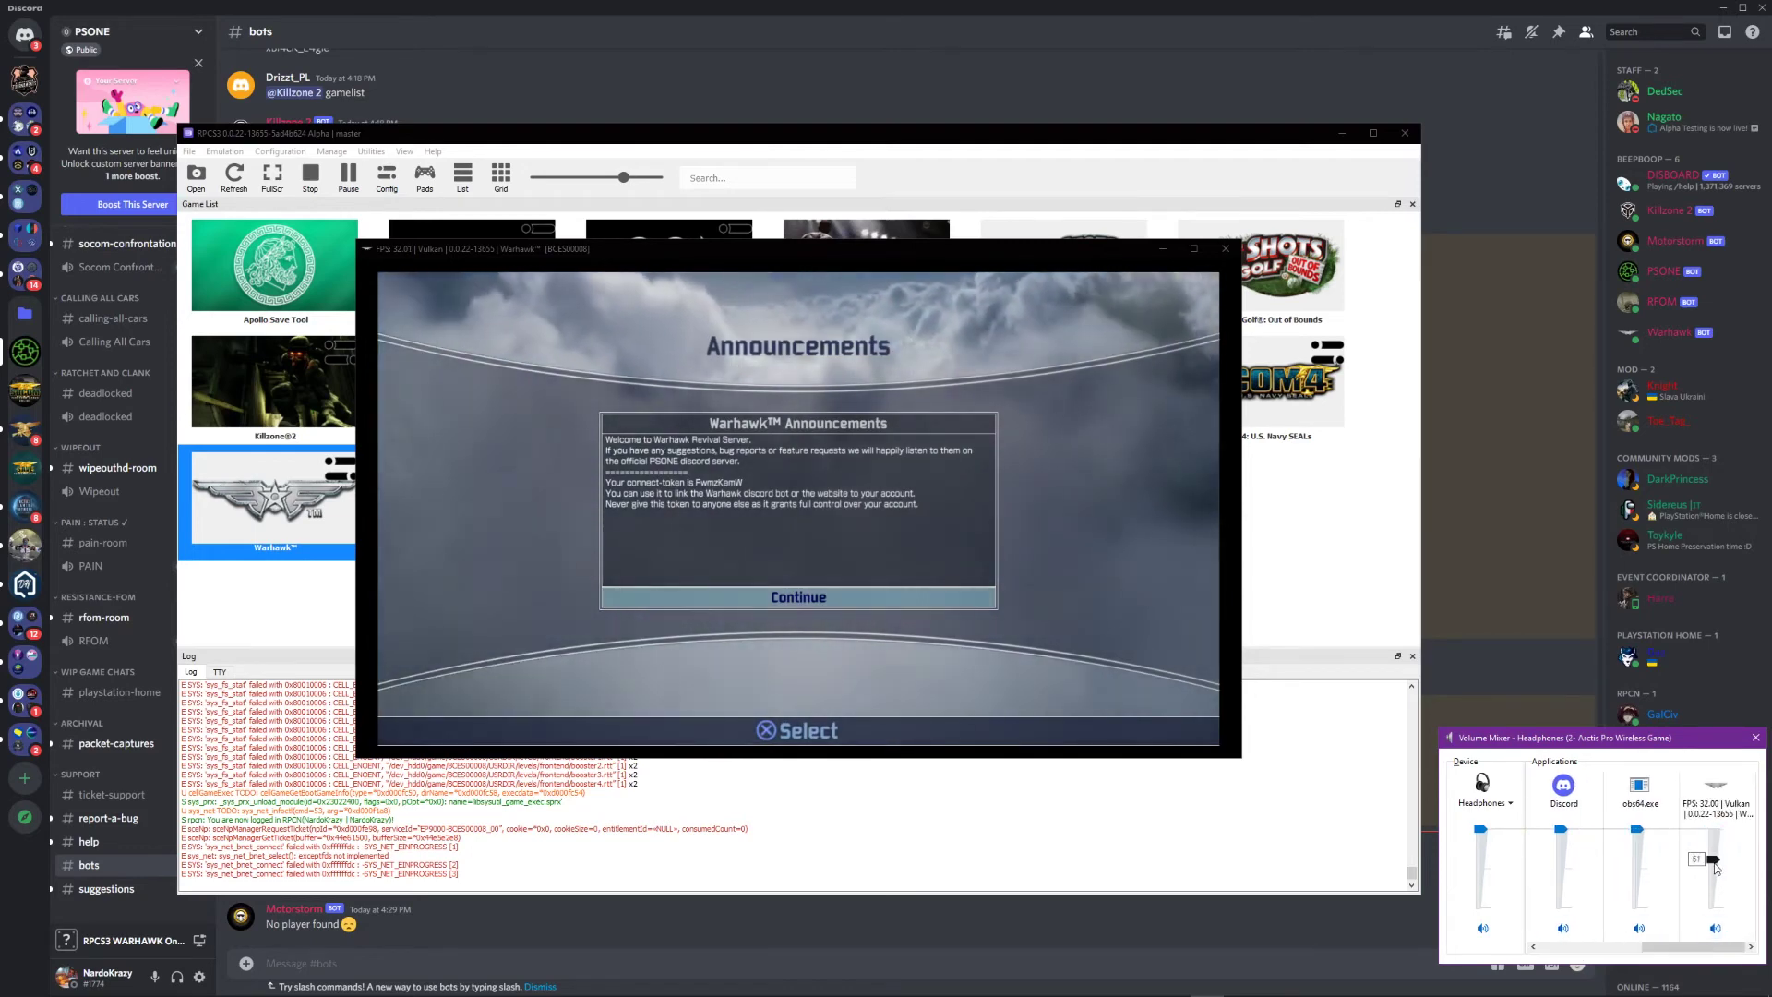
left_click_drag(1715, 862, 1714, 909)
left_click(1196, 657)
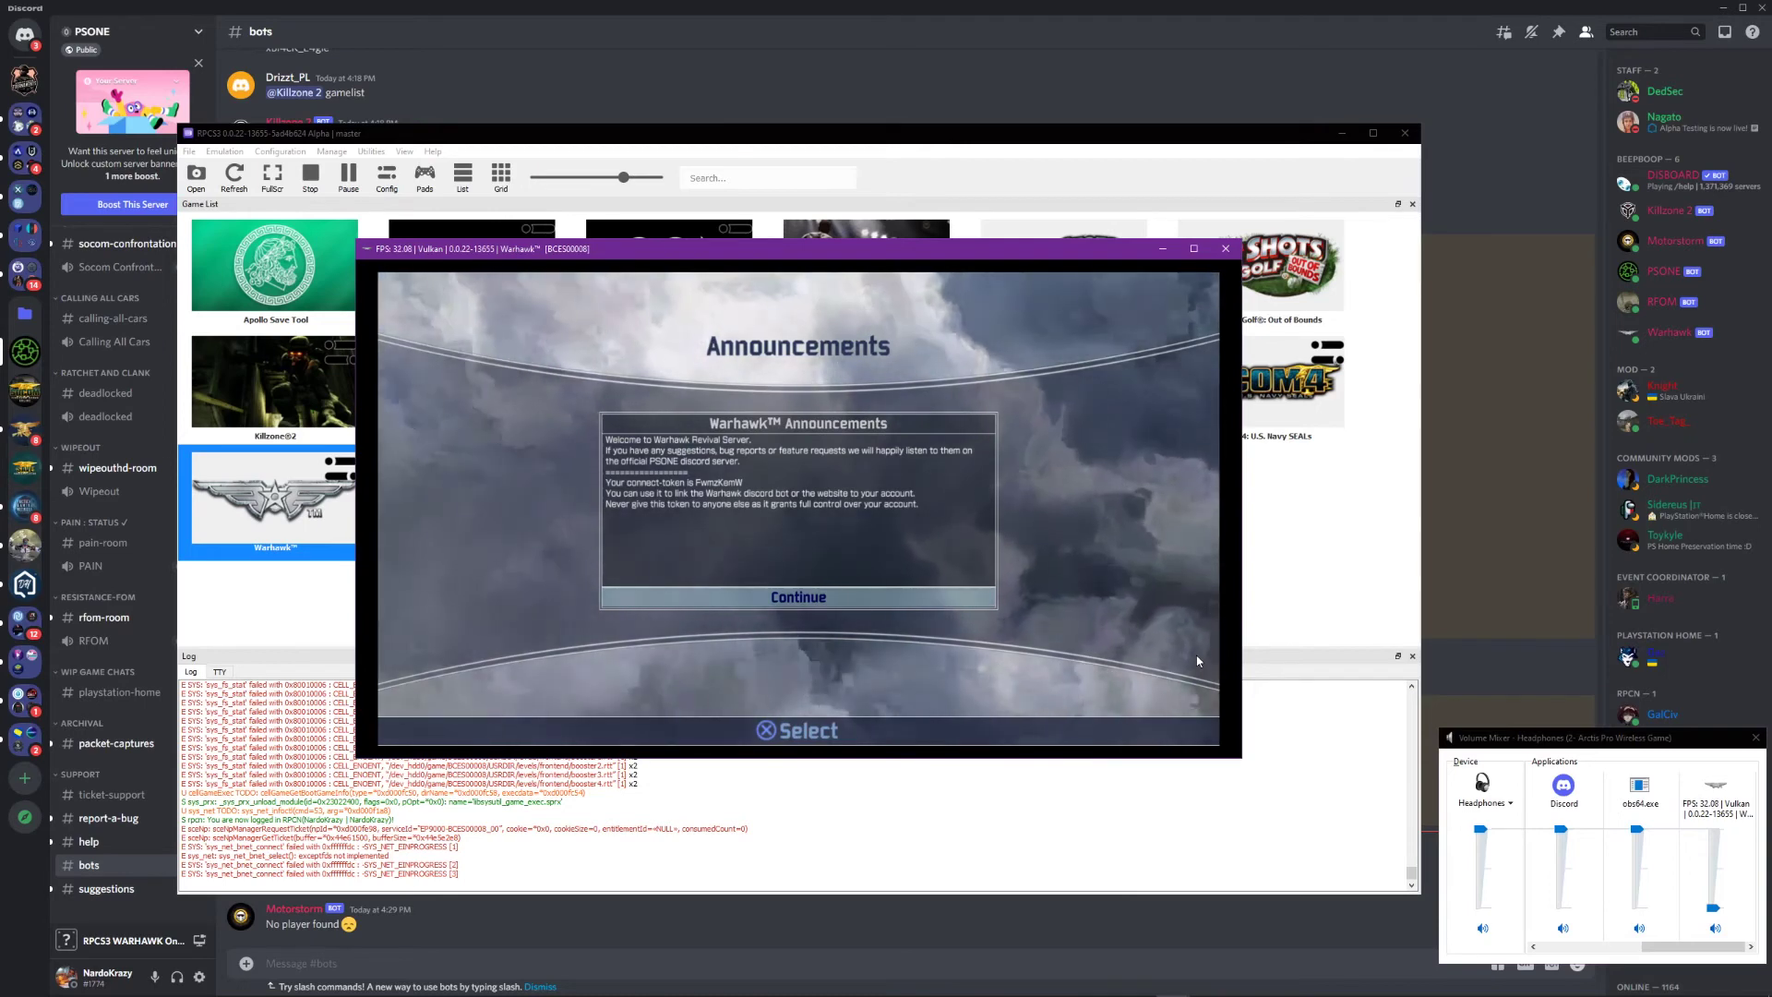
Continue past the announcements, look at the Community option and open the Join Game server list.
key("x")
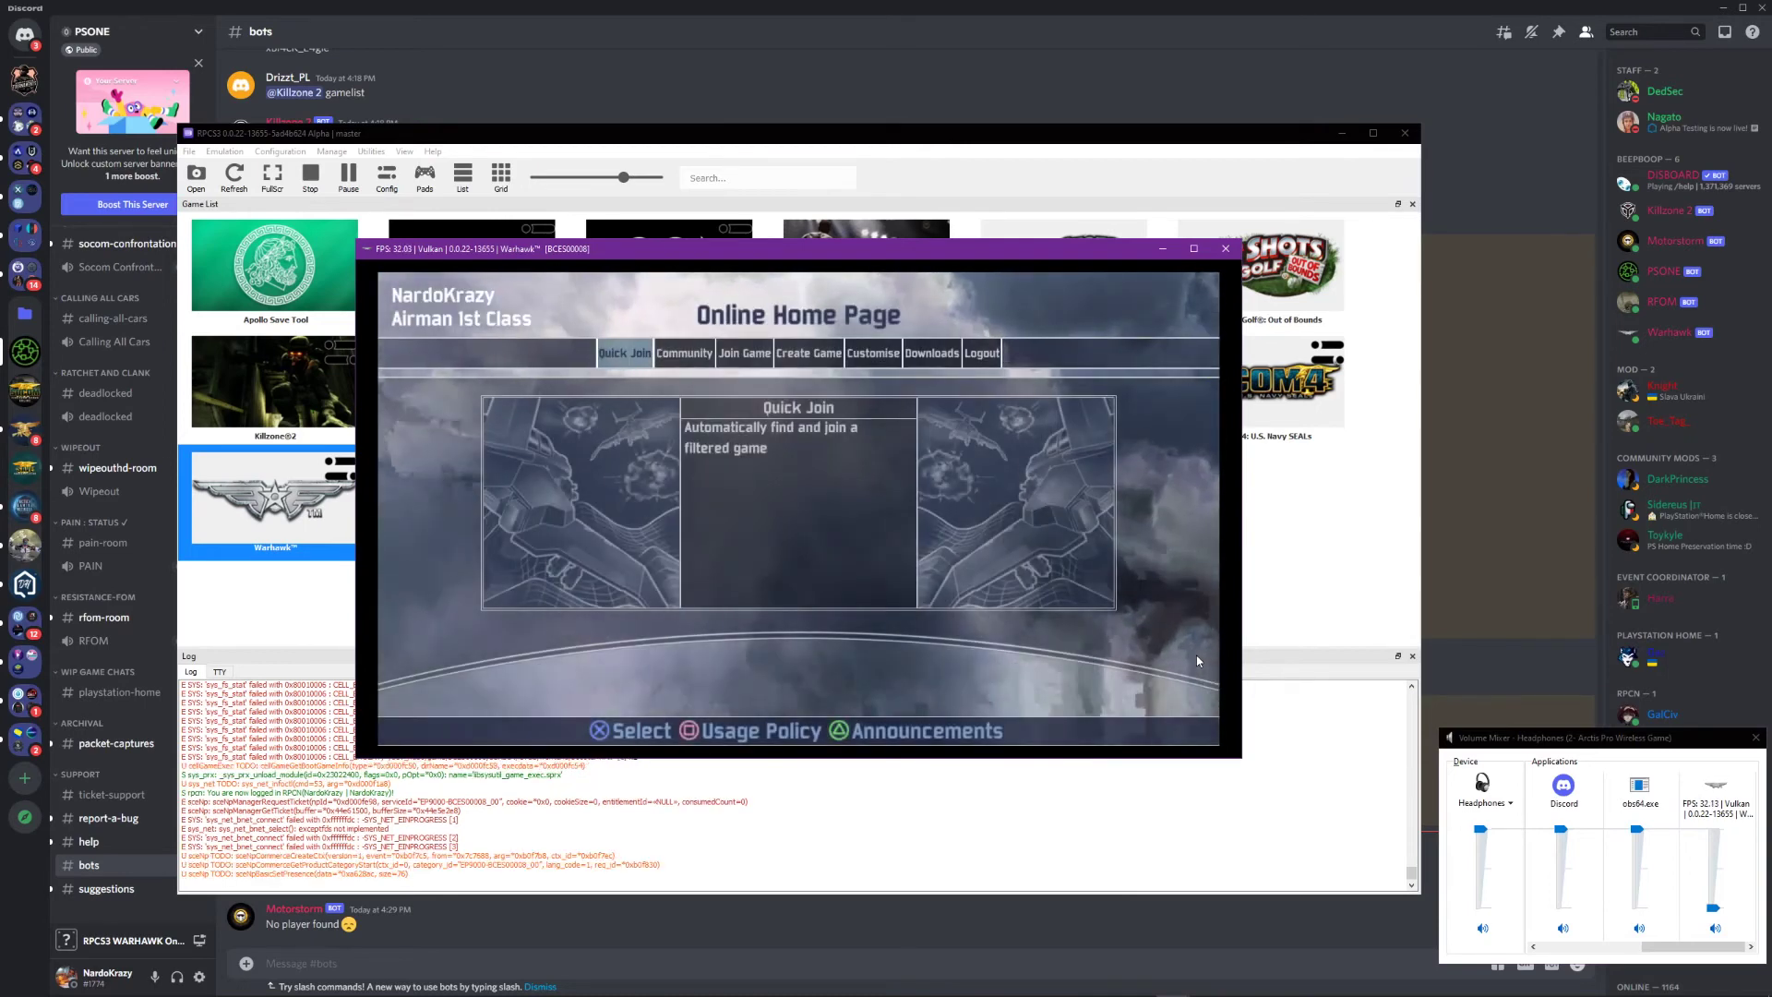
key("Right")
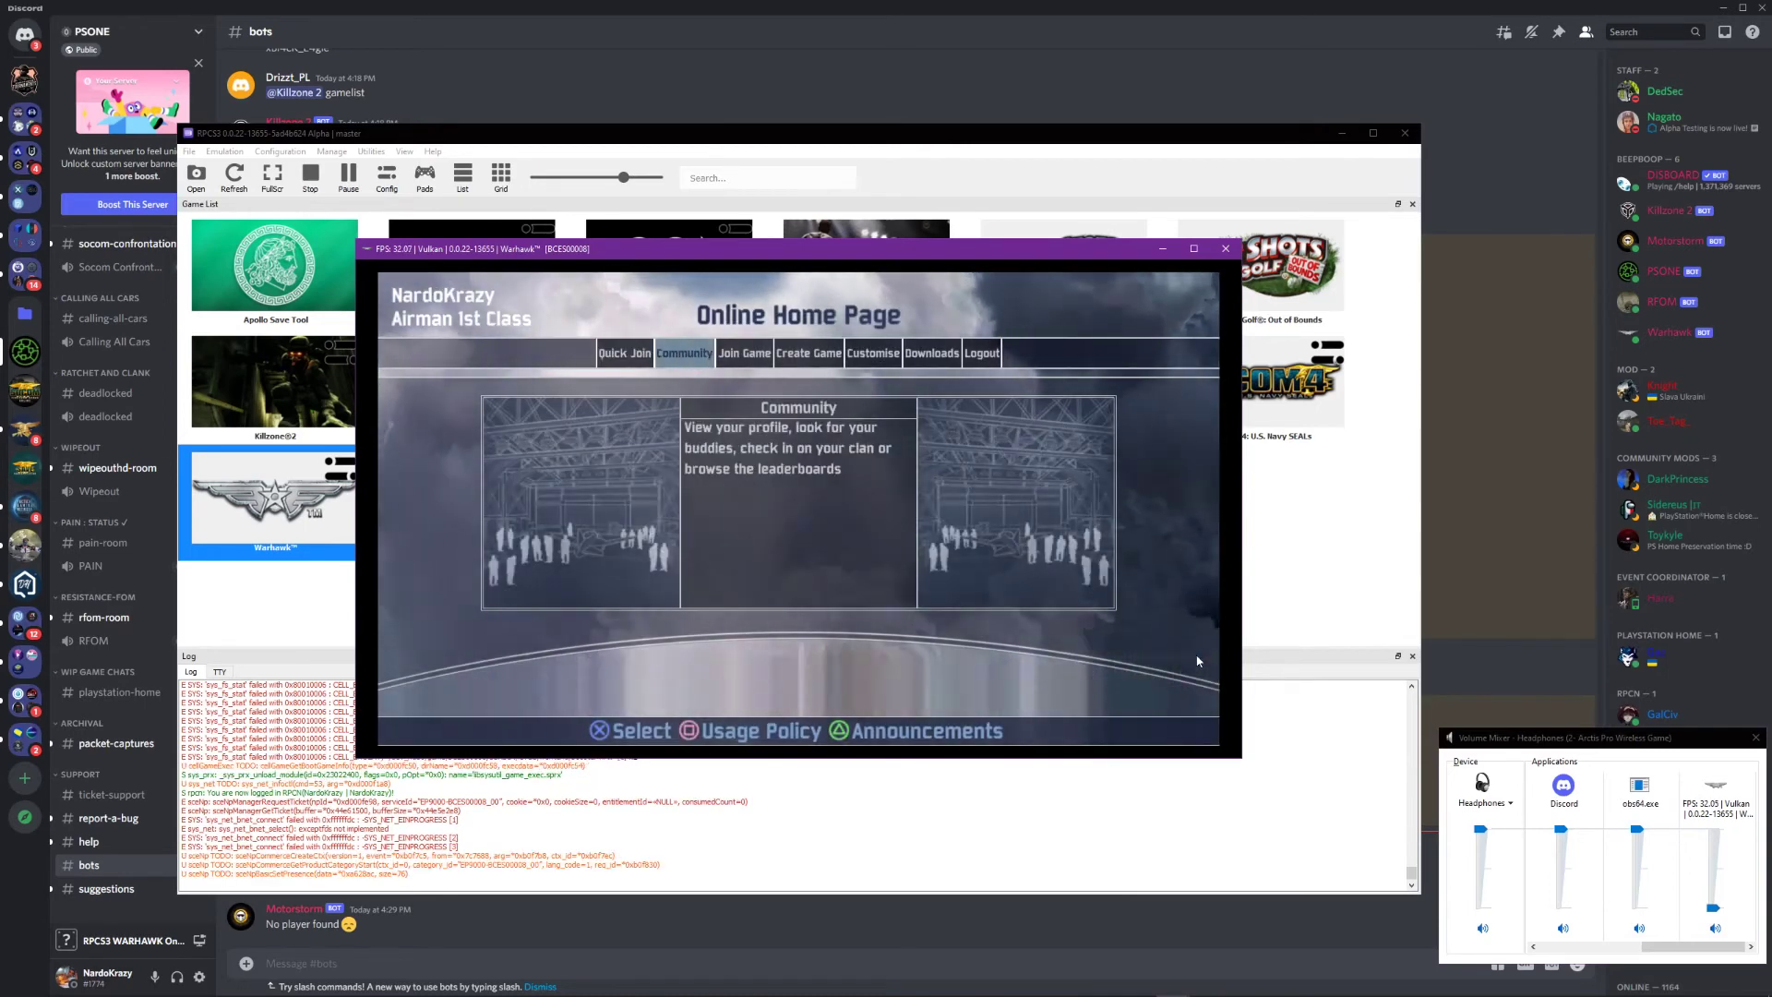
key("x")
key("c")
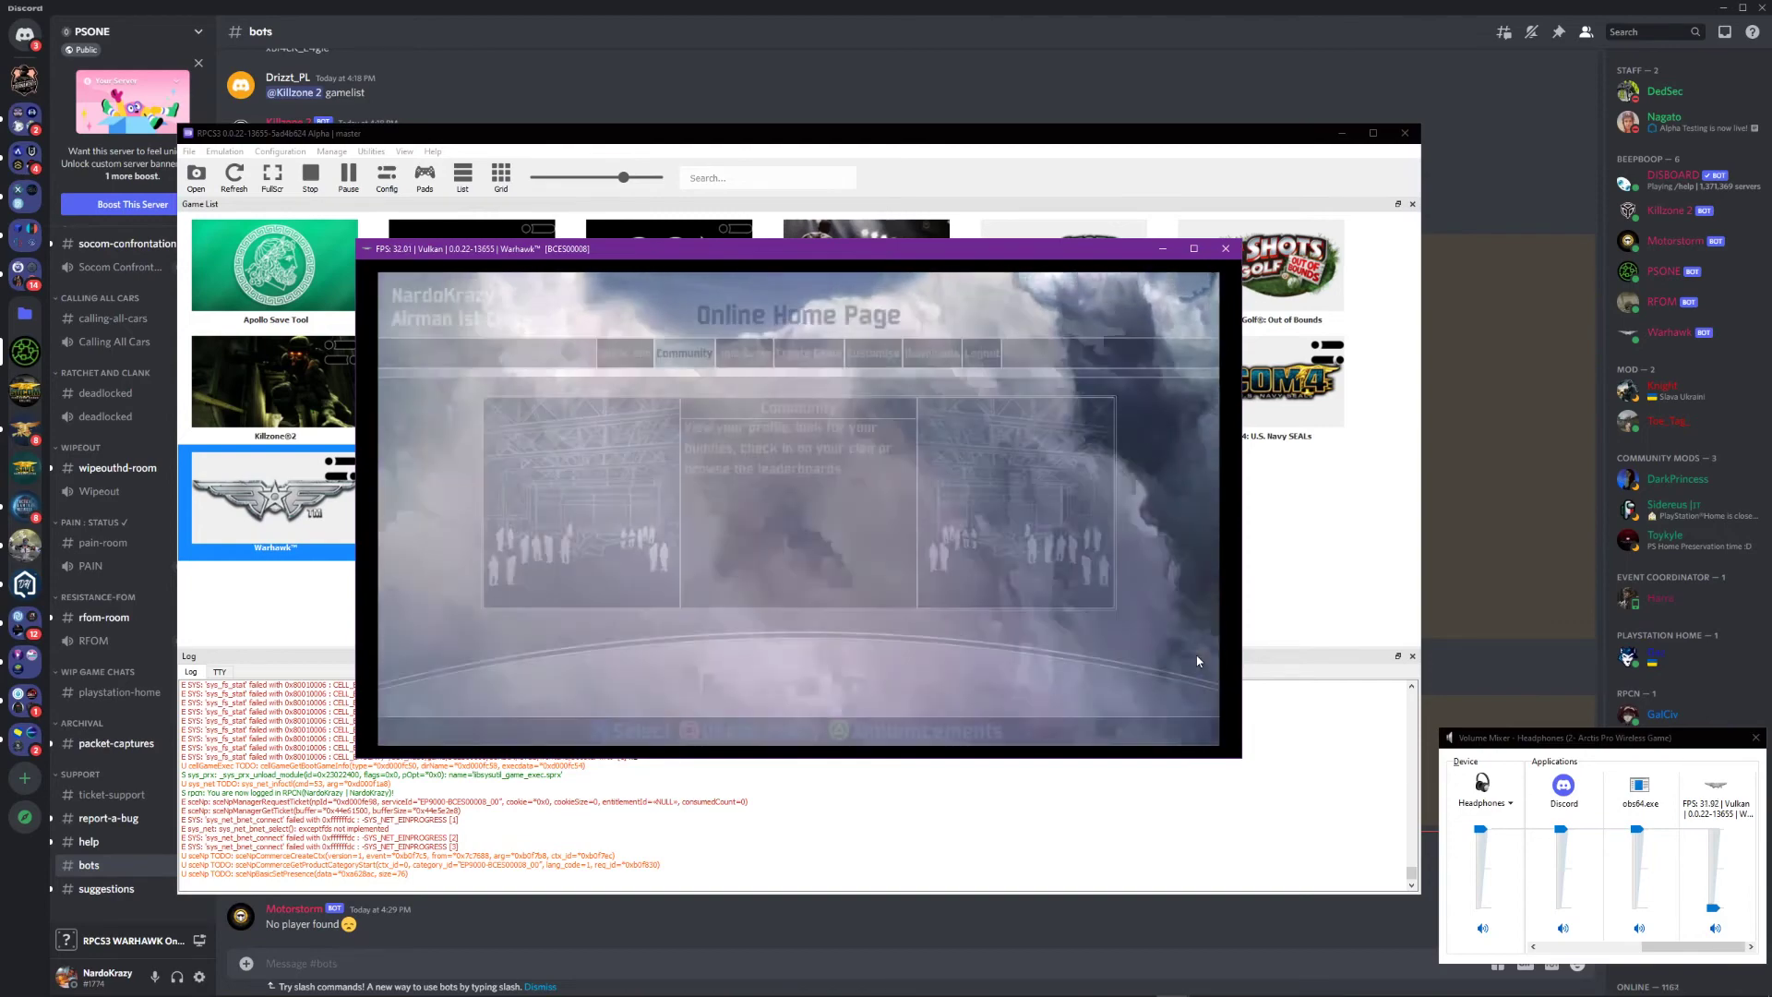
key("Left")
key("x")
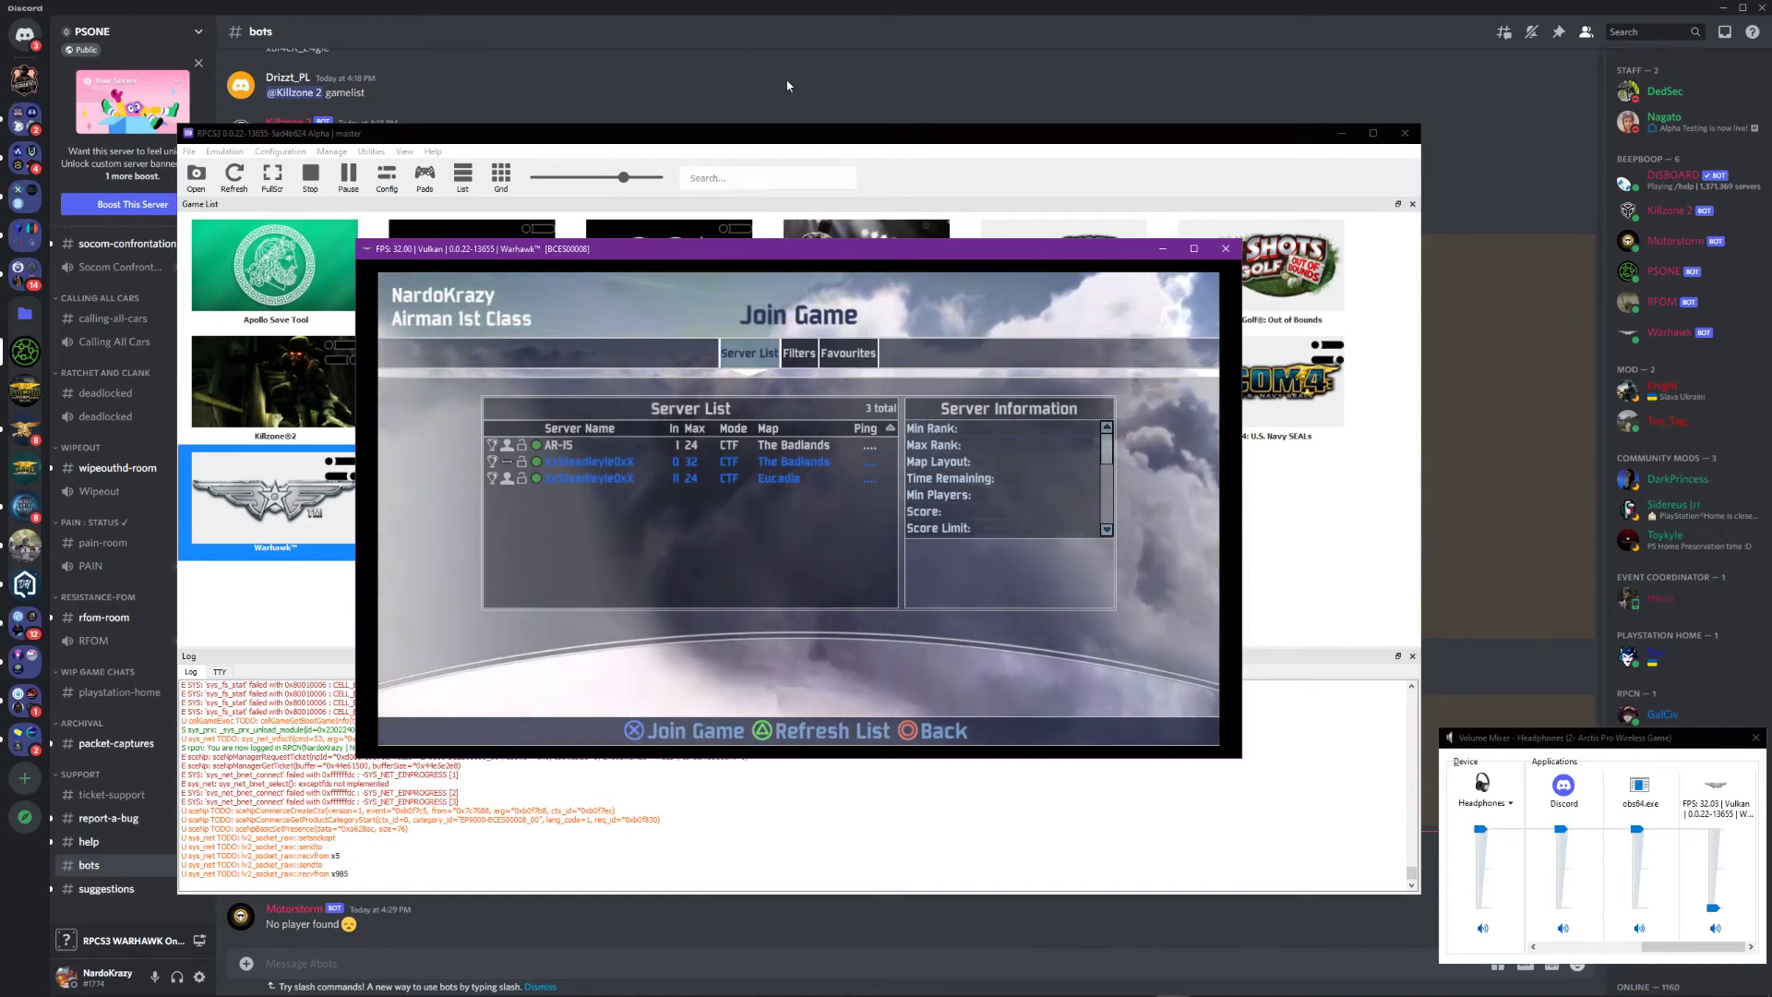
Switch to Discord and open the ticket-support channel of the PSONE server.
left_click(860, 15)
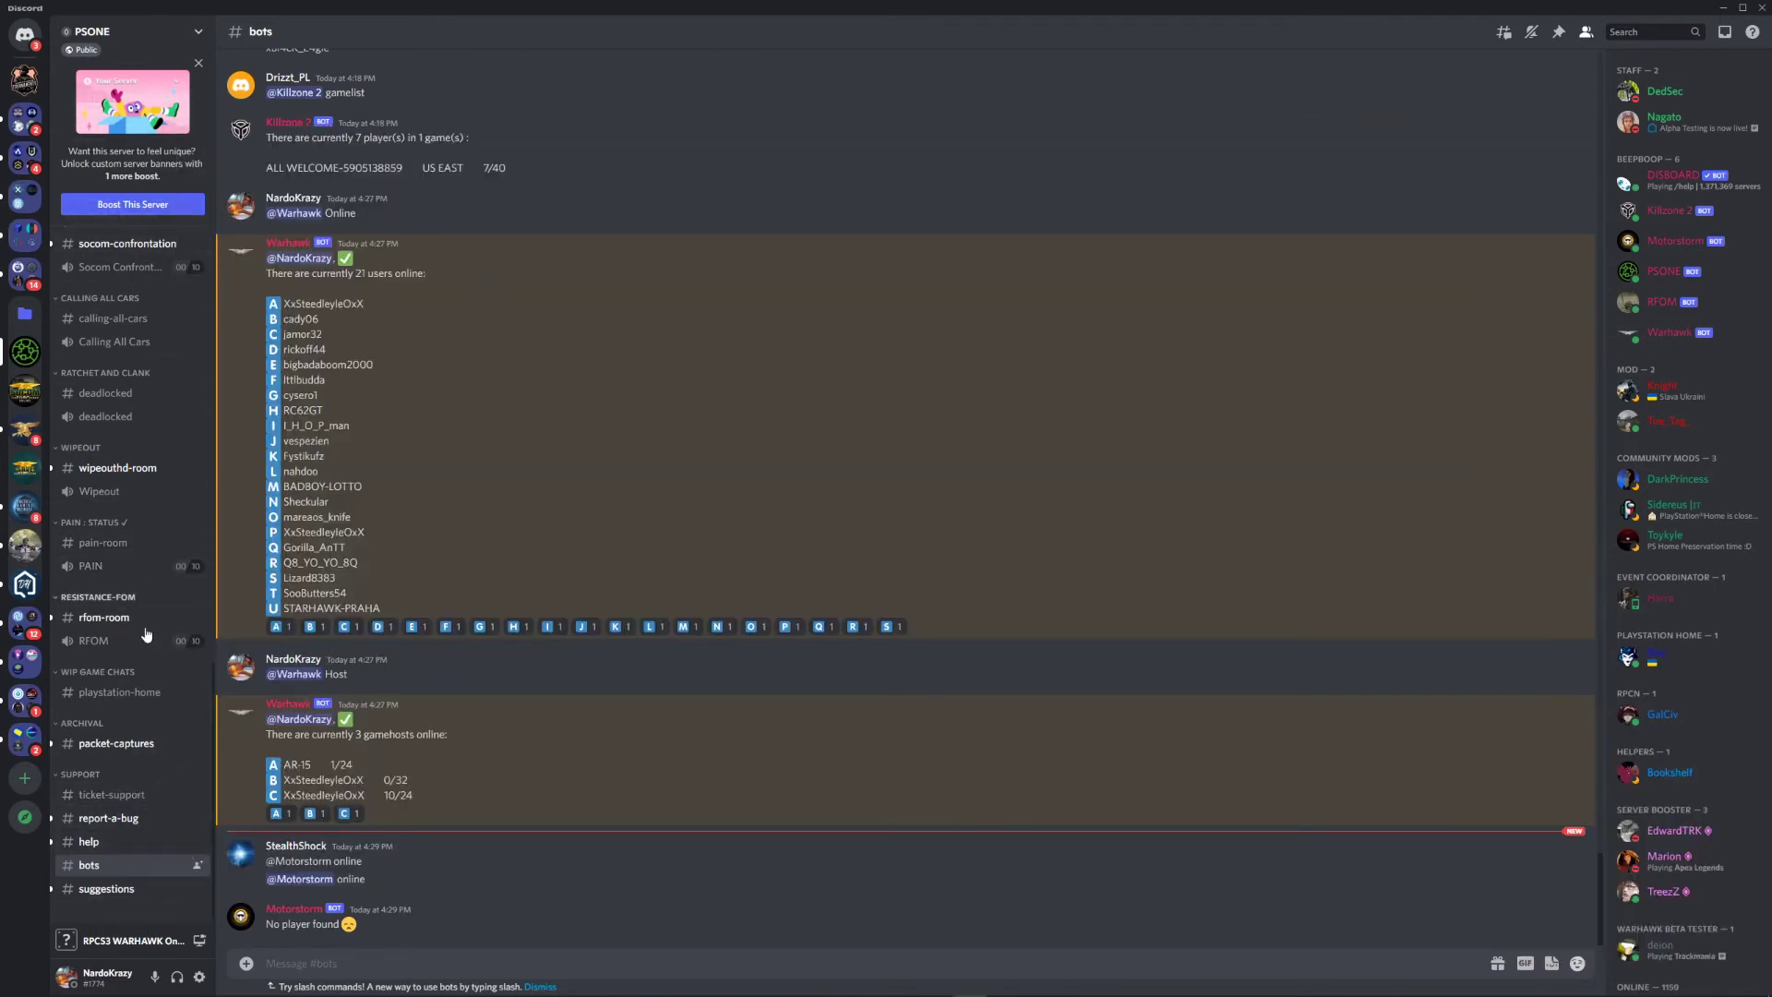
left_click(143, 799)
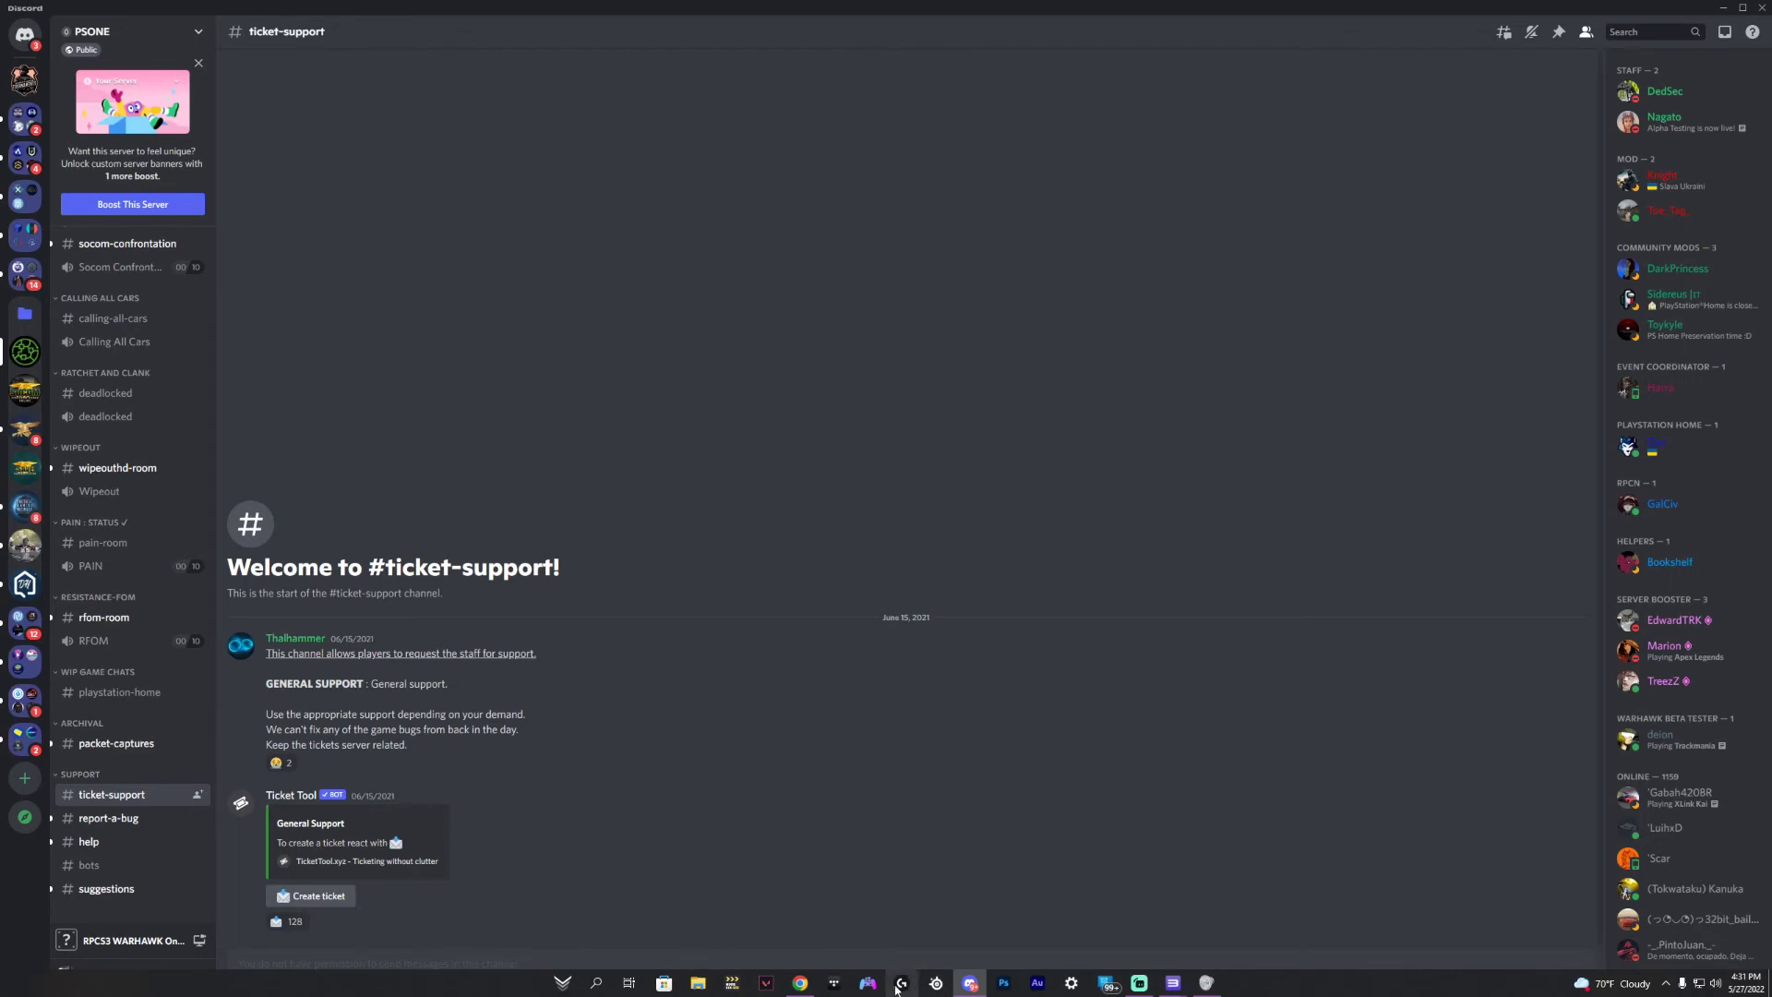
Switch back to the main RPCS3 window and open the RPCN account and friends dialog.
mouse_move(1170, 985)
left_click(1098, 890)
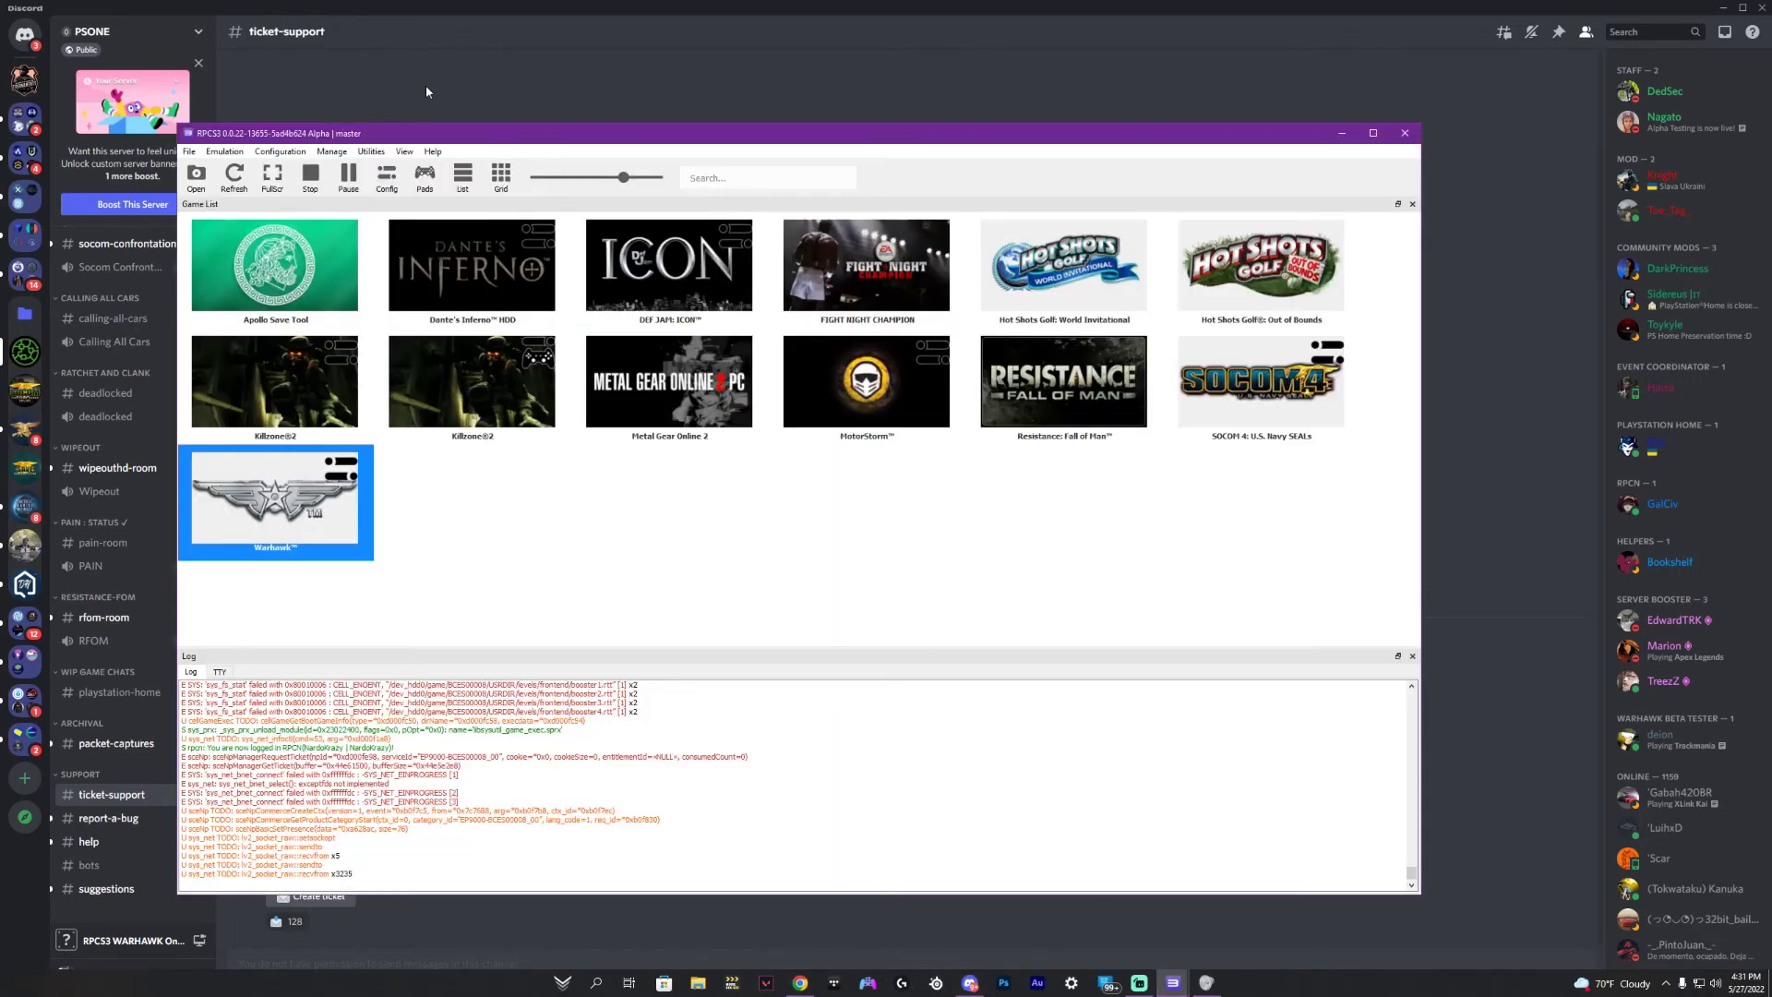
left_click(294, 152)
left_click(286, 332)
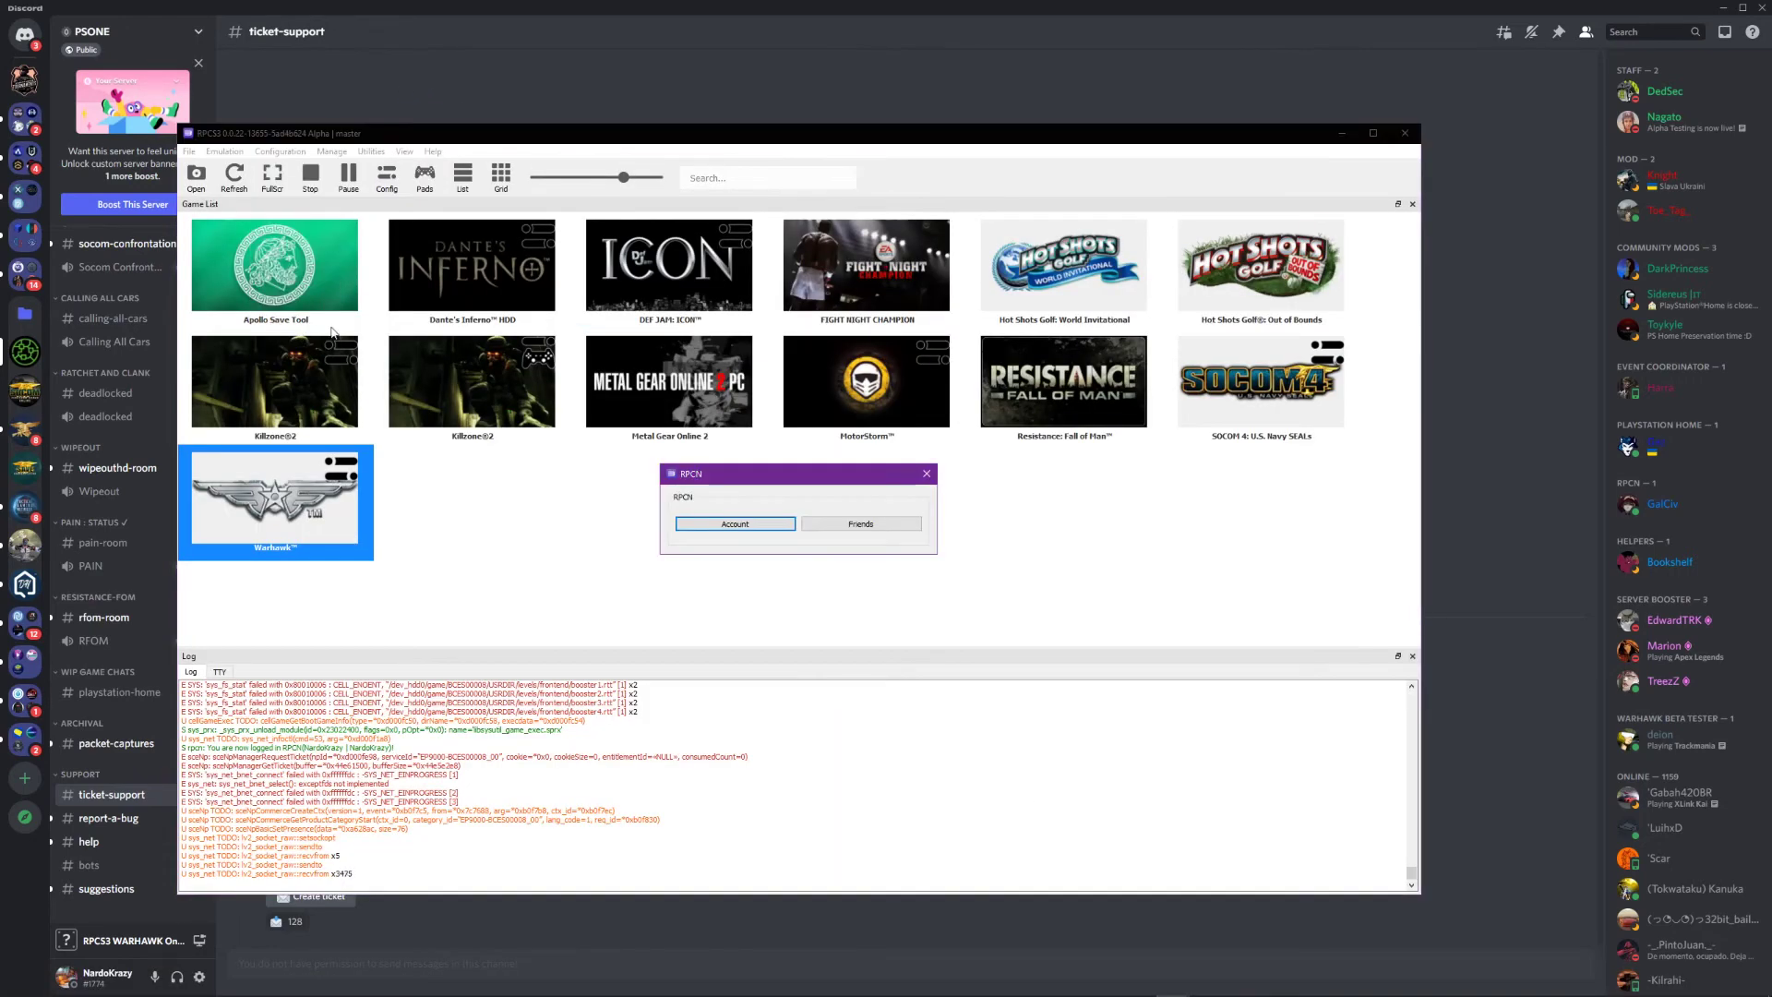
View the RPCN account configuration, close both RPCN dialogs, and return to Discord to look through the PSONE channel list.
left_click(706, 517)
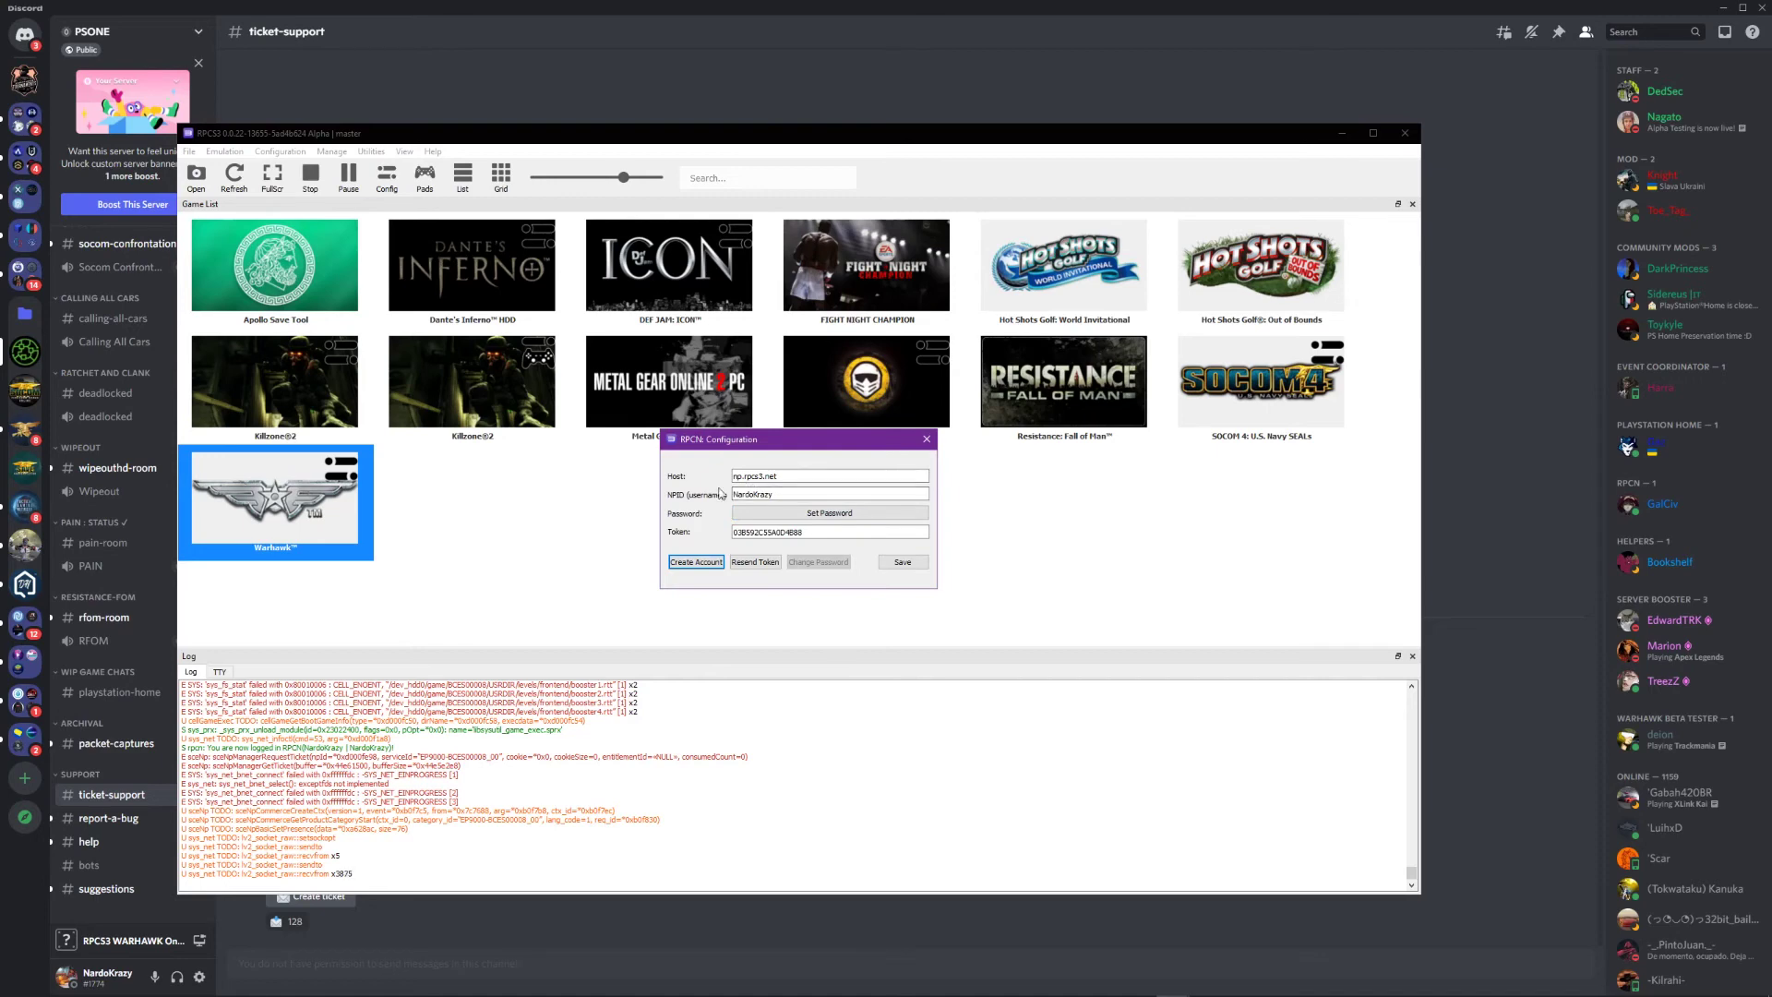
left_click(926, 440)
left_click(927, 474)
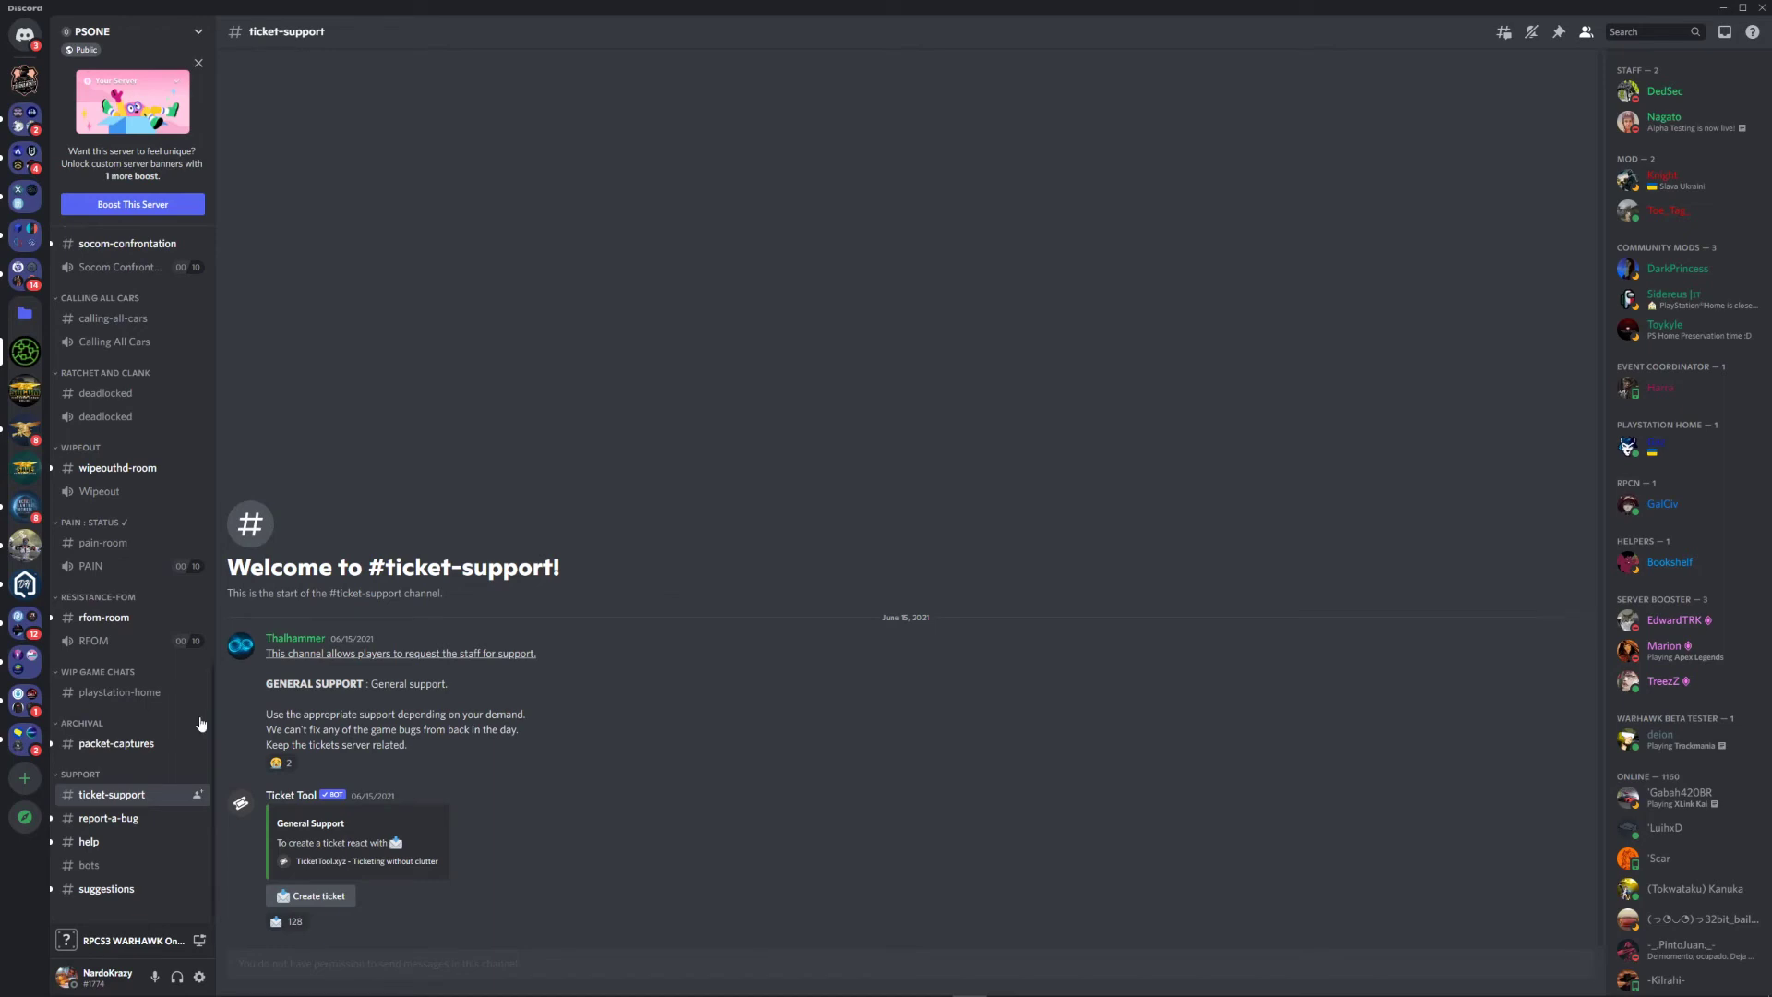
scroll(108, 765, "up", 3)
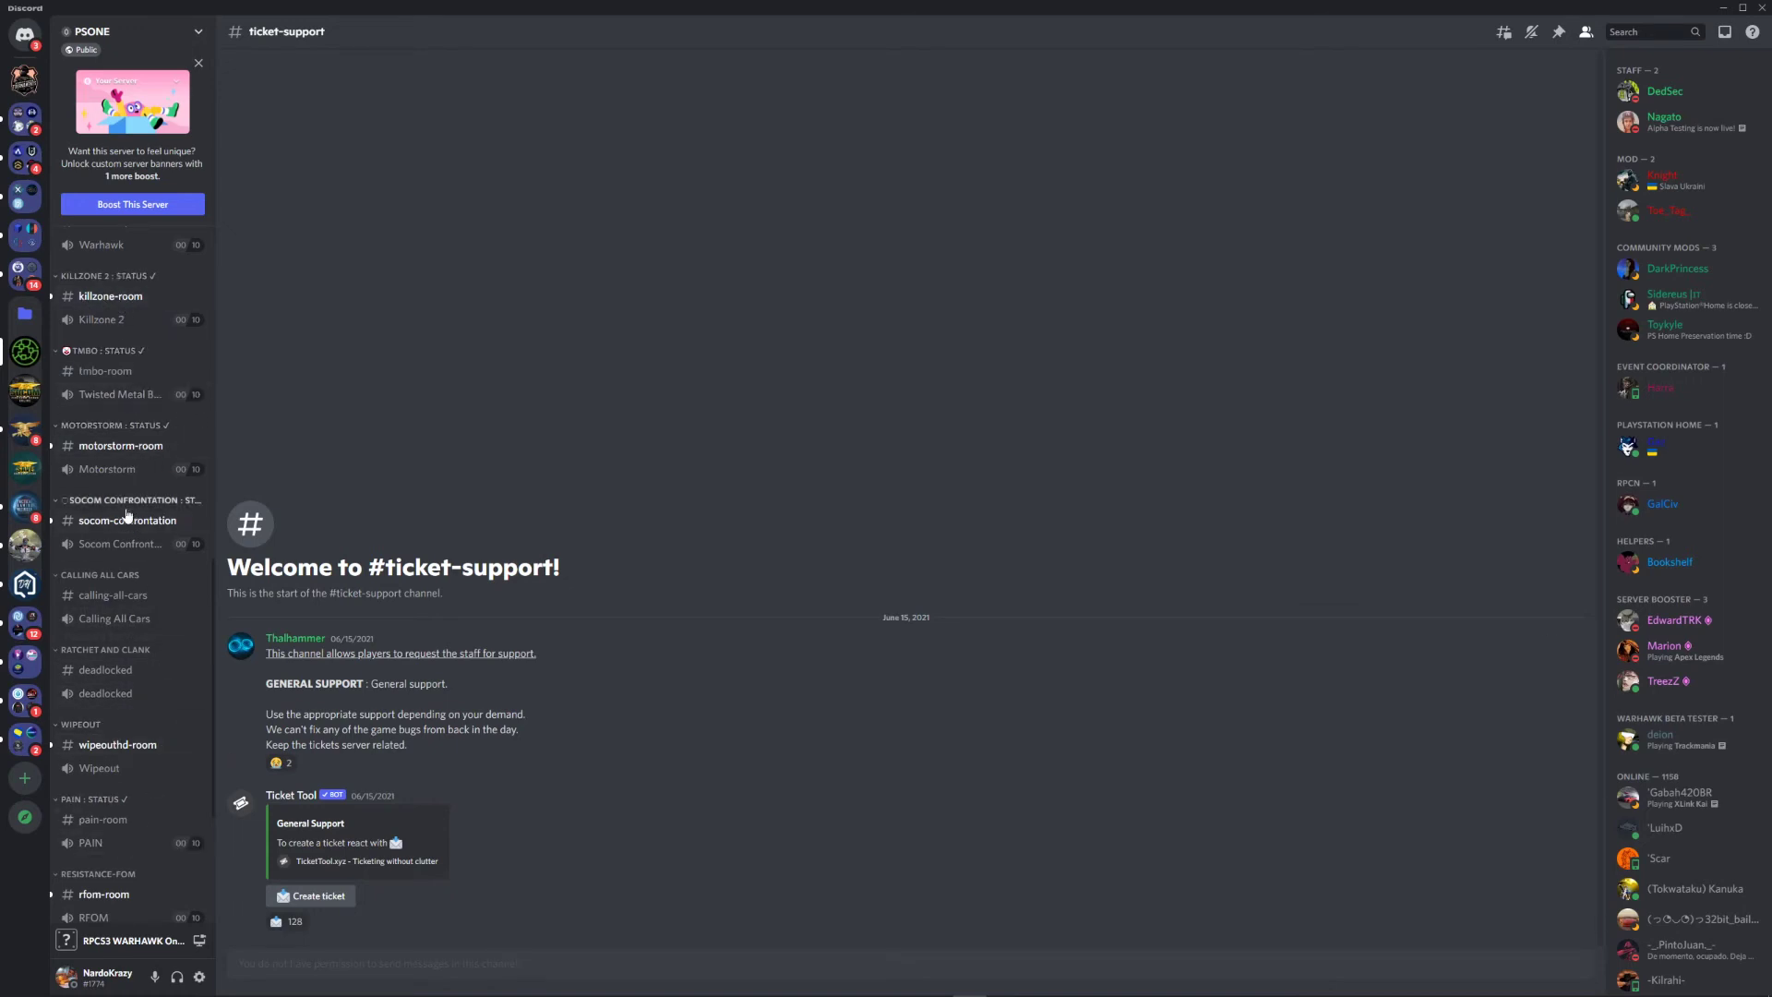
scroll(128, 515, "down", 3)
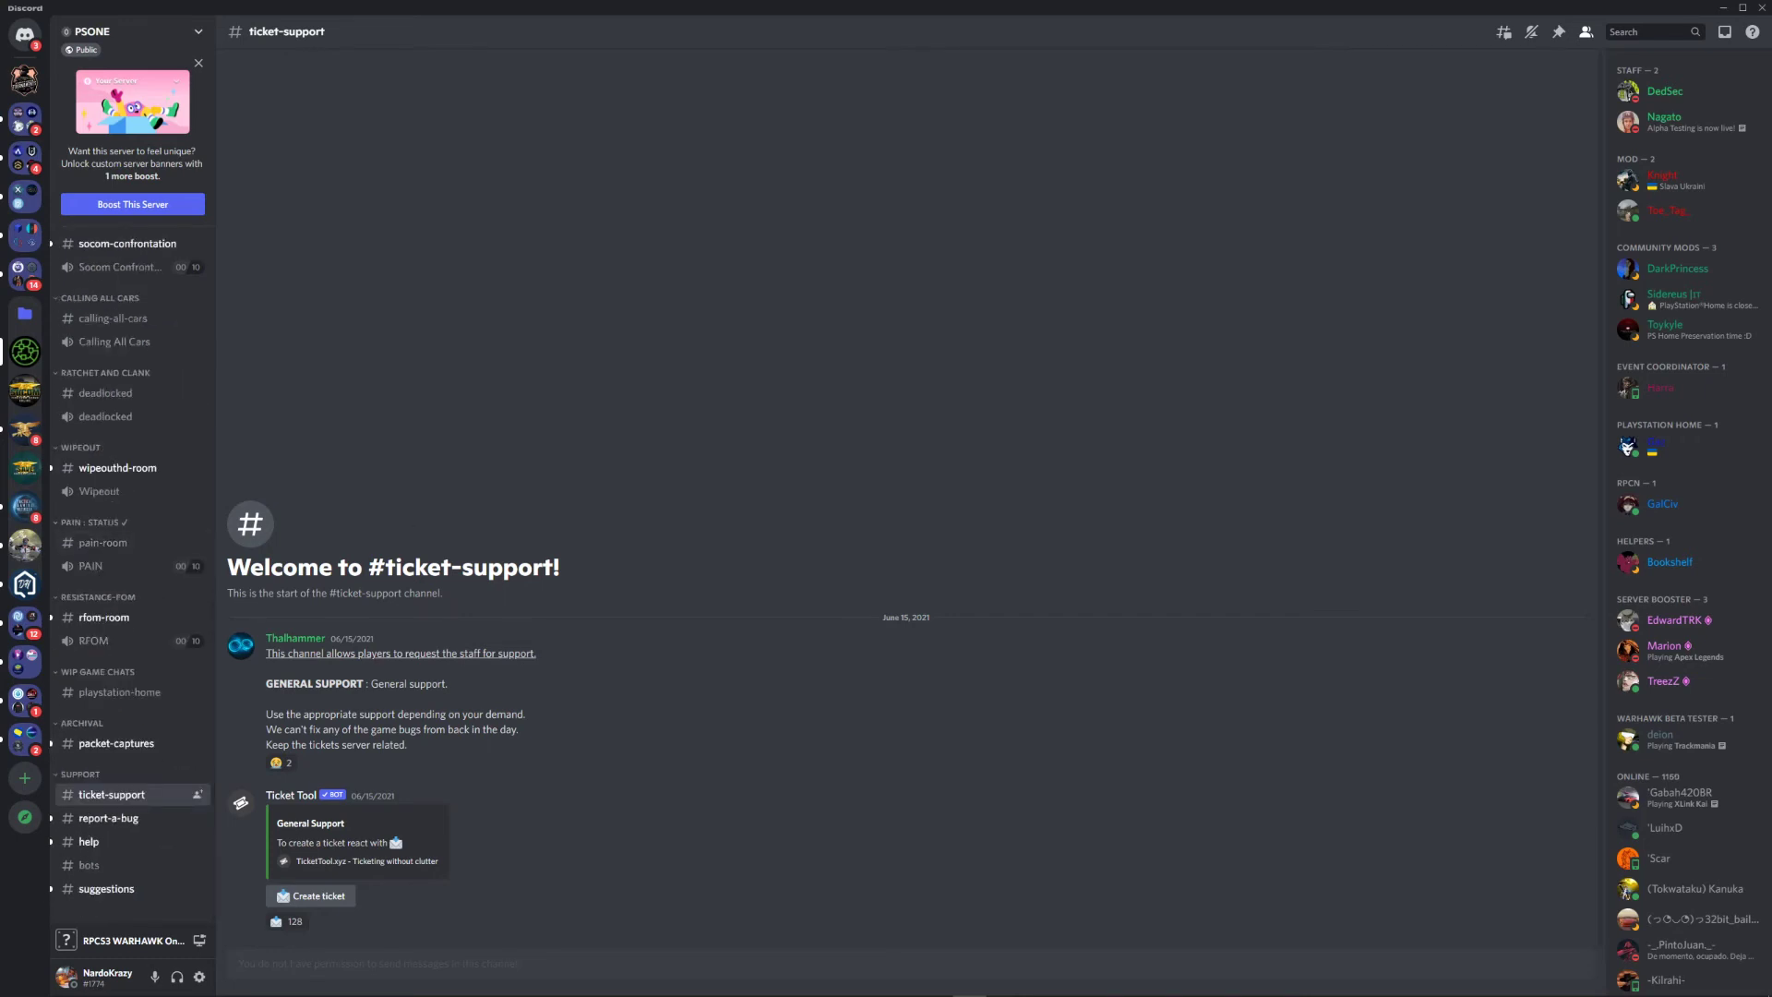
Switch to the Warhawk game, look at its server list, close the game, and minimize RPCS3 to return to Discord.
mouse_move(1205, 986)
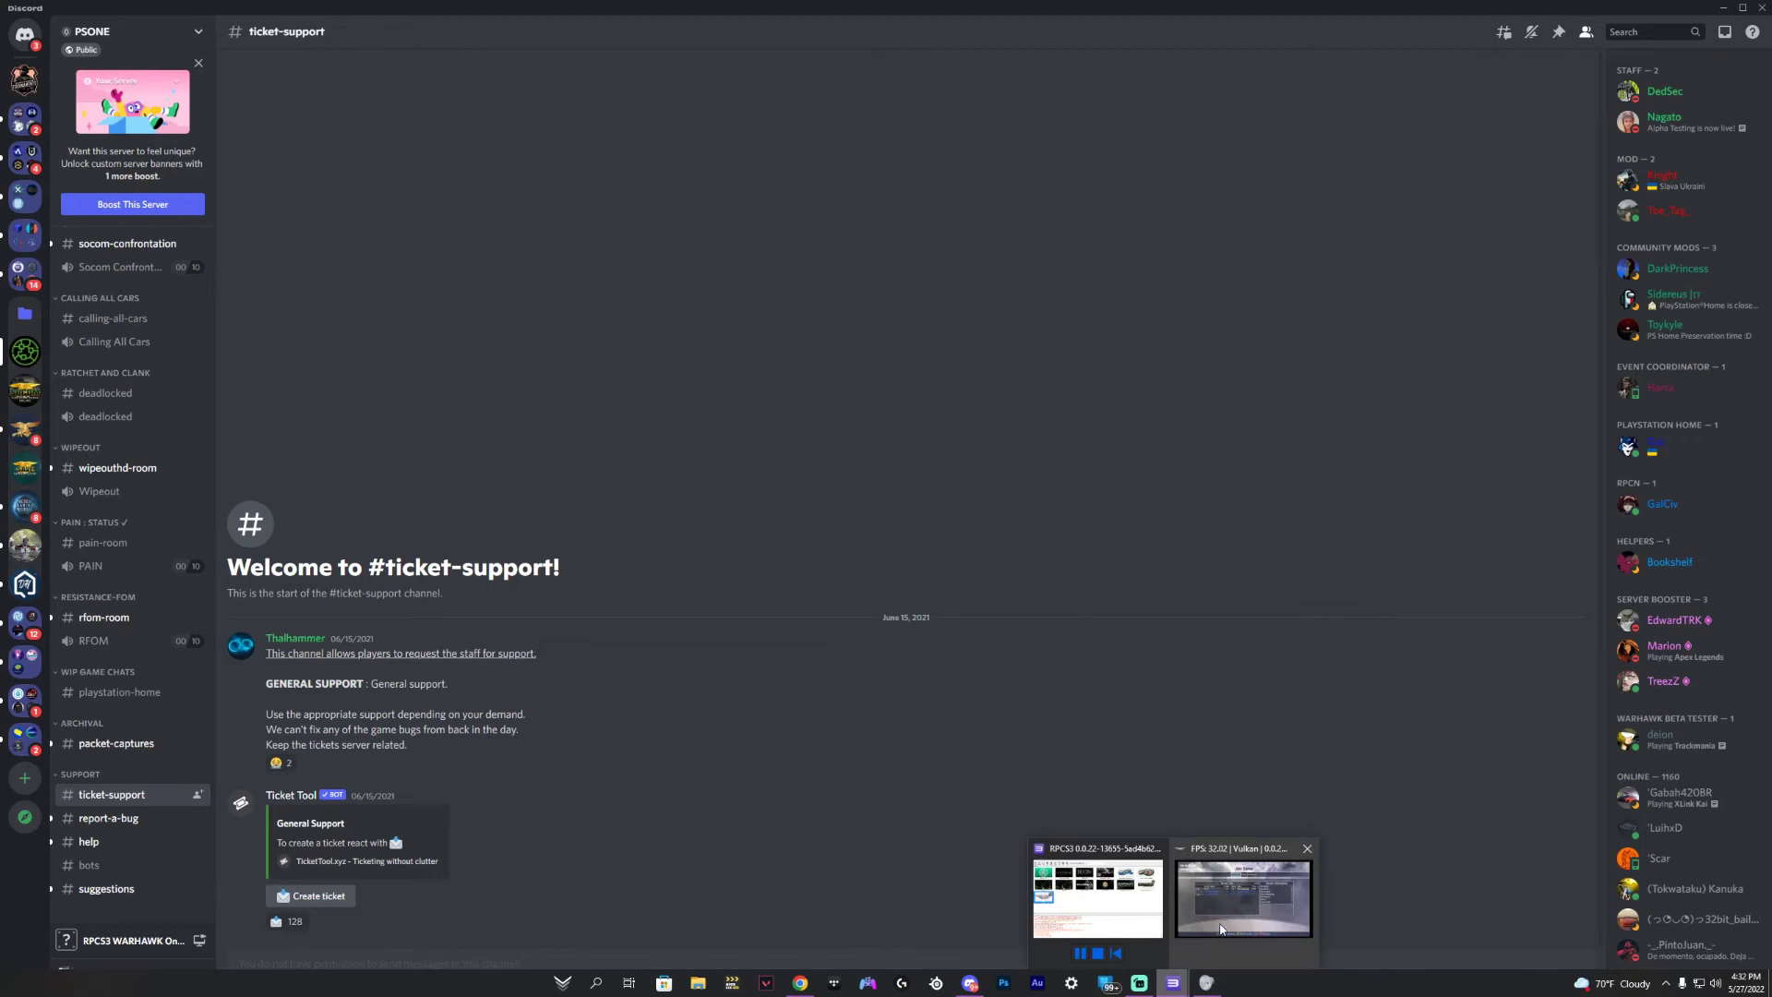
left_click(1128, 914)
left_click(1204, 889)
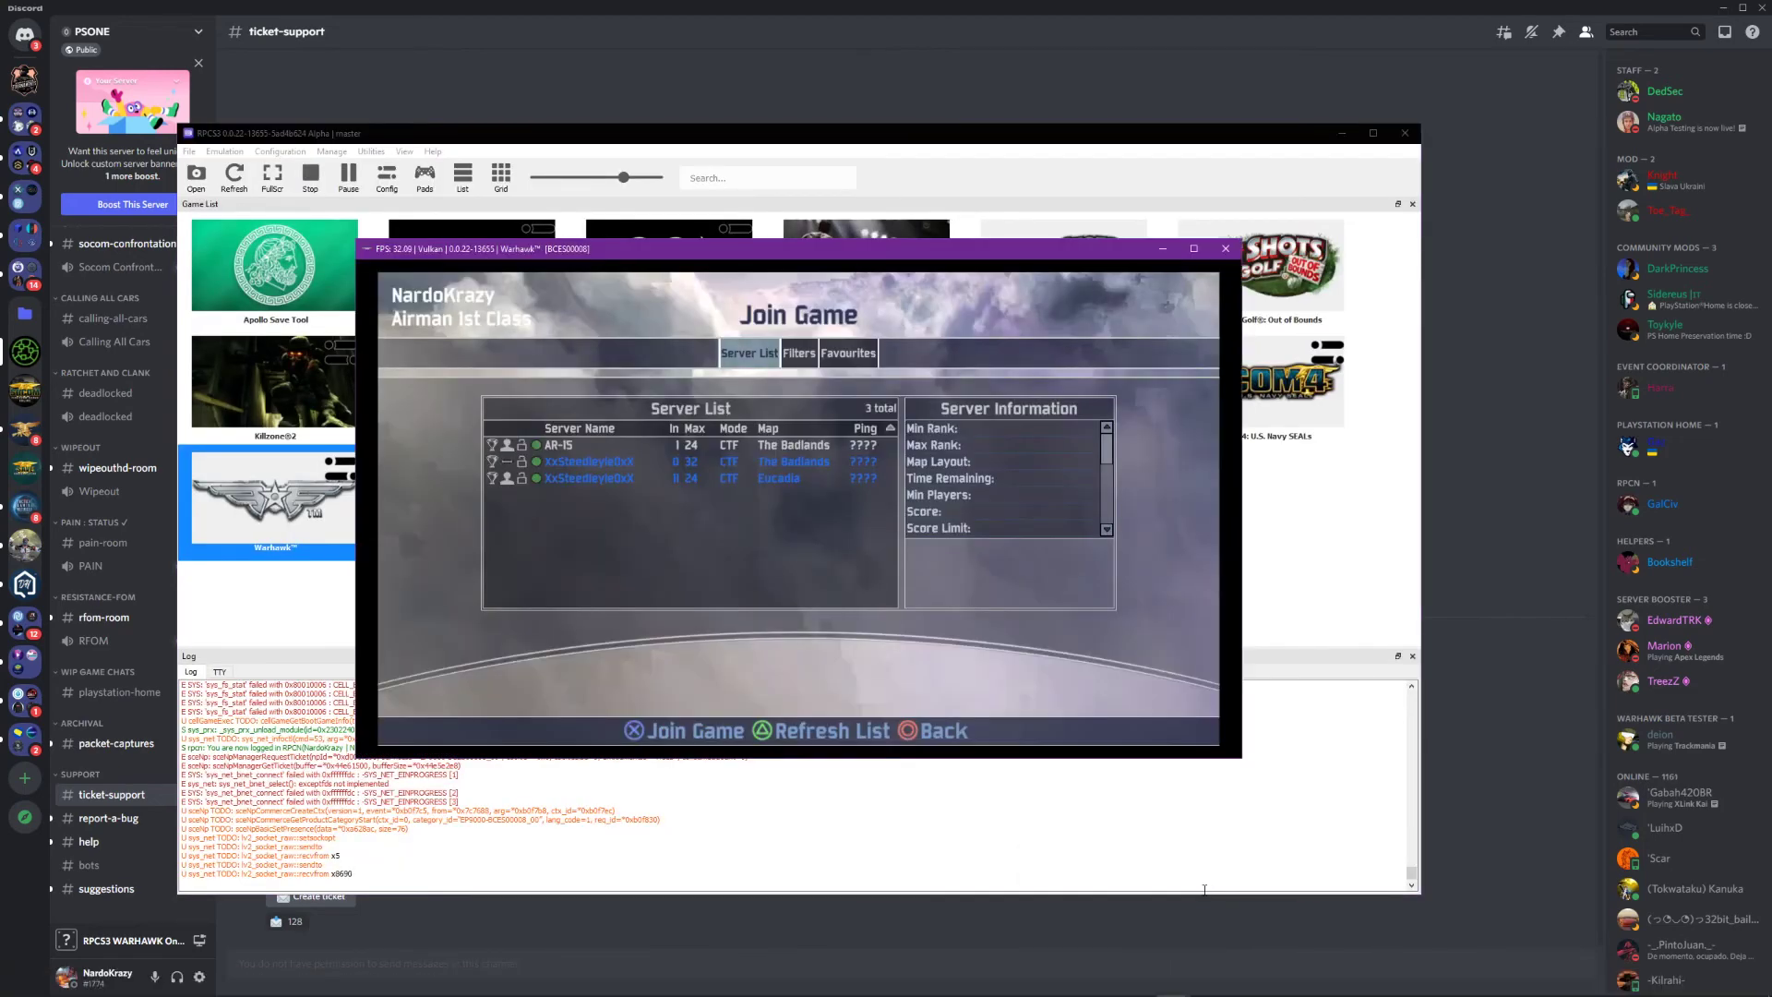
key("Right")
key("Left")
left_click(1225, 248)
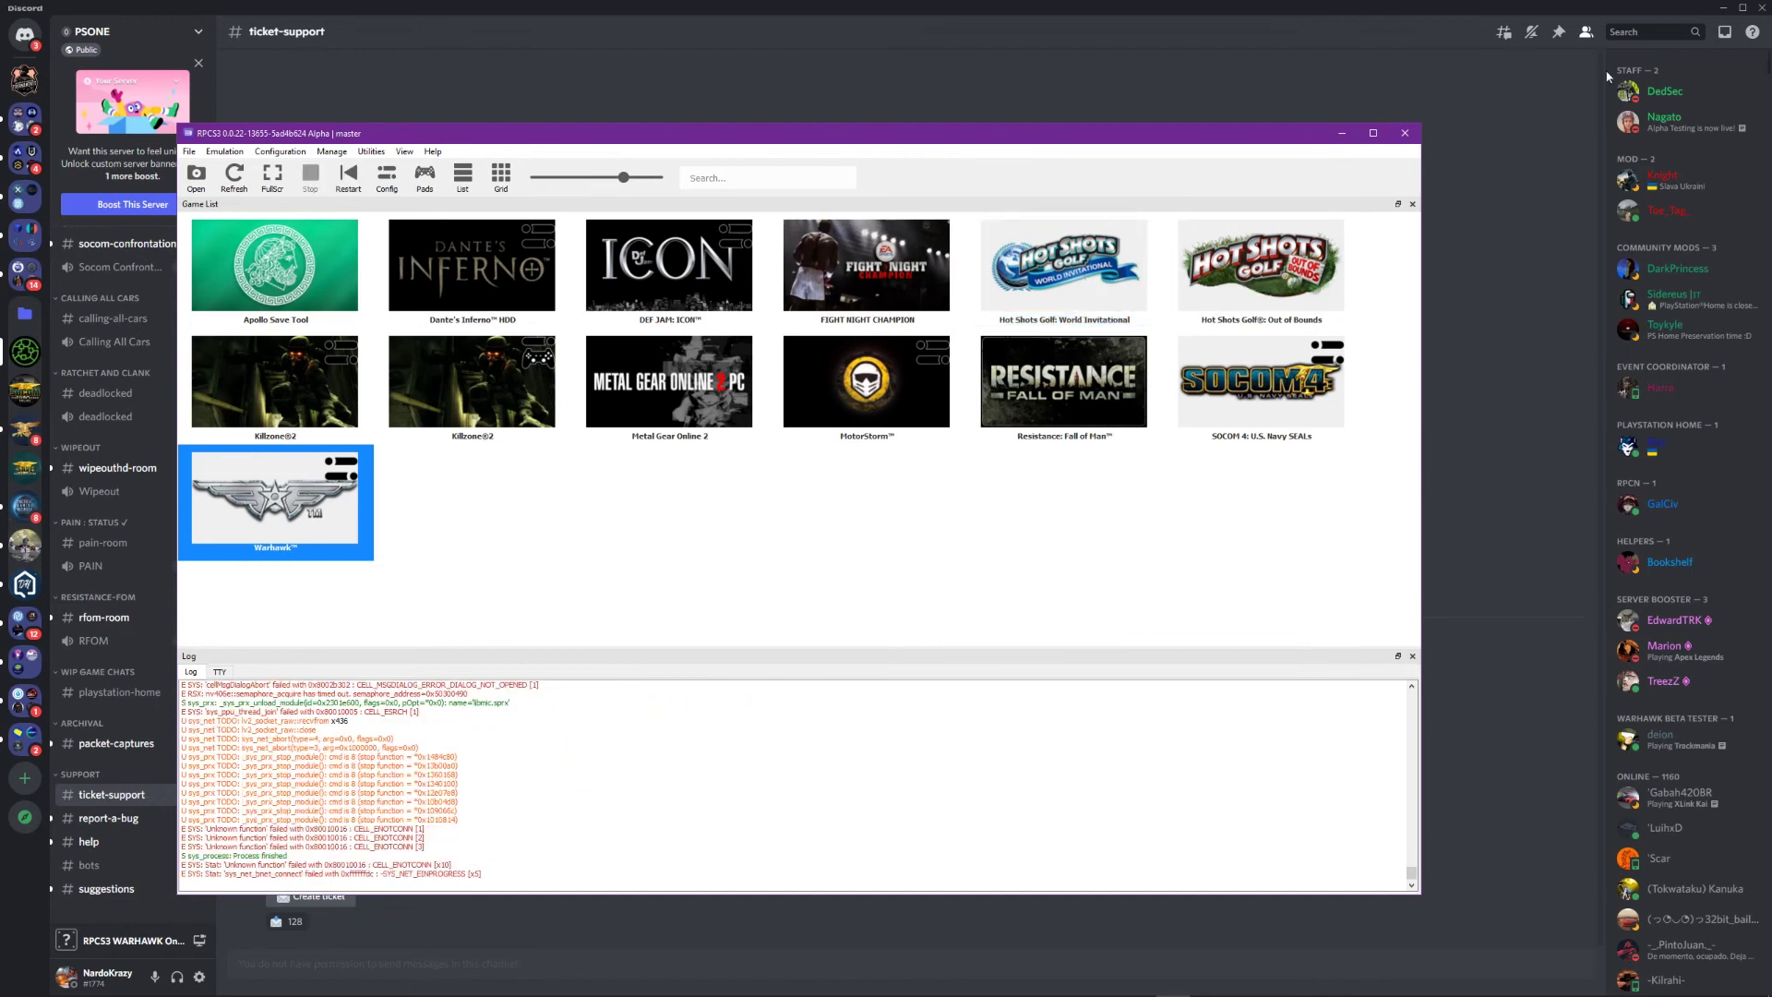
left_click(1341, 133)
Look over PSONE's supported games, and visit the SOCOM Community, SOCOM Fireteam Bravo and PS Rewired servers.
scroll(98, 420, "up", 10)
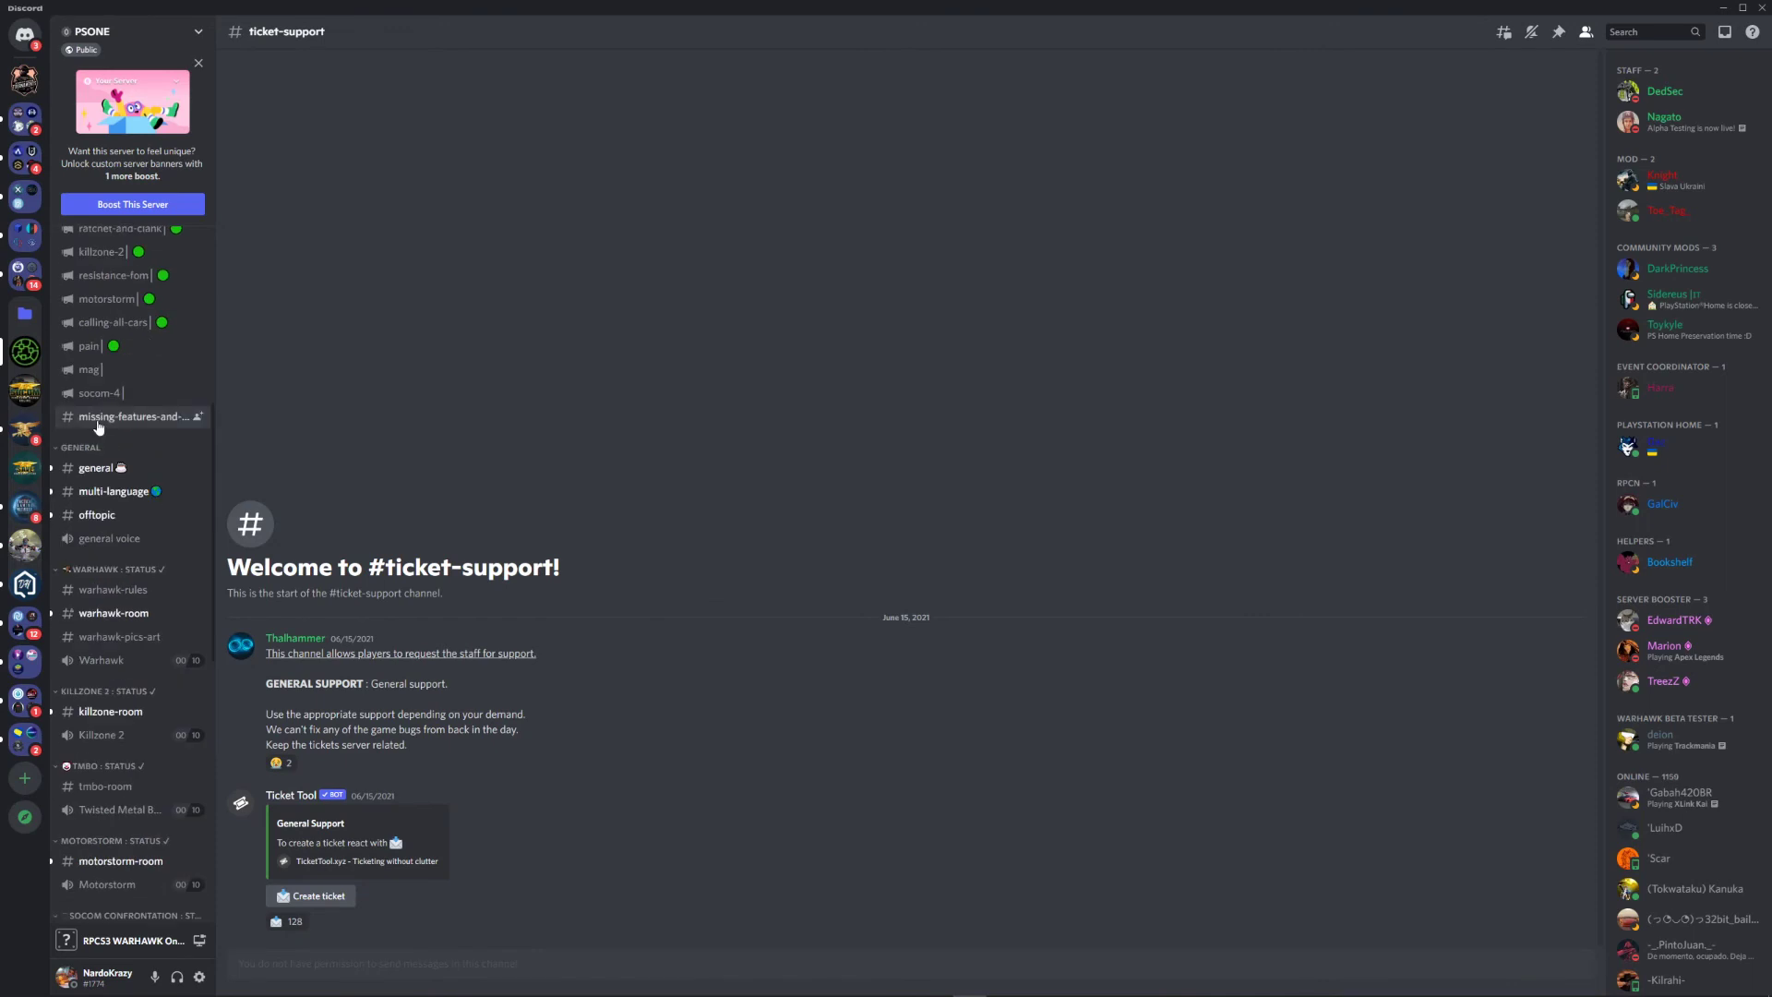
scroll(99, 427, "up", 3)
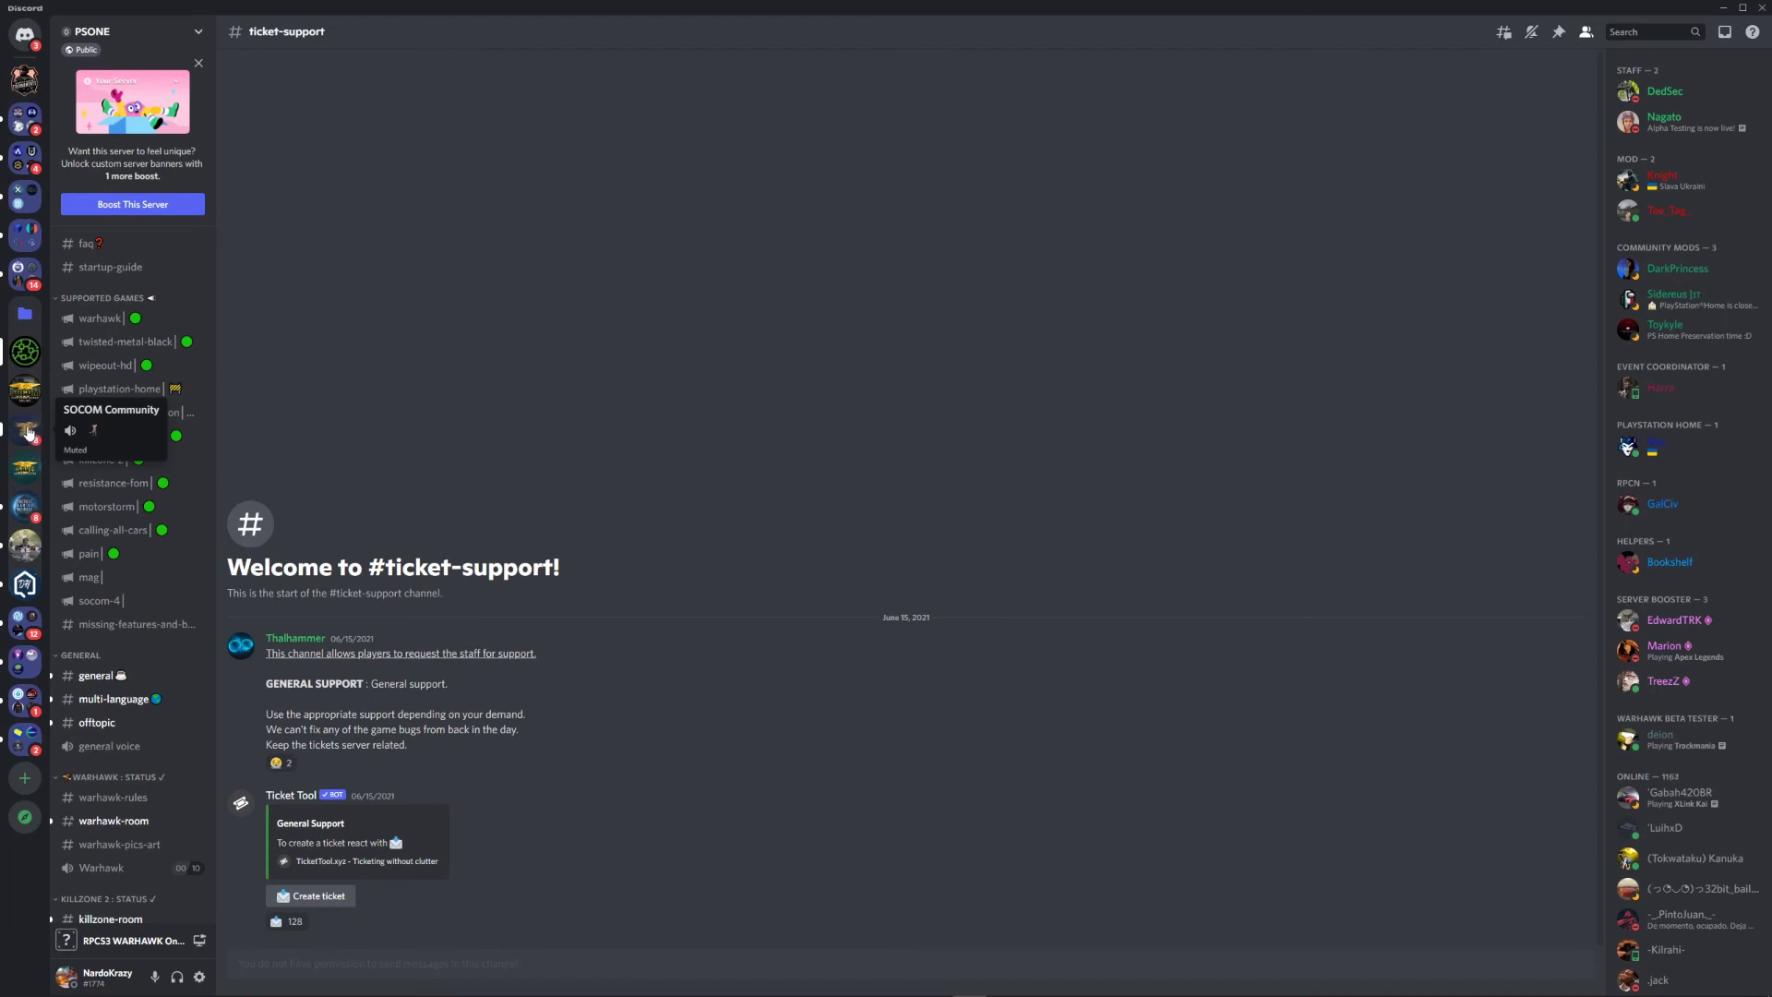
left_click(28, 432)
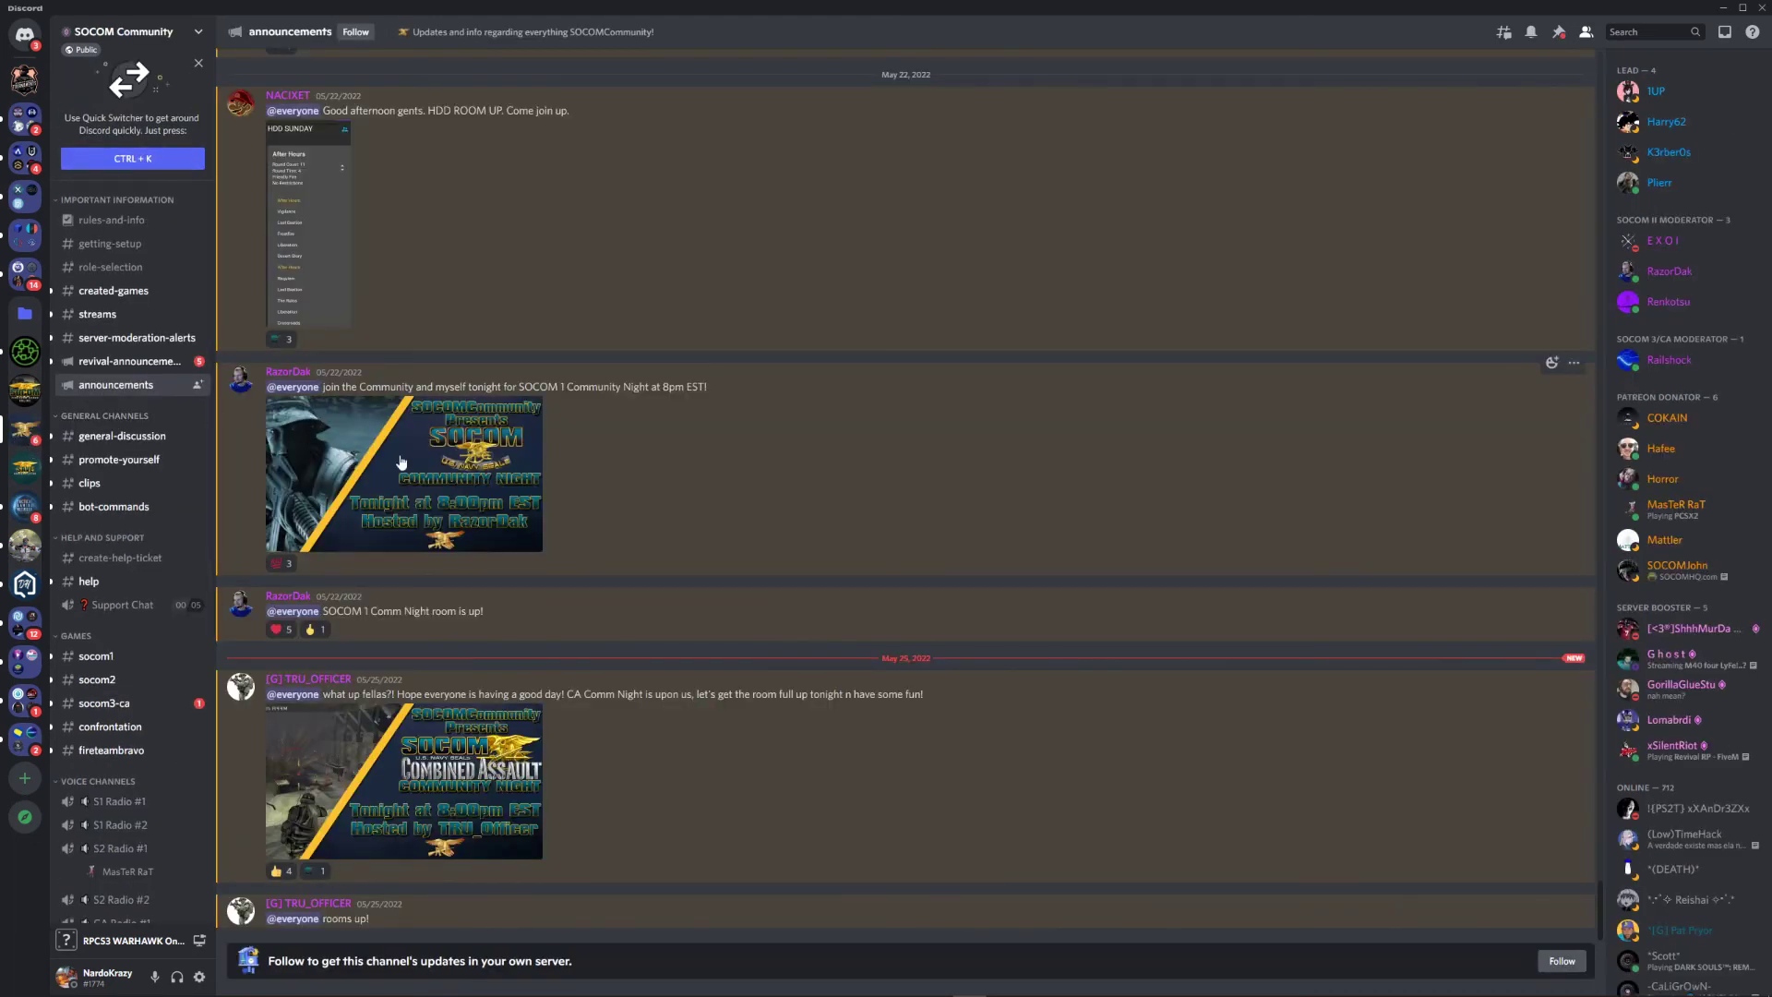
left_click(26, 392)
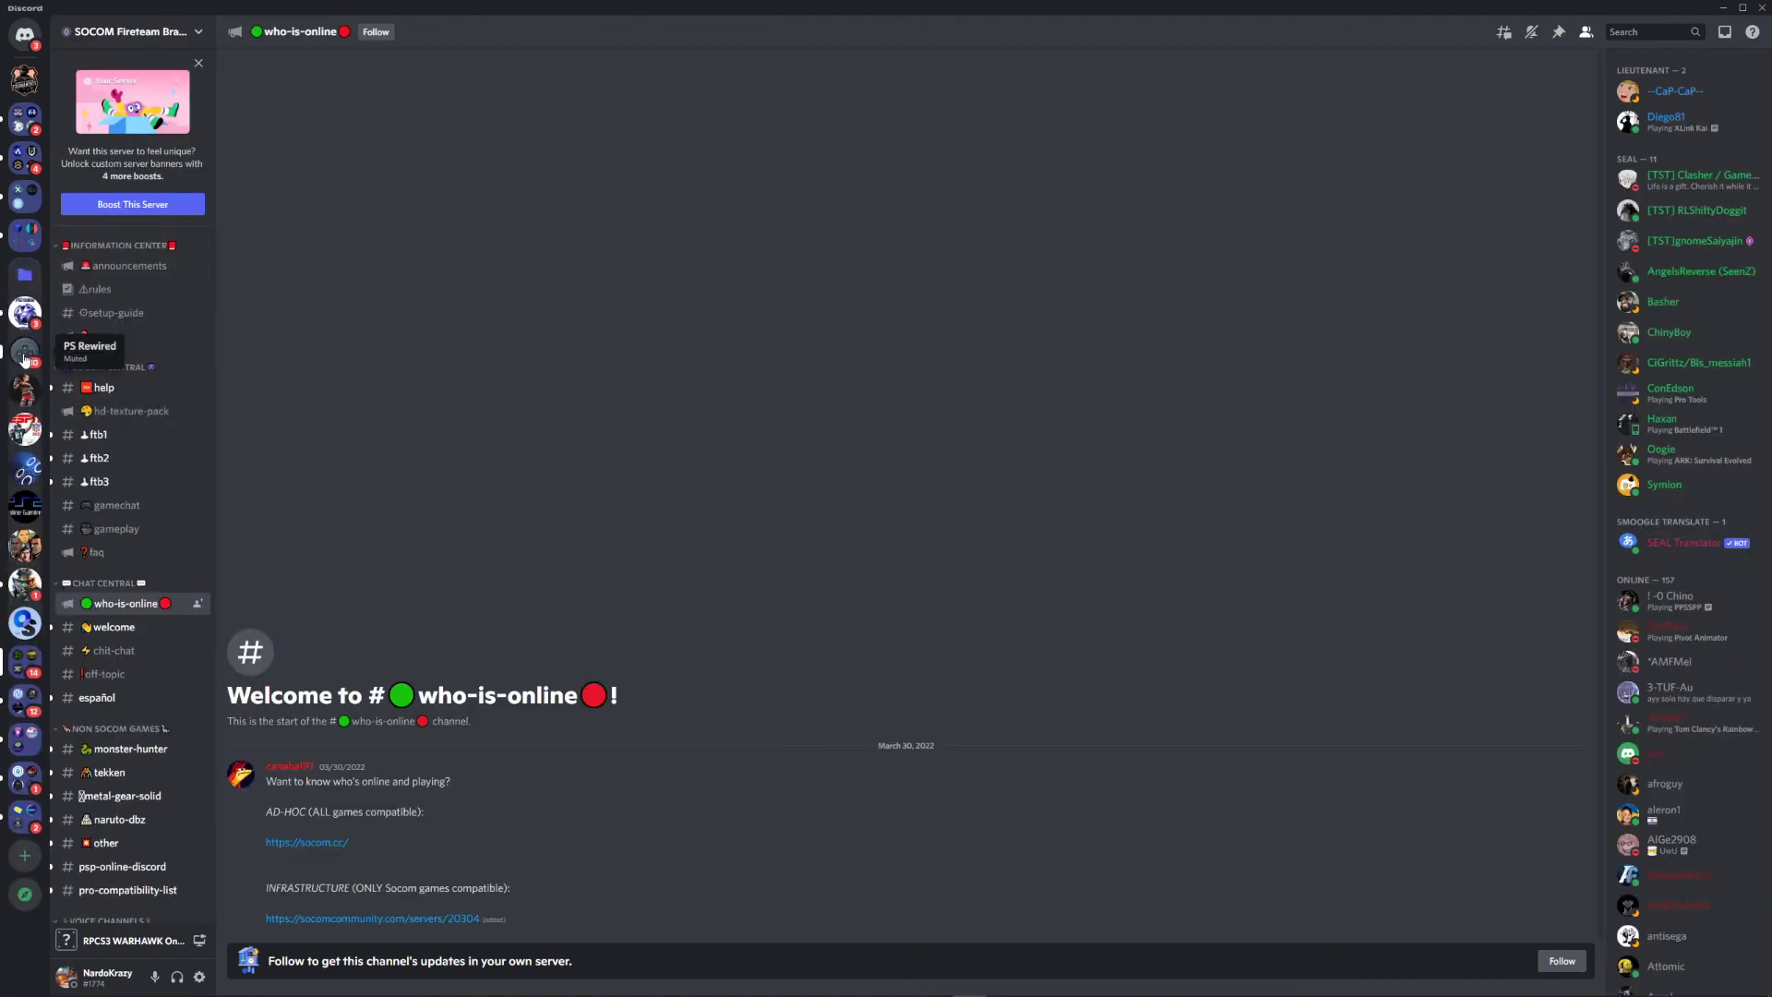
left_click(25, 357)
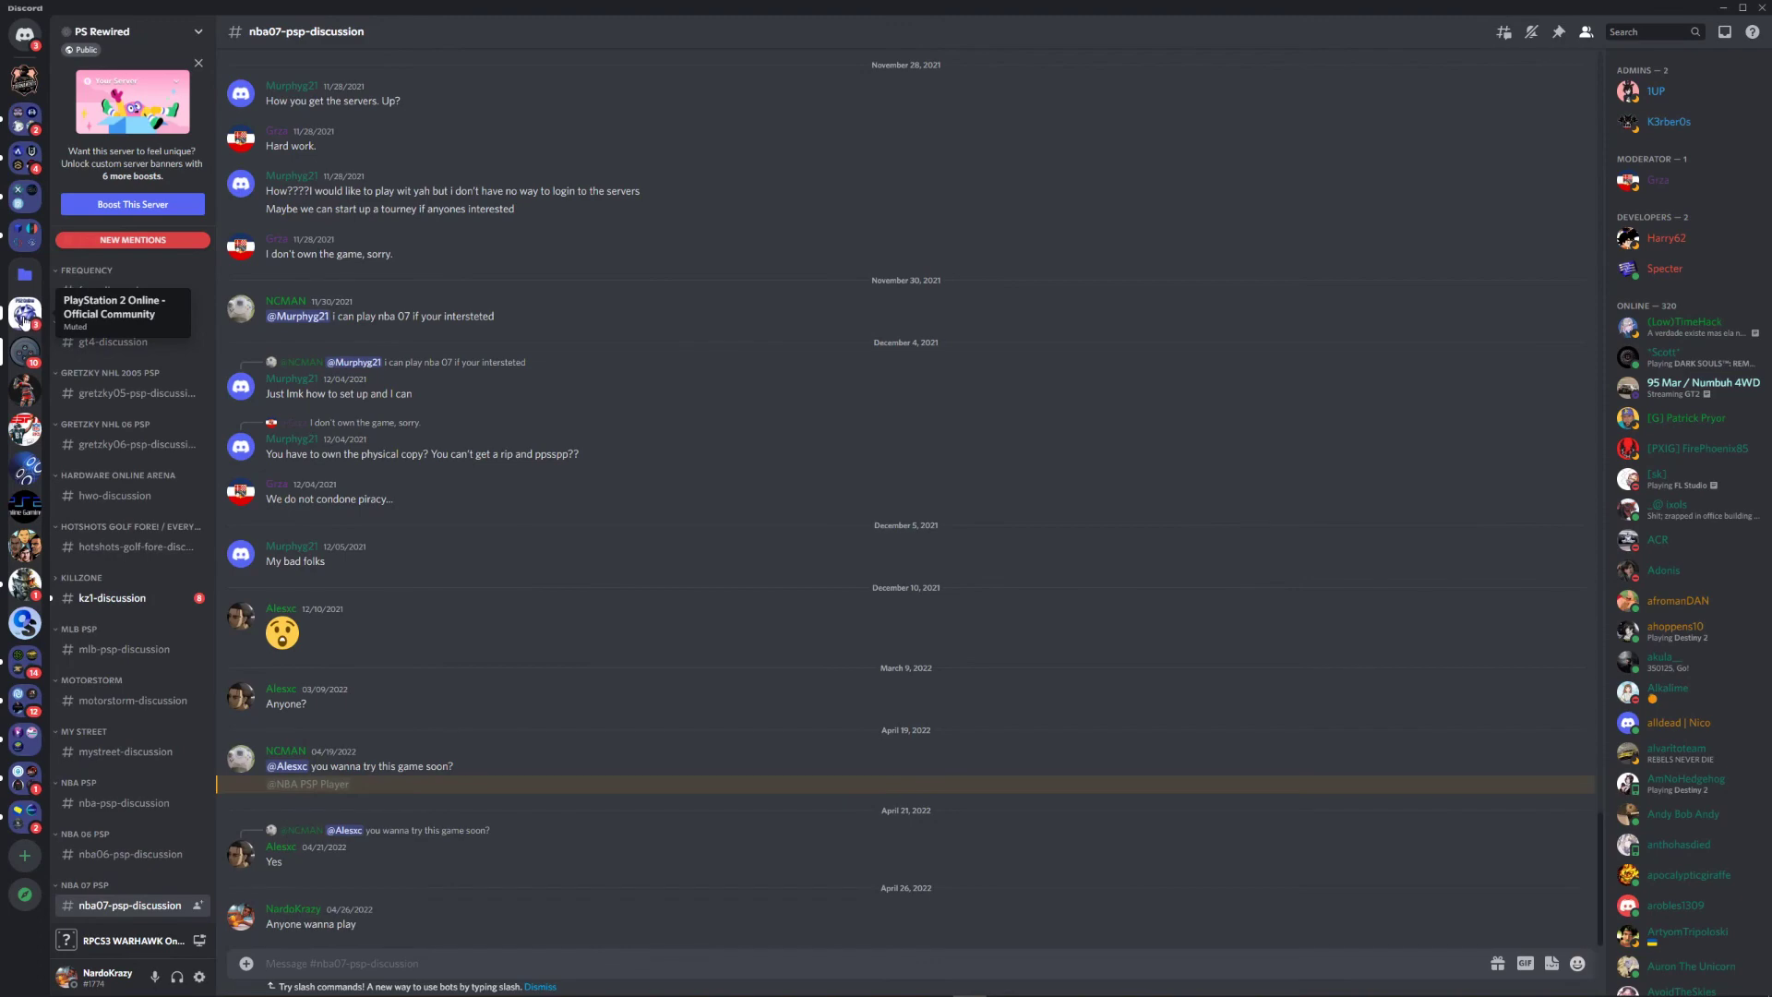
Open the PlayStation 2 Online server and view its call-of-duty-3 and urban-chaos-riot-response channels.
left_click(25, 314)
left_click(130, 397)
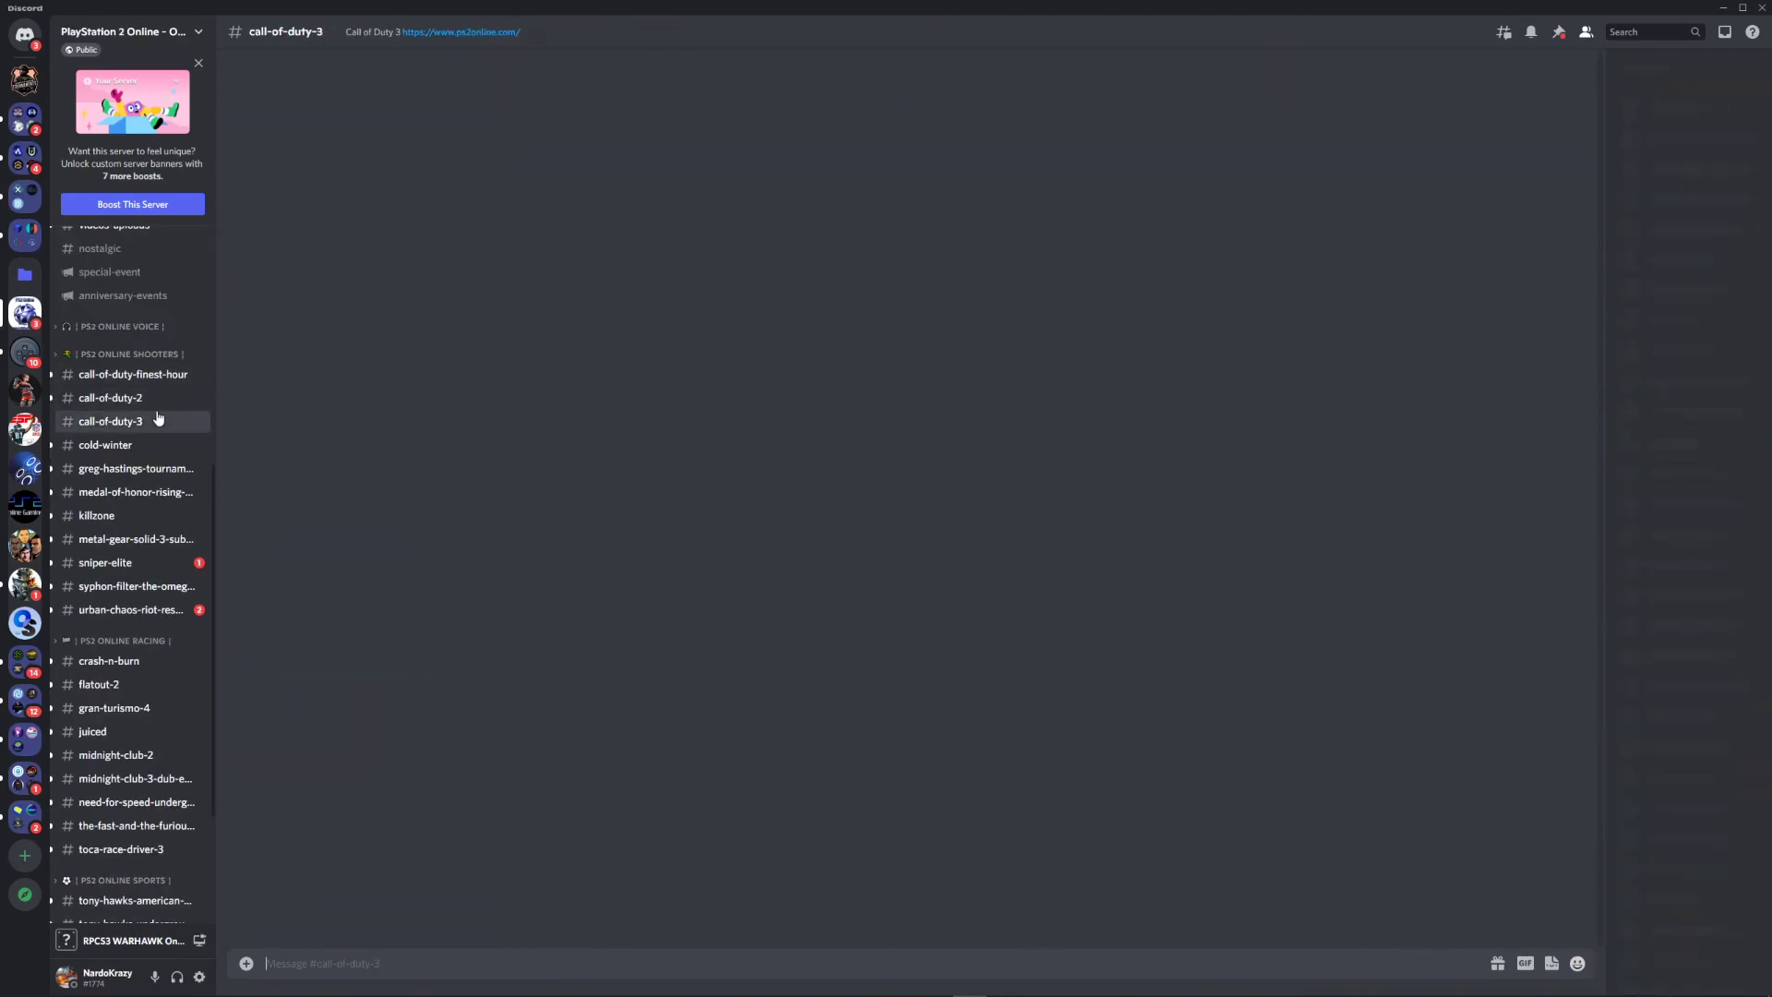
left_click(129, 420)
scroll(159, 420, "down", 1)
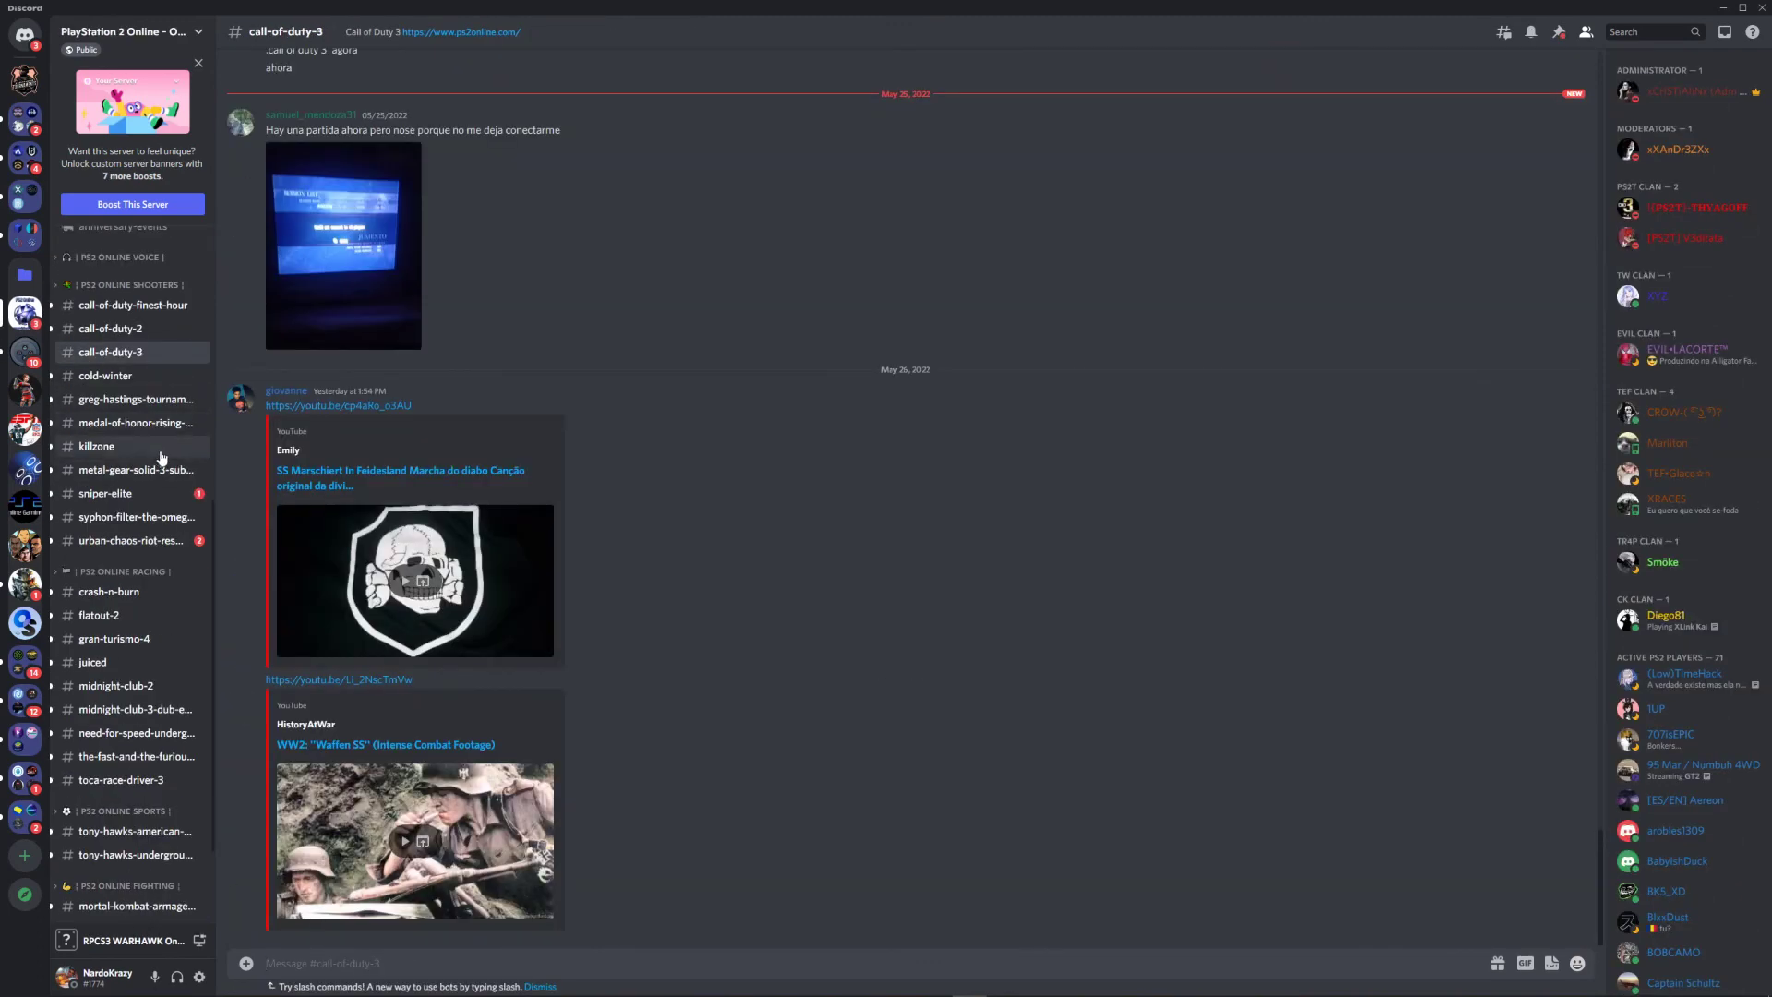
scroll(152, 452, "down", 2)
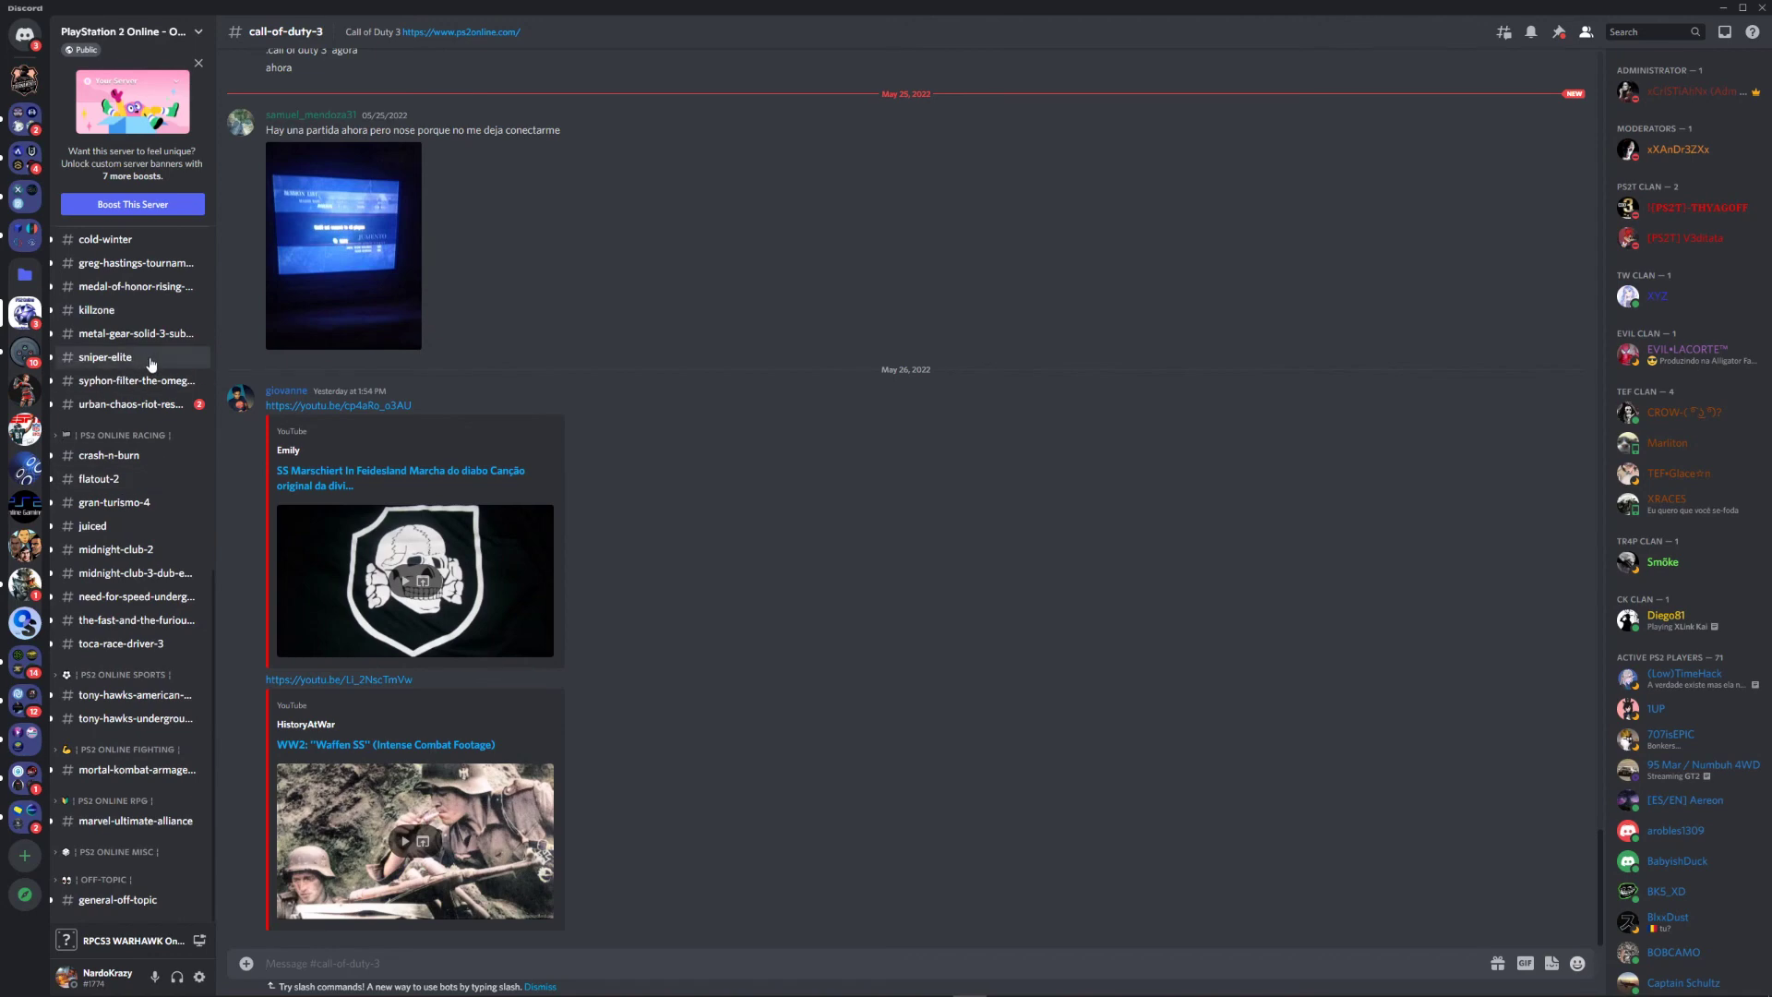
left_click(154, 404)
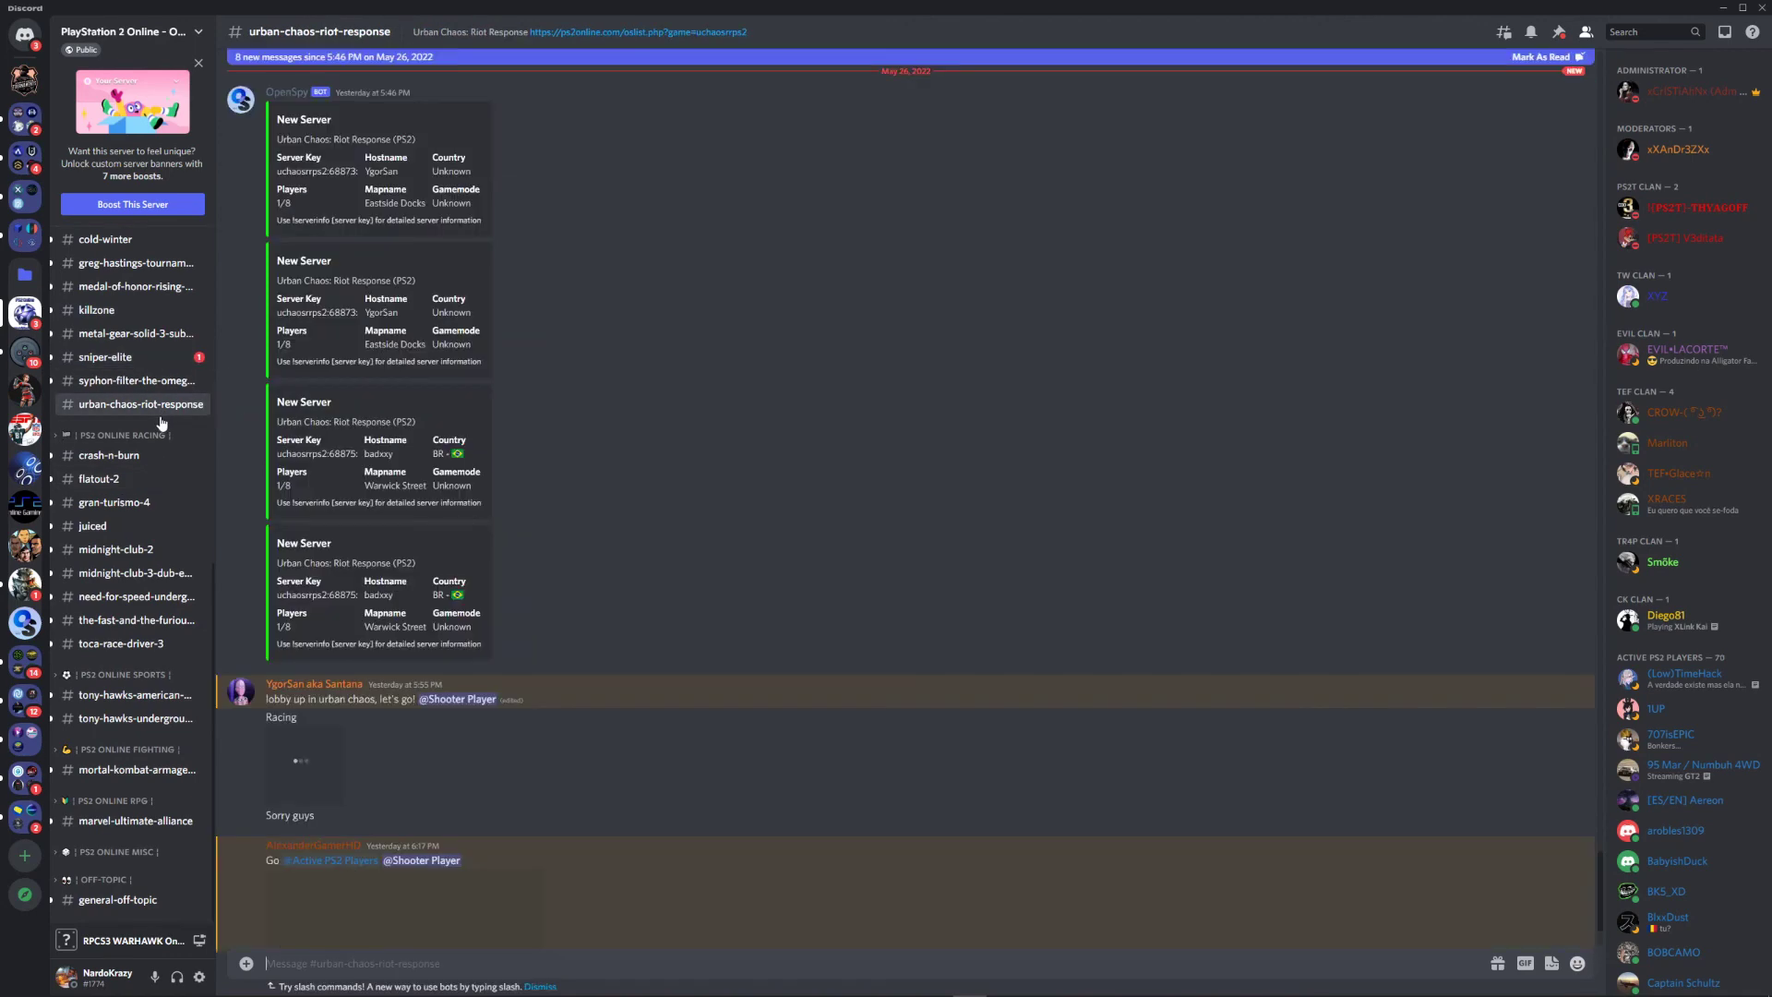
Expand the PS2 online racing and fighting categories, and view the hot-shots-golf-fore and tony-hawks-underground-2 channels.
scroll(159, 553, "up", 2)
left_click(115, 574)
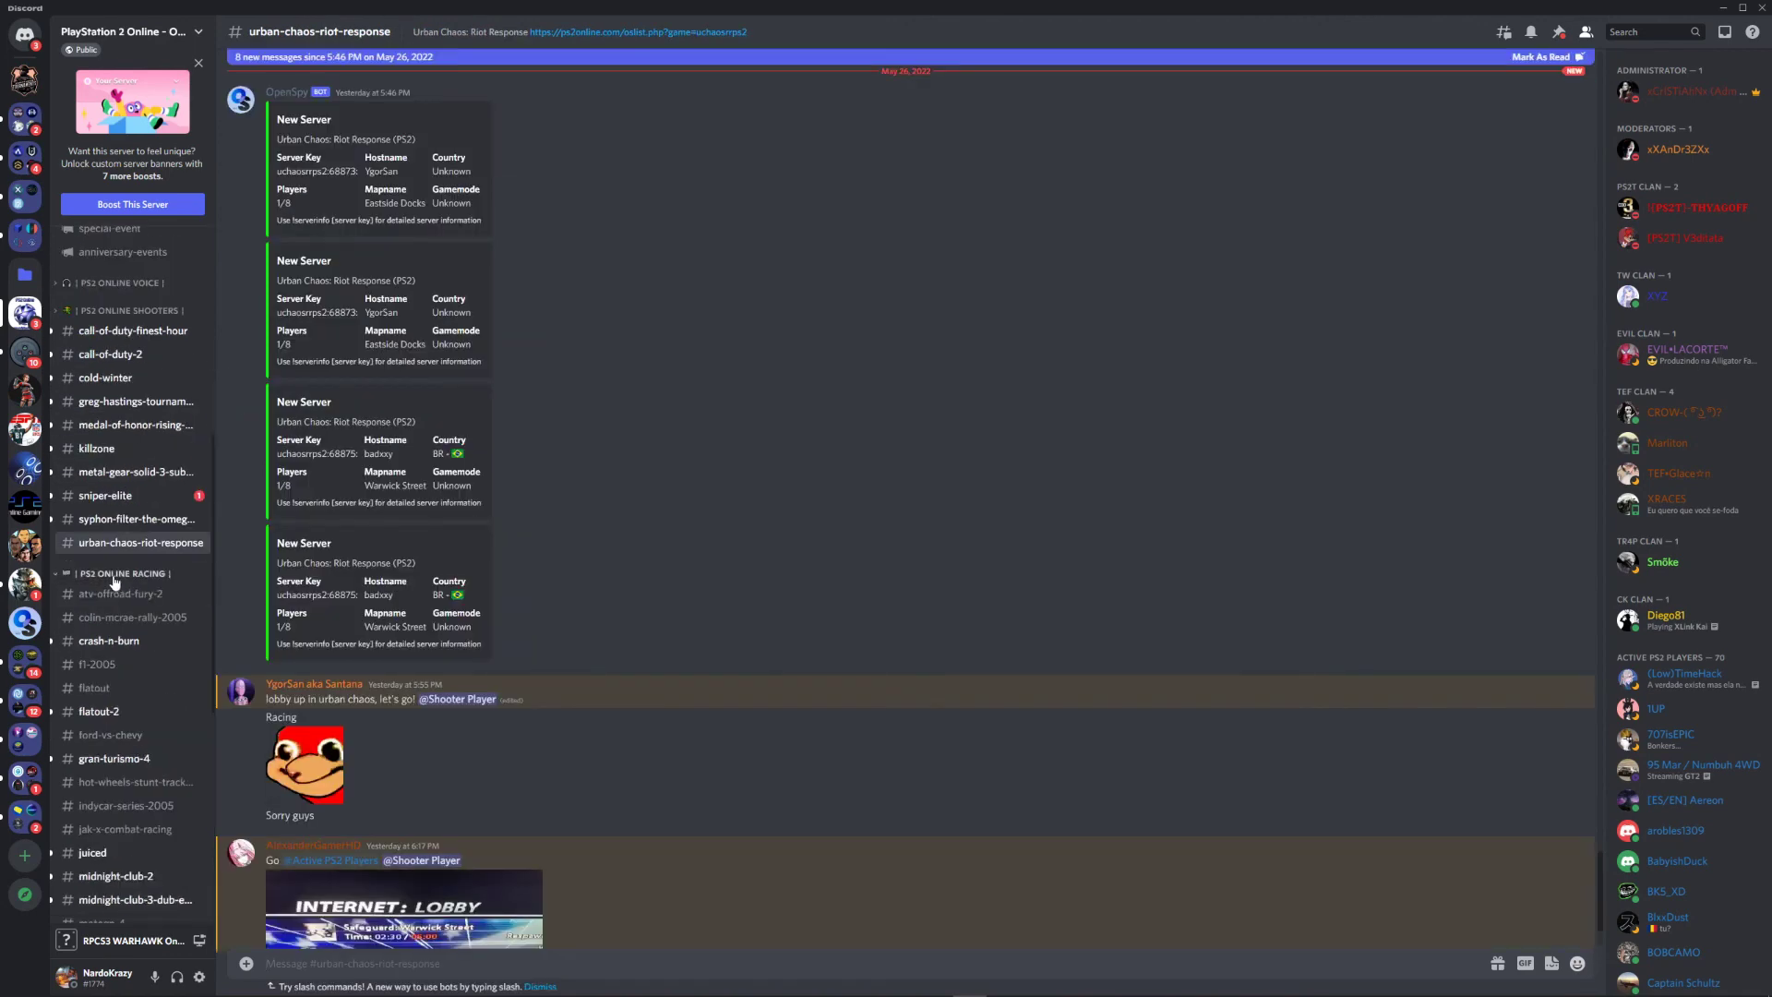
scroll(115, 579, "down", 12)
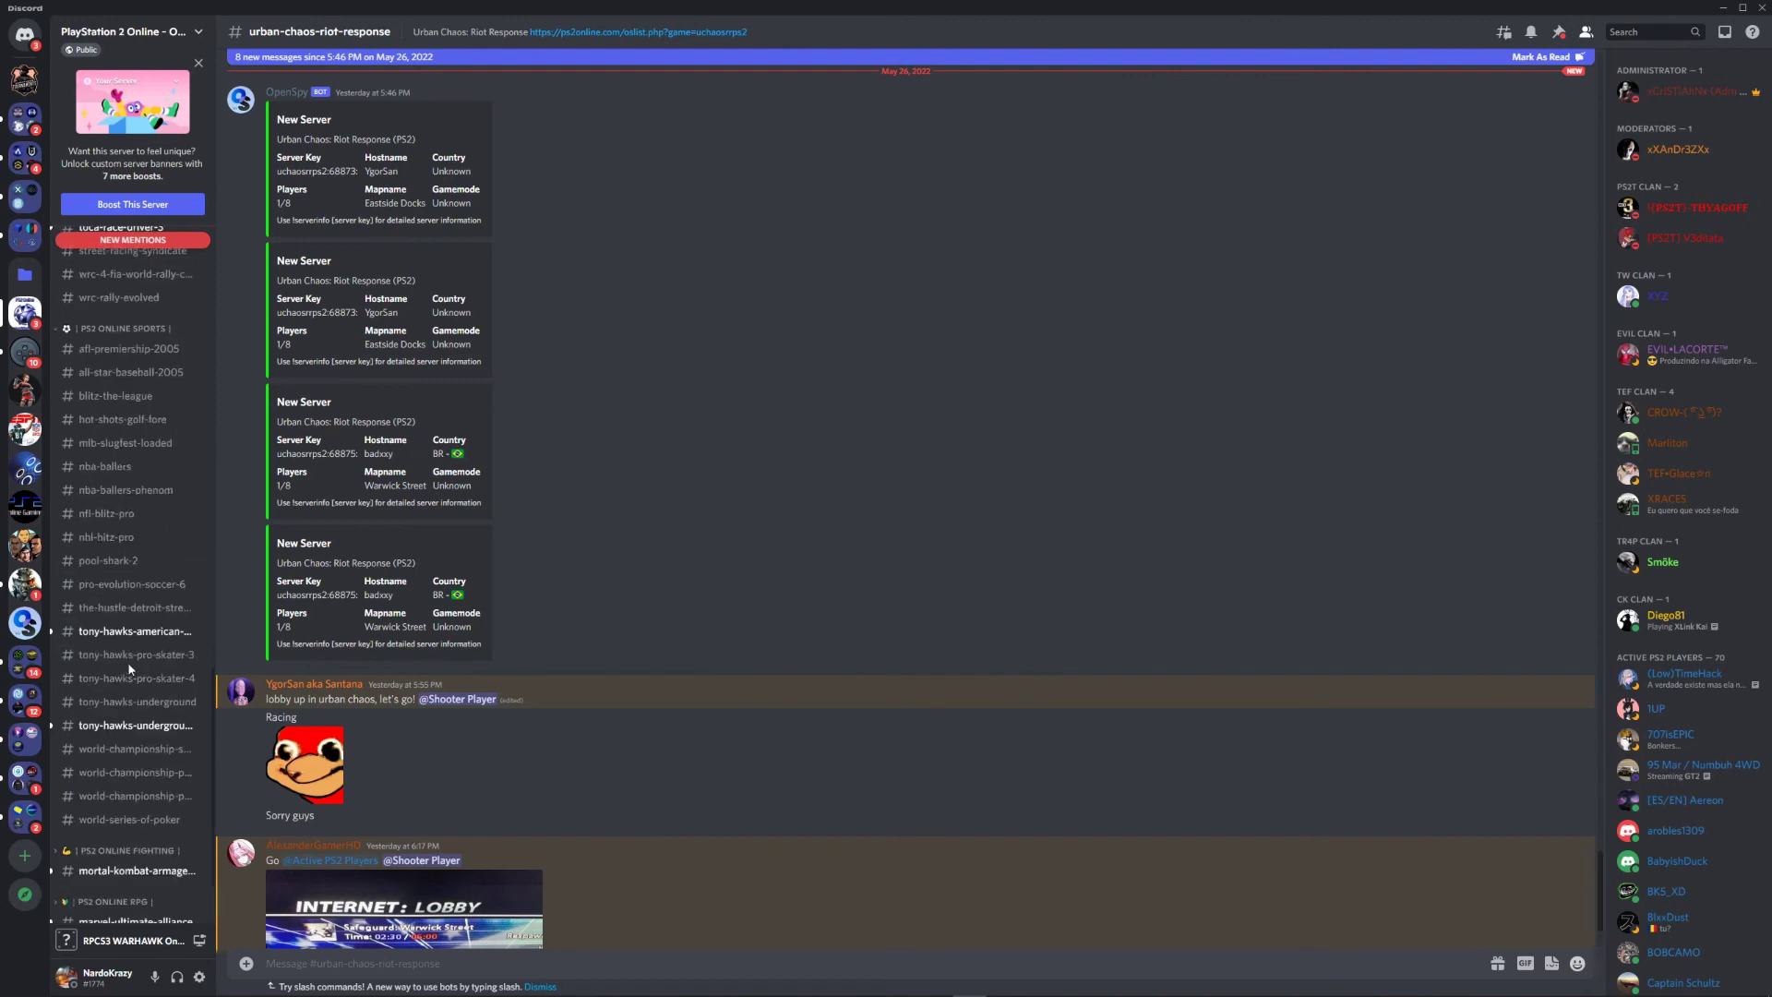
left_click(120, 419)
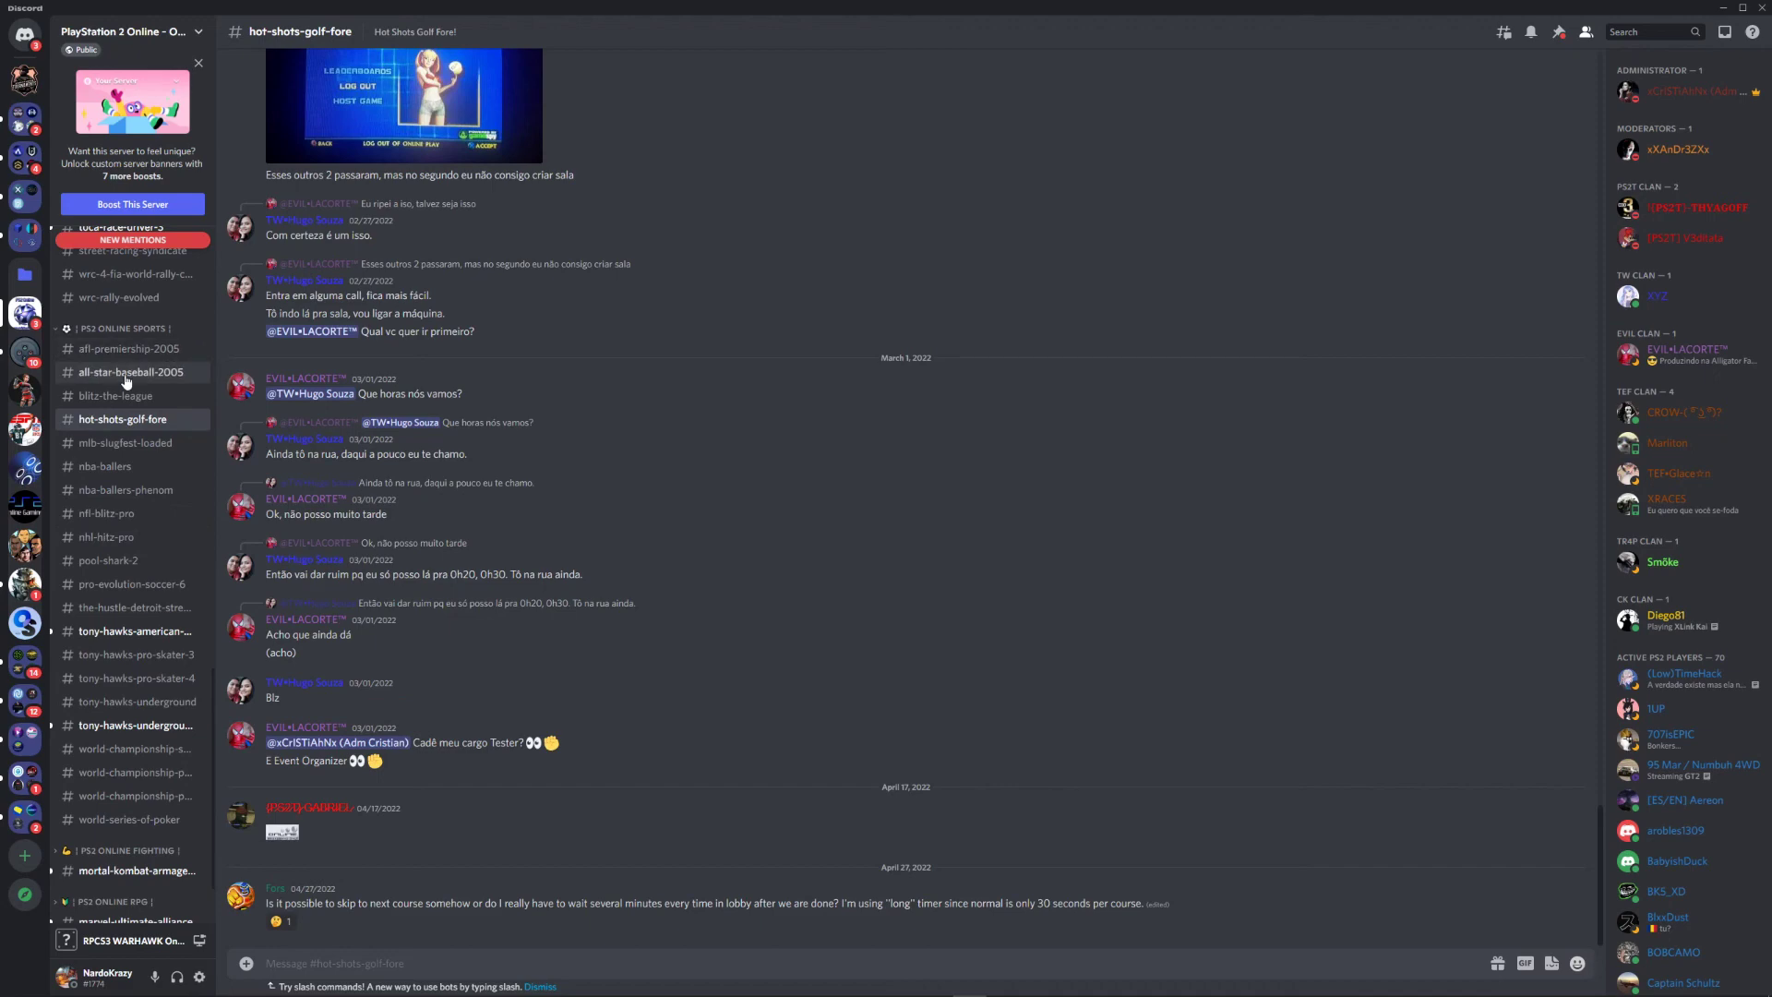
scroll(124, 622, "down", 2)
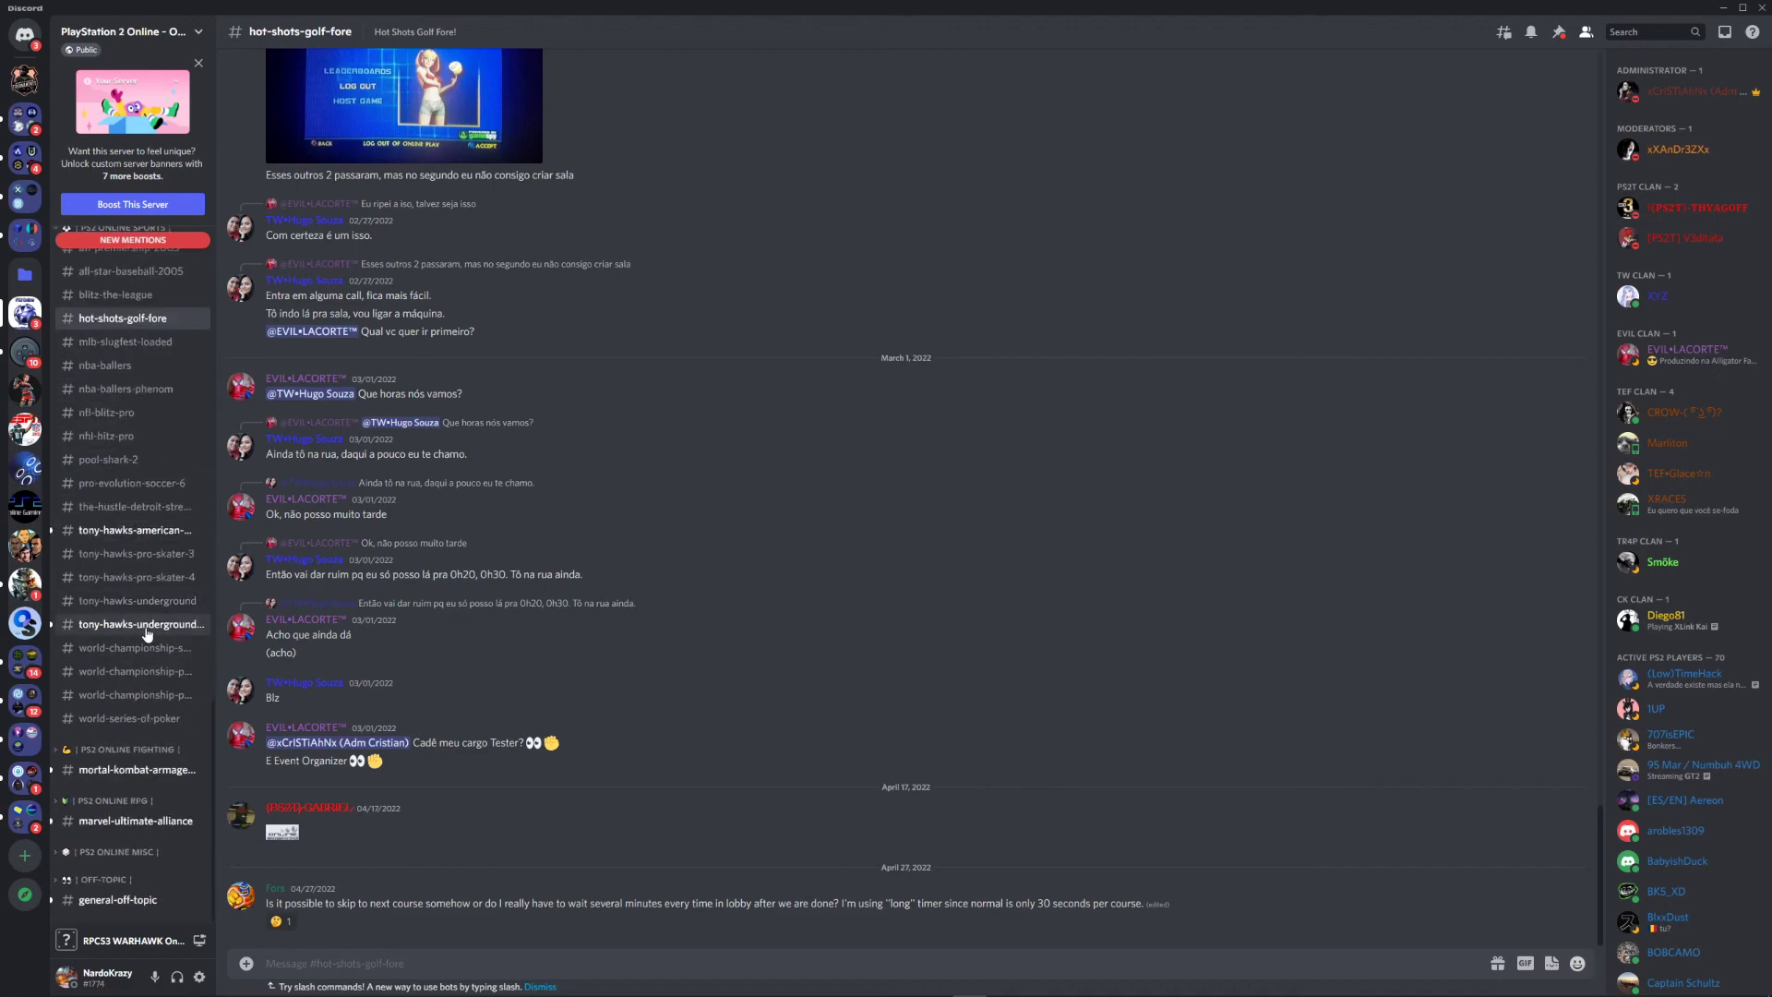
left_click(146, 627)
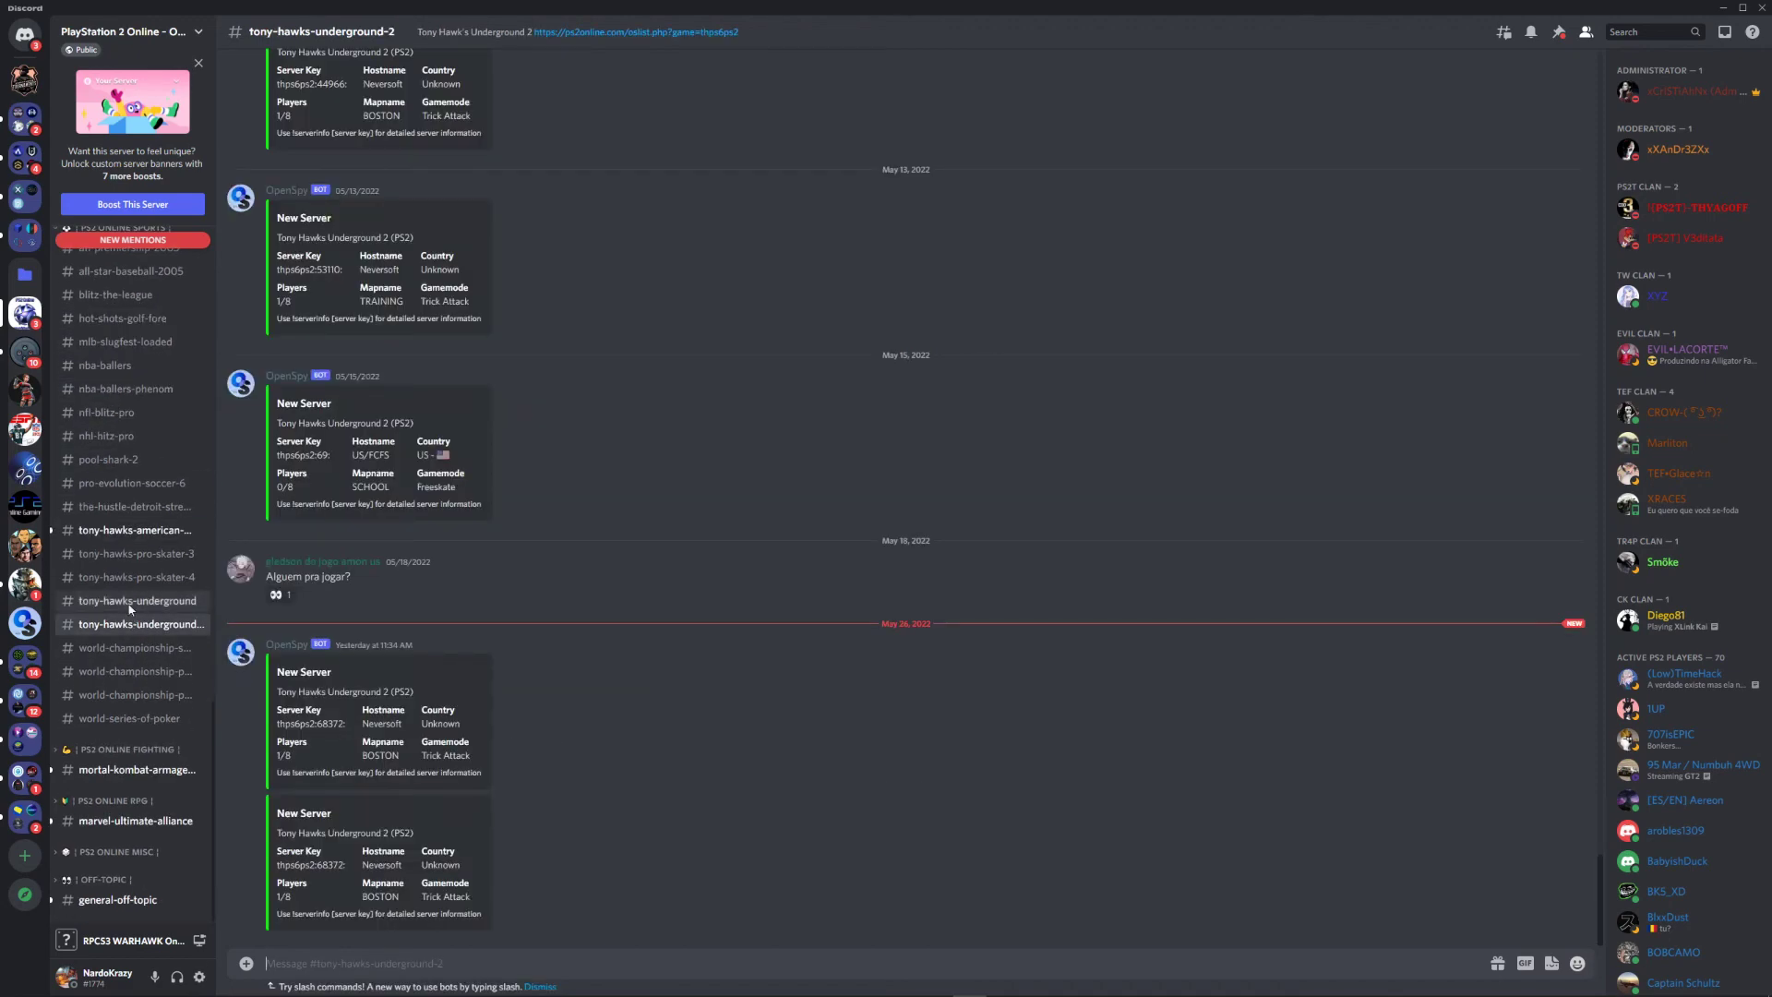
left_click(156, 748)
scroll(157, 751, "down", 1)
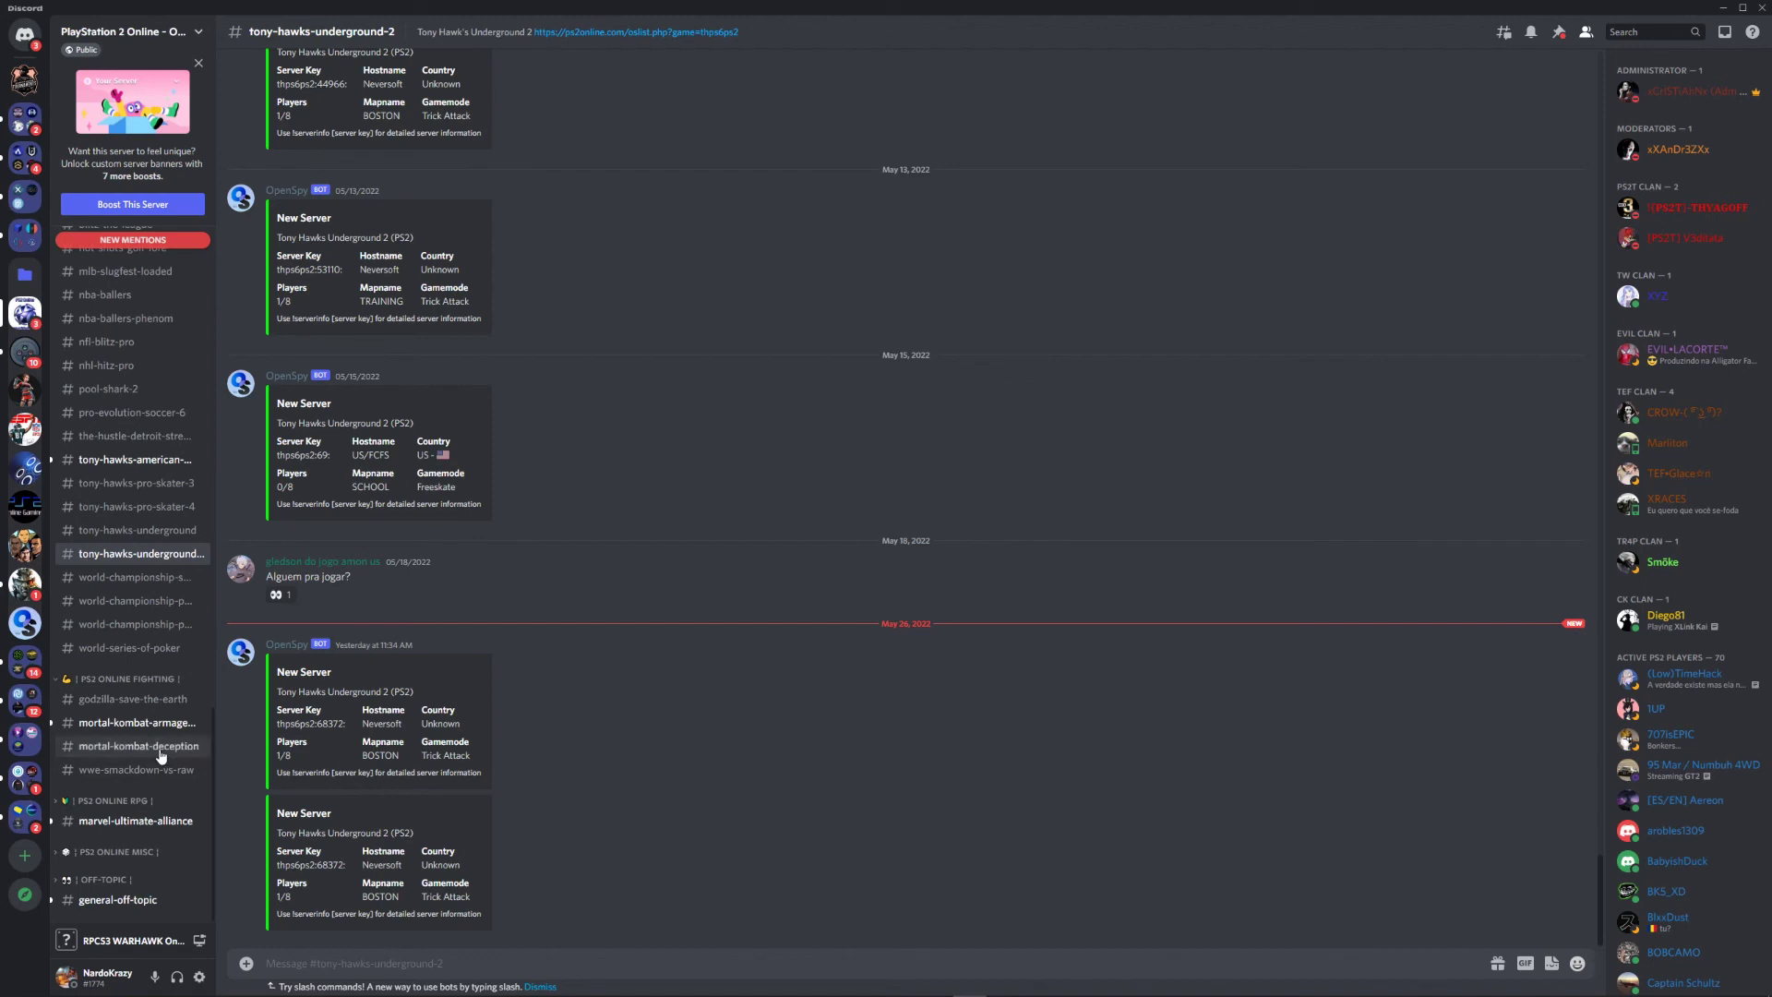
scroll(139, 770, "up", 10)
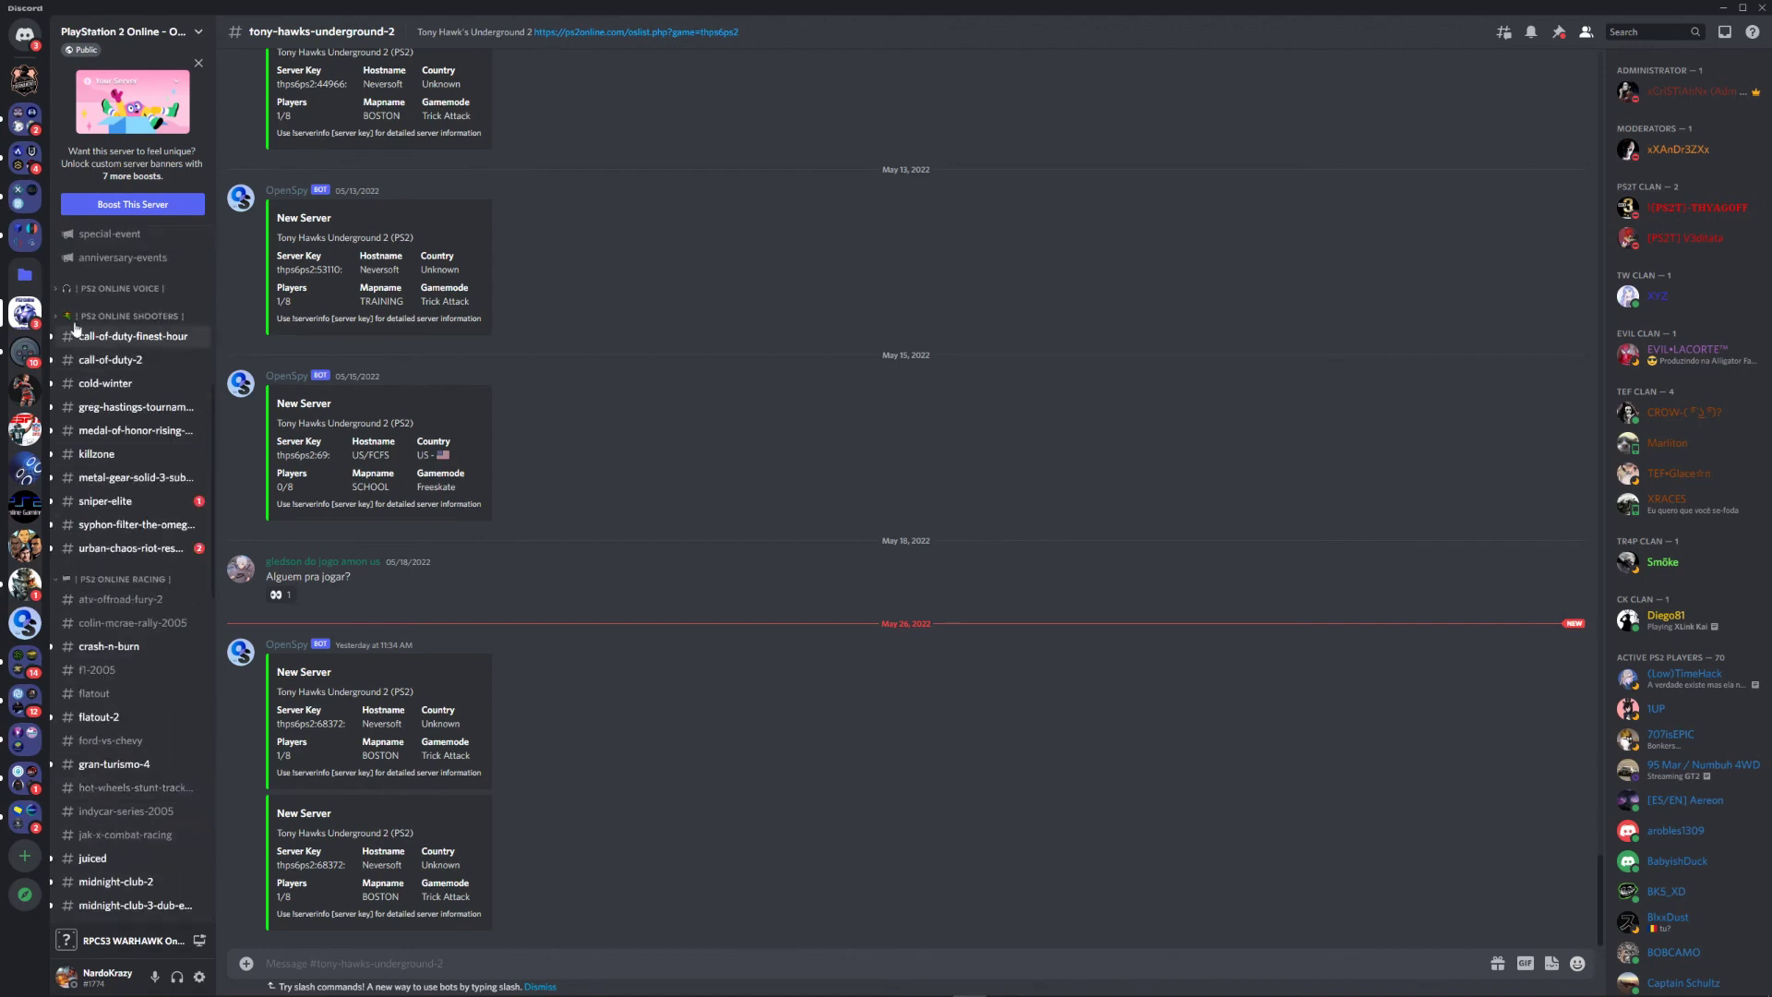
Open the Ryujinx server from its server folder and read the latest messages in the ldn-splatoon channel.
left_click(29, 245)
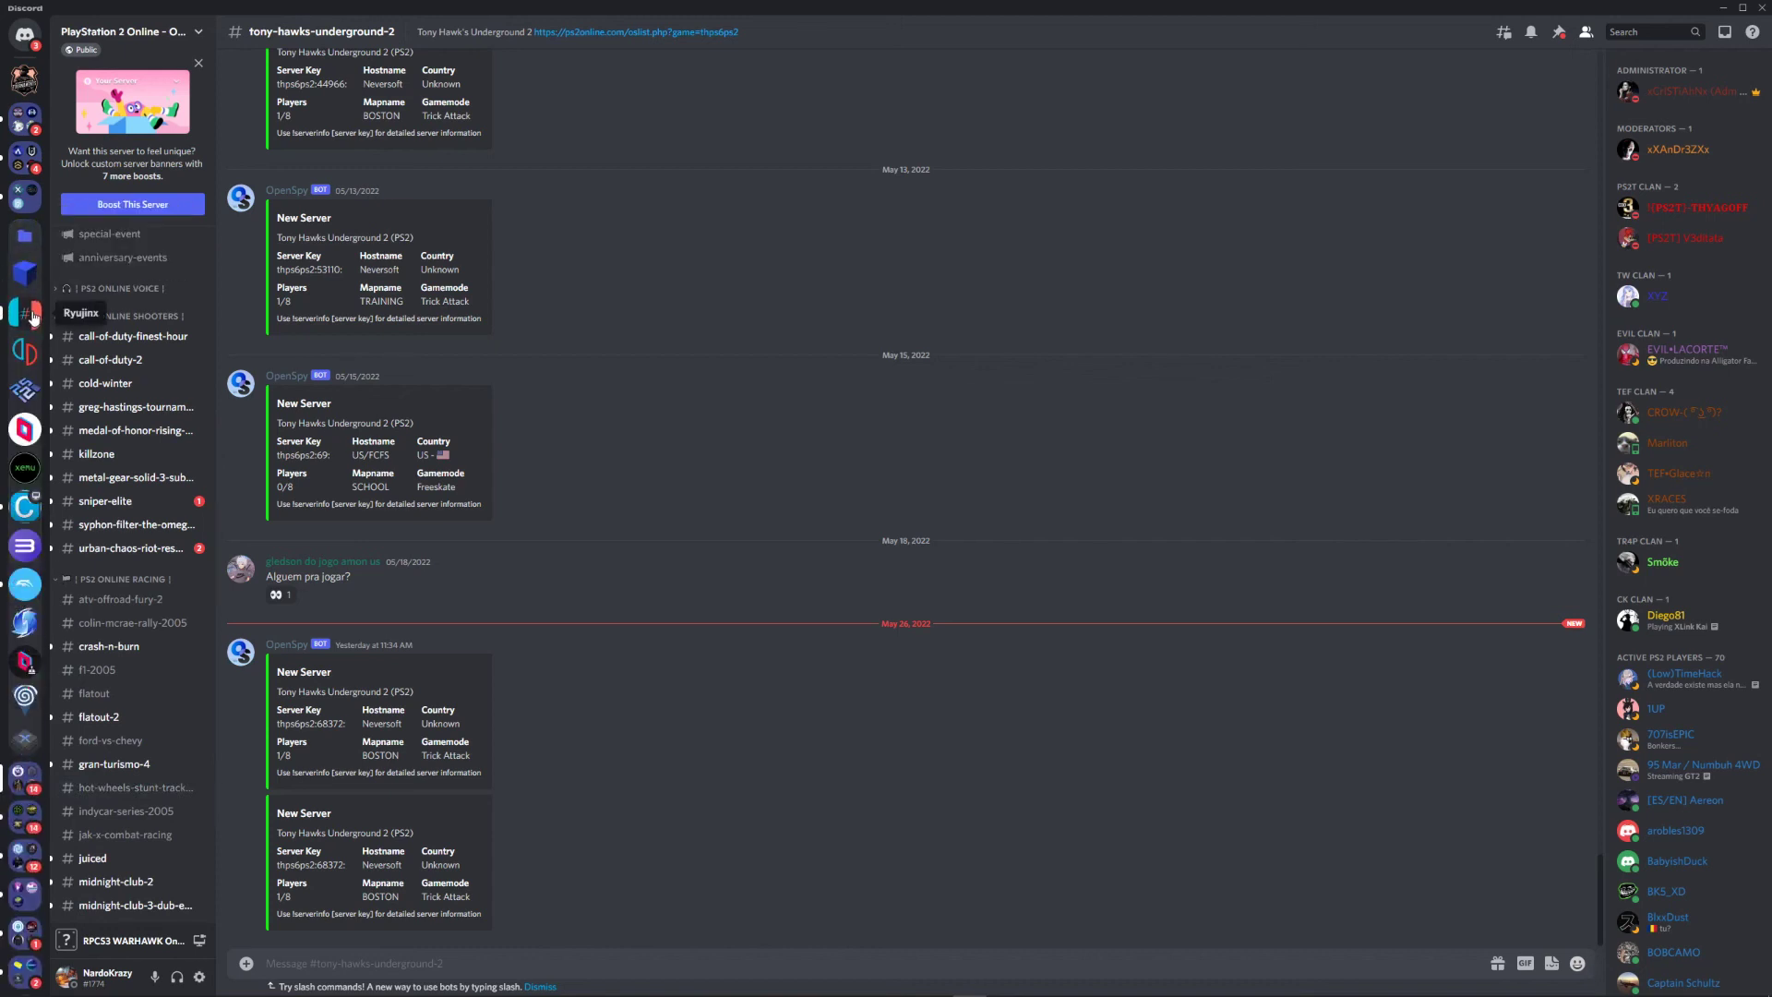
left_click(28, 314)
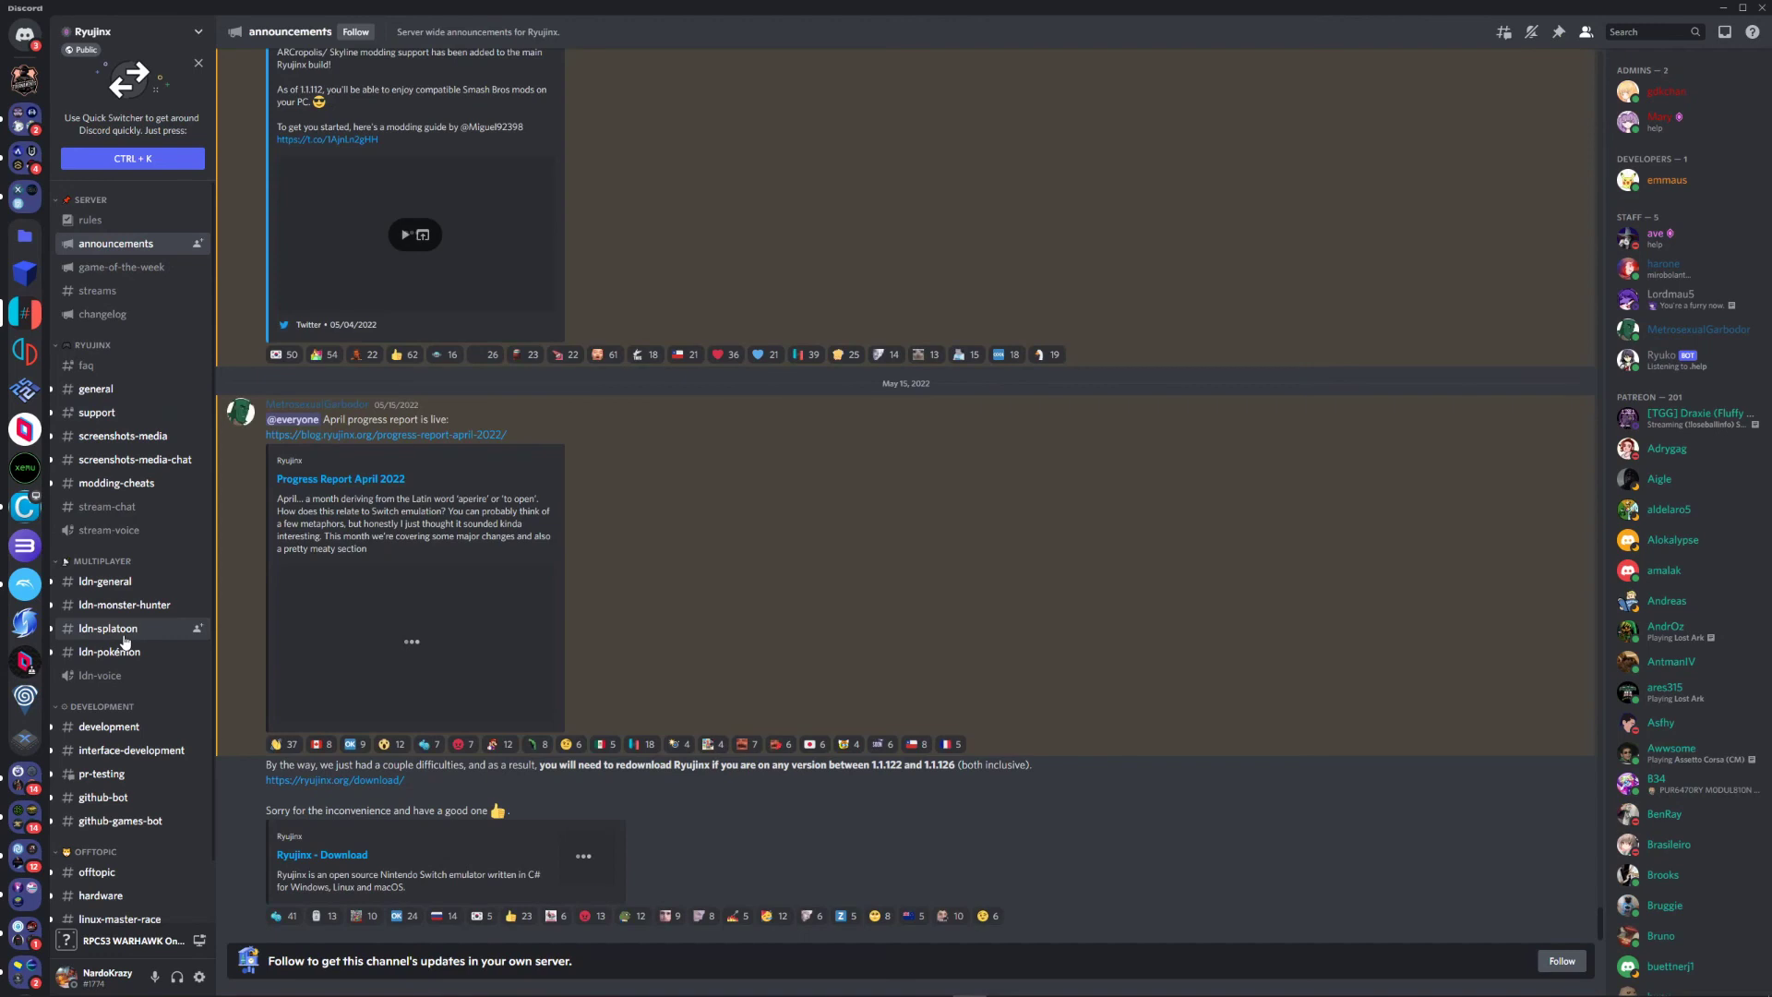
left_click(126, 632)
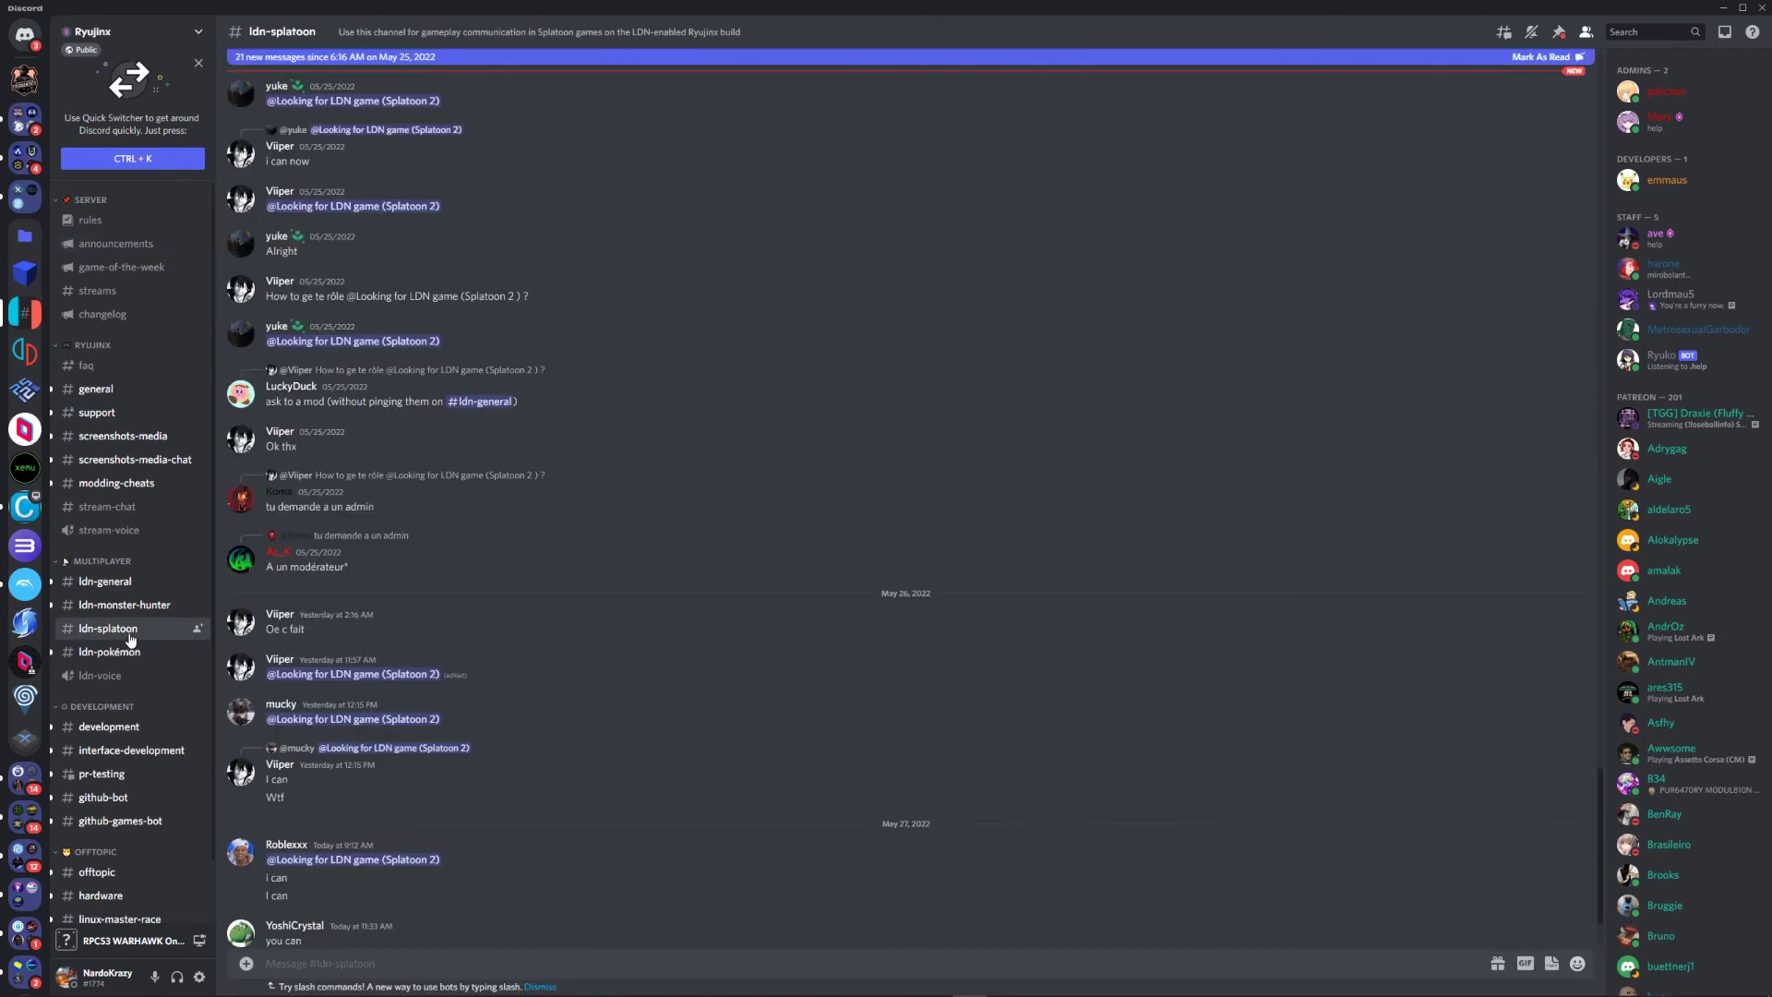
scroll(130, 618, "down", 2)
scroll(467, 638, "down", 3)
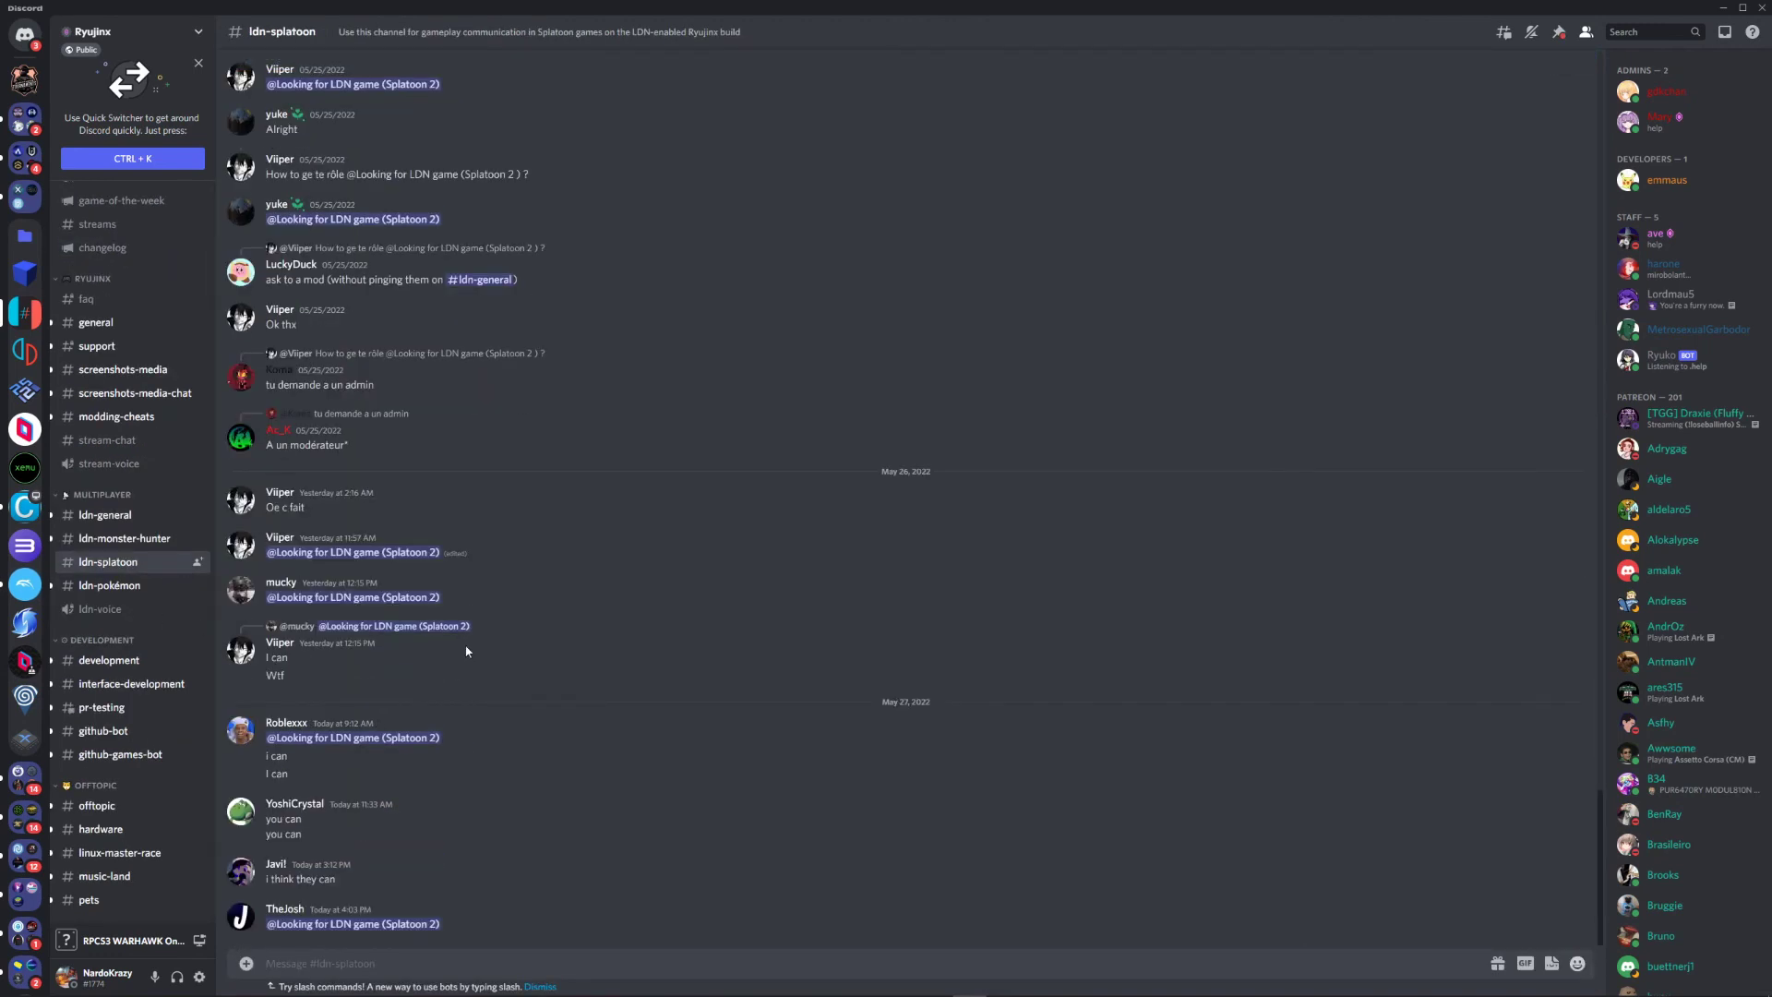
Return to the PSONE server from the Ryujinx server.
scroll(37, 323, "down", 5)
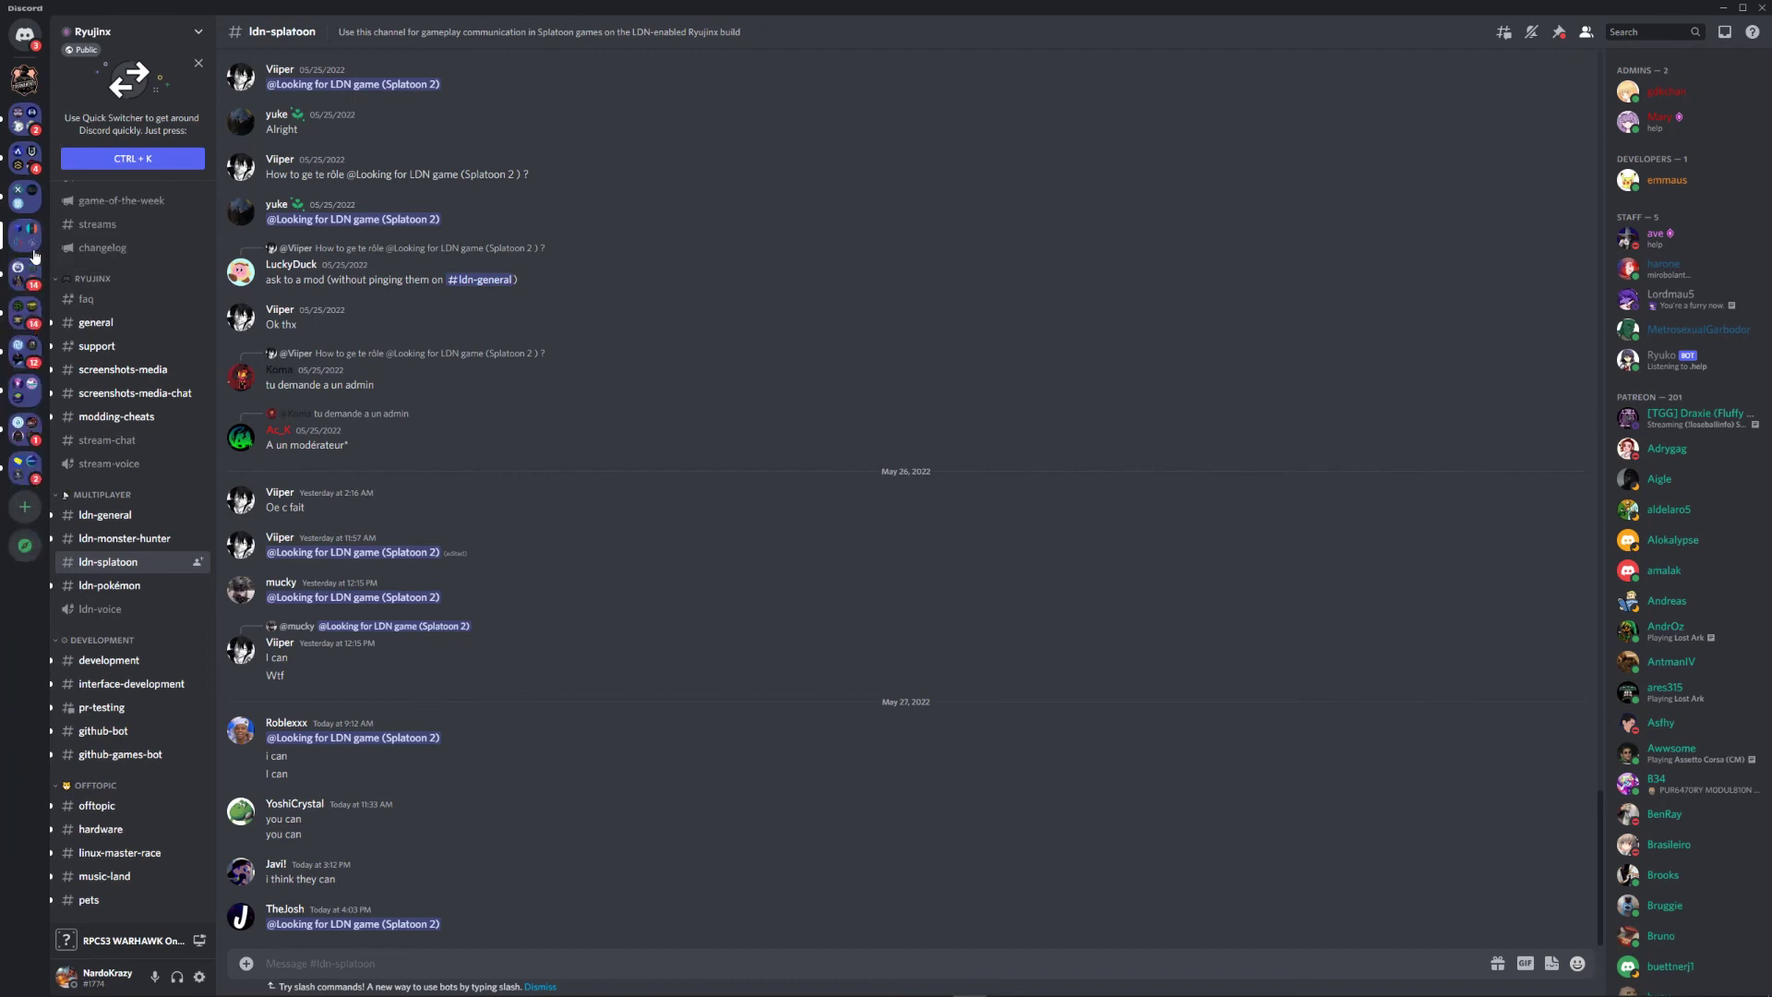
left_click(37, 323)
left_click(35, 358)
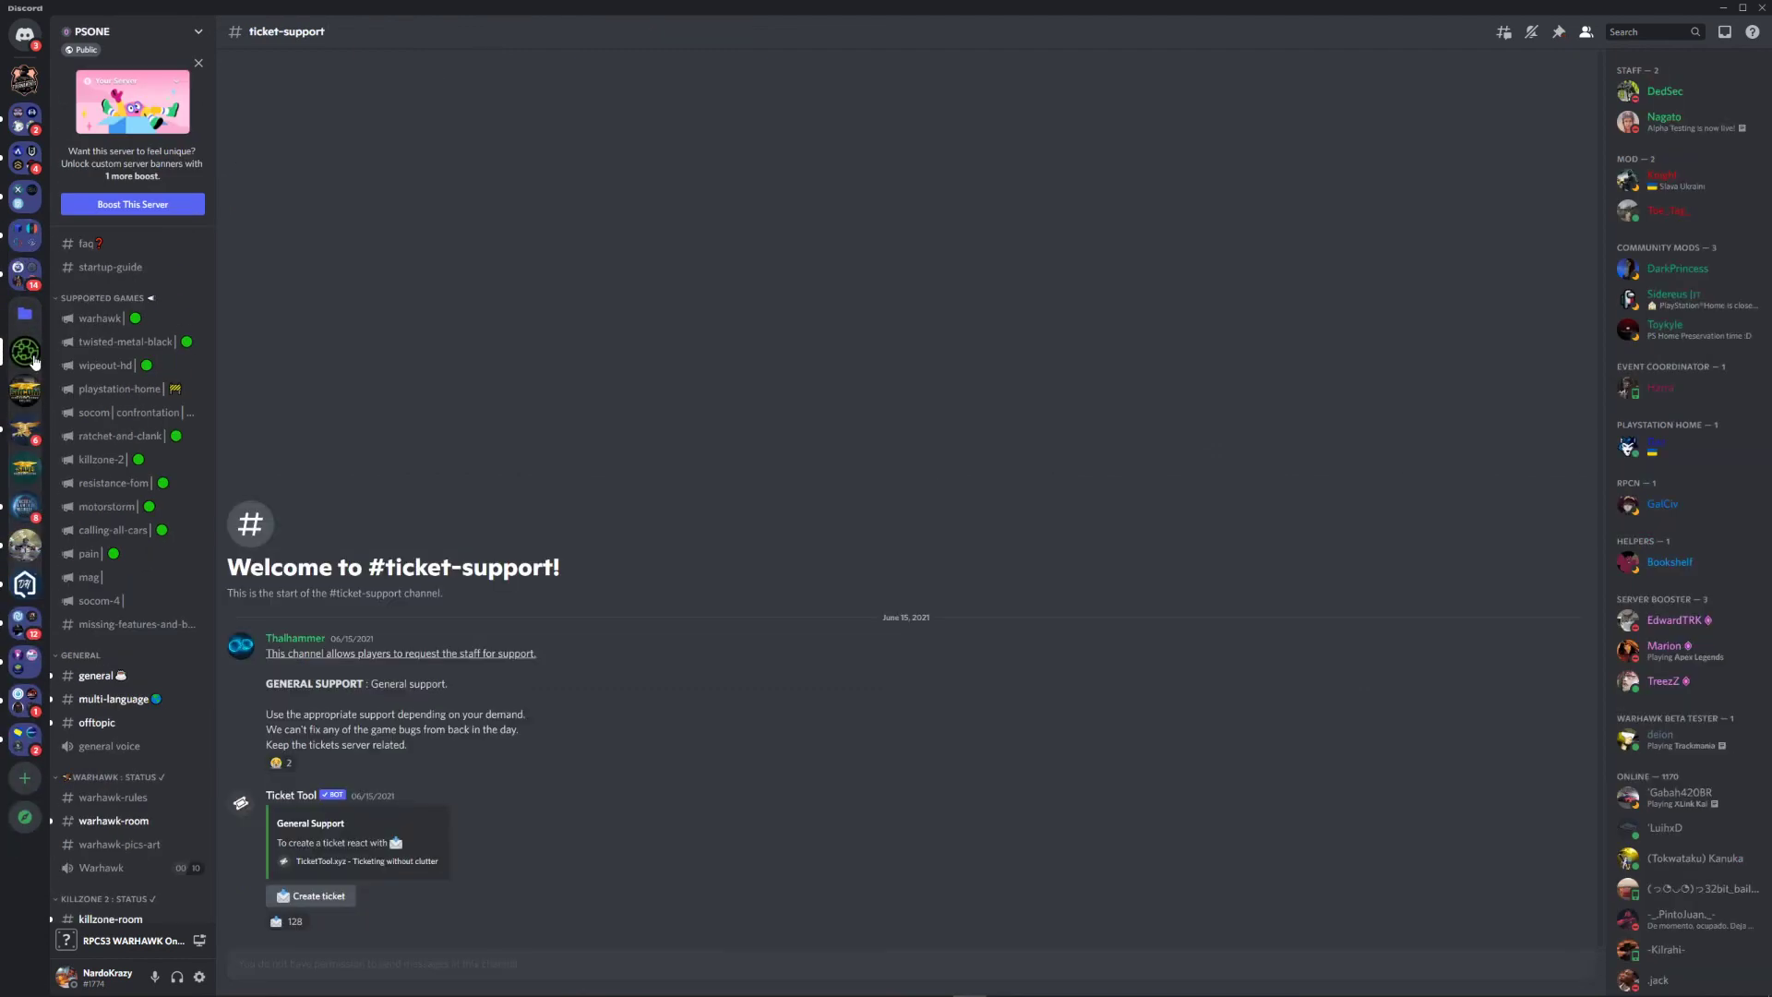